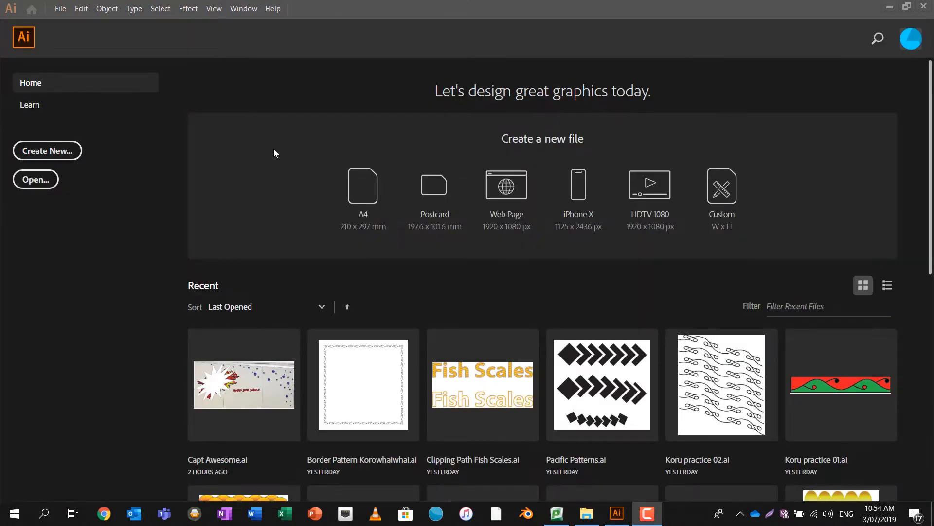
# Create a new portrait A4 print document named "Capt Awesome Logo Demo"
pyautogui.click(43, 153)
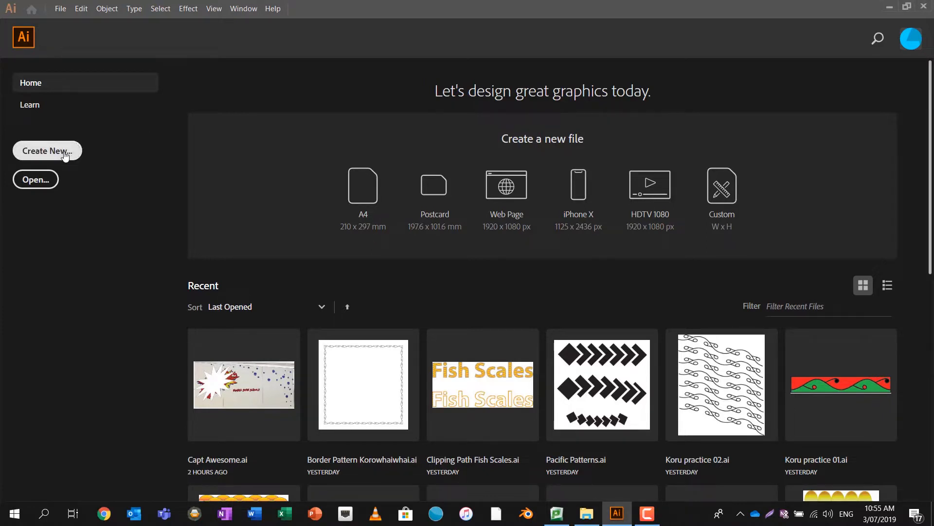
pyautogui.click(57, 152)
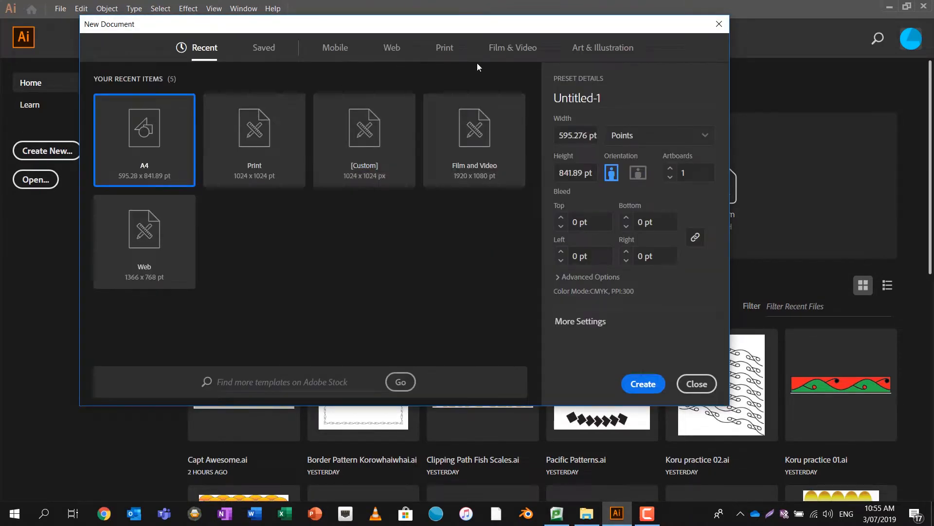
pyautogui.click(441, 51)
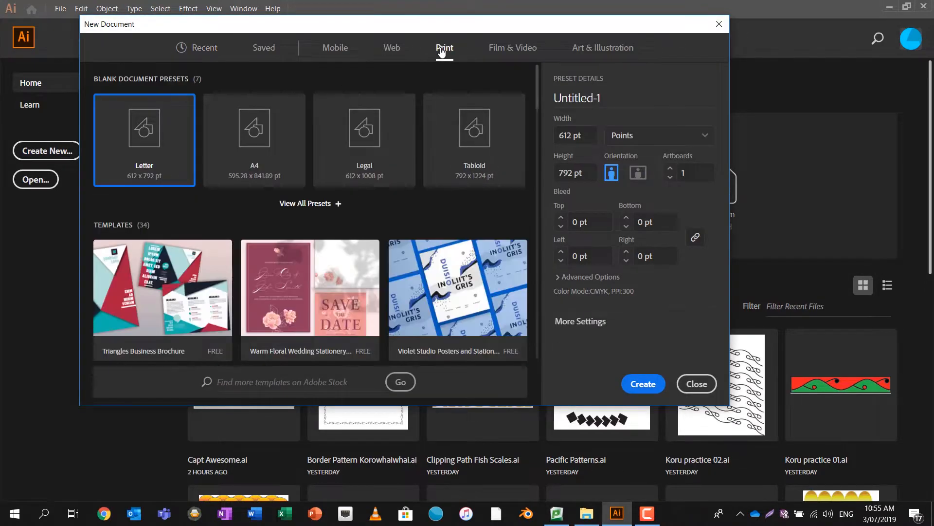
pyautogui.click(255, 146)
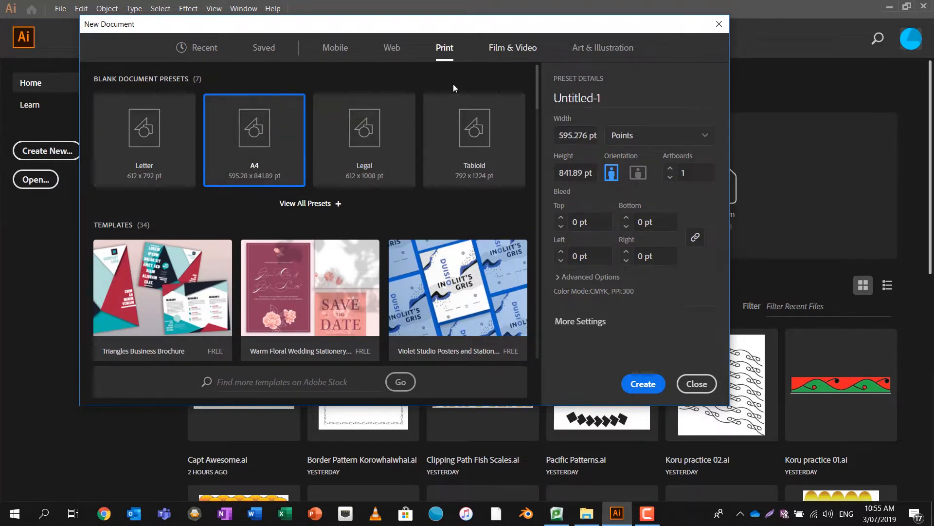
pyautogui.click(615, 97)
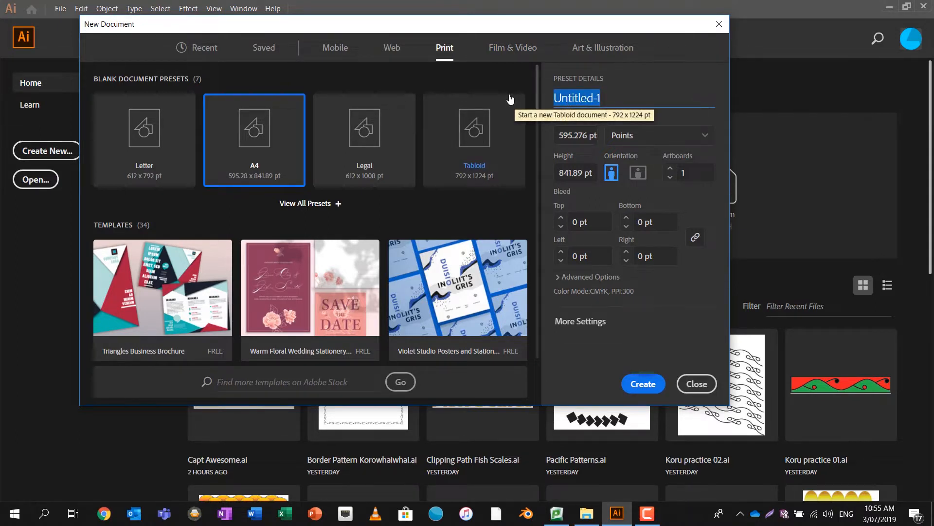
pyautogui.write('CAp')
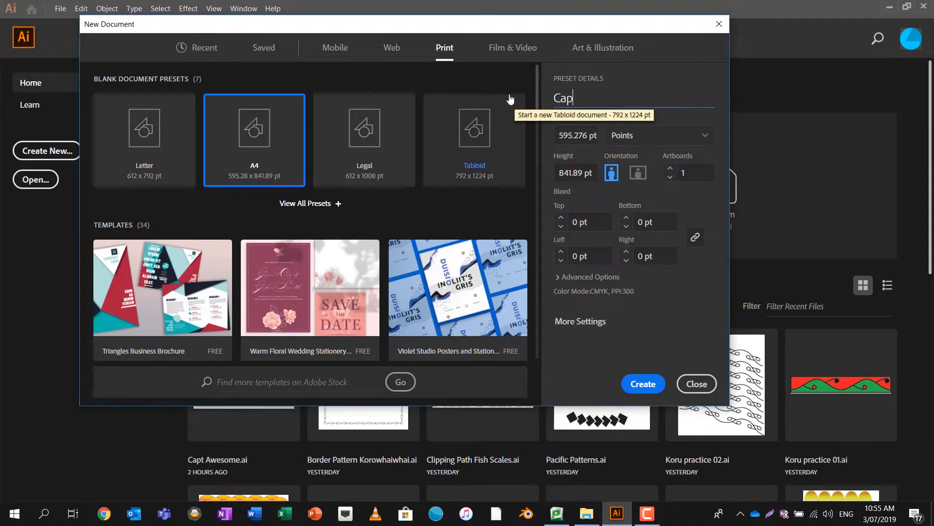
pyautogui.write('t Awesome Logo Demo')
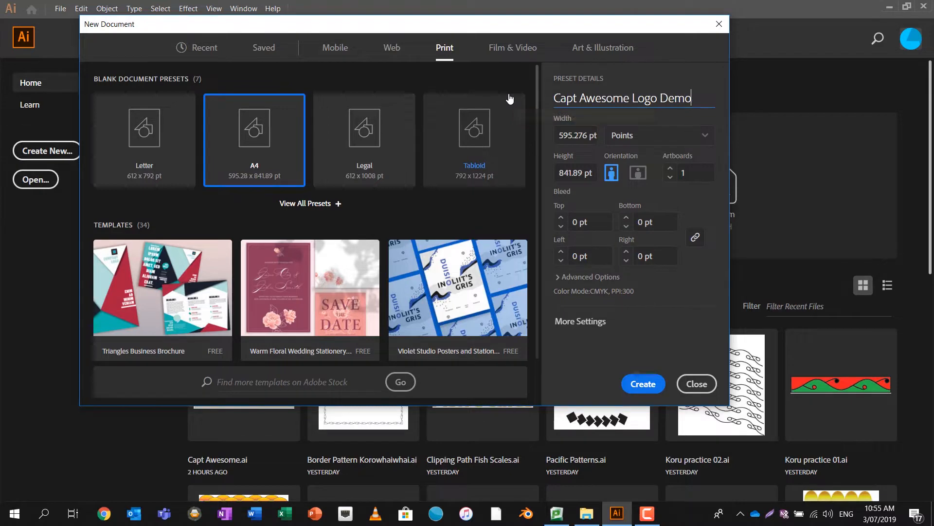
pyautogui.click(638, 388)
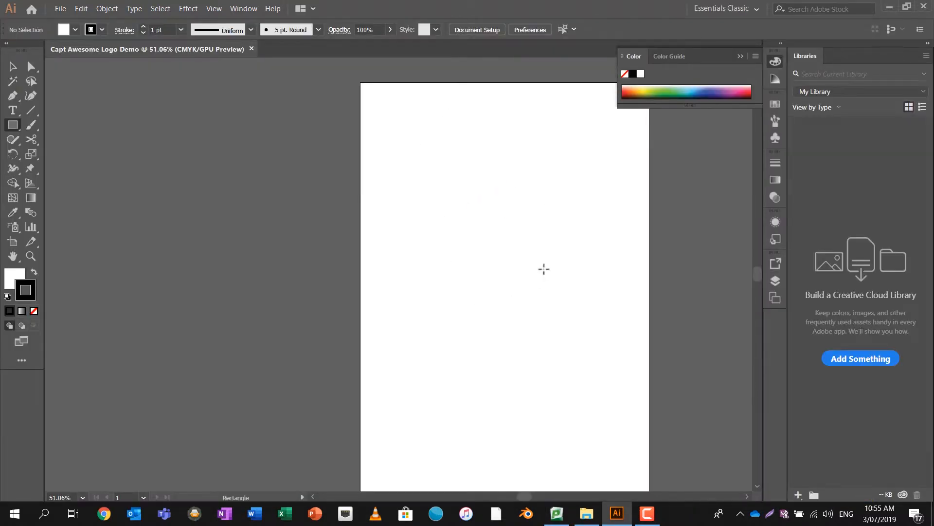
# Save the document as Capt Awesome Logo Demo.ai in the 10 DTE > Logo Tutorial Illustrator folder, using the Illustrator CC version
pyautogui.click(61, 9)
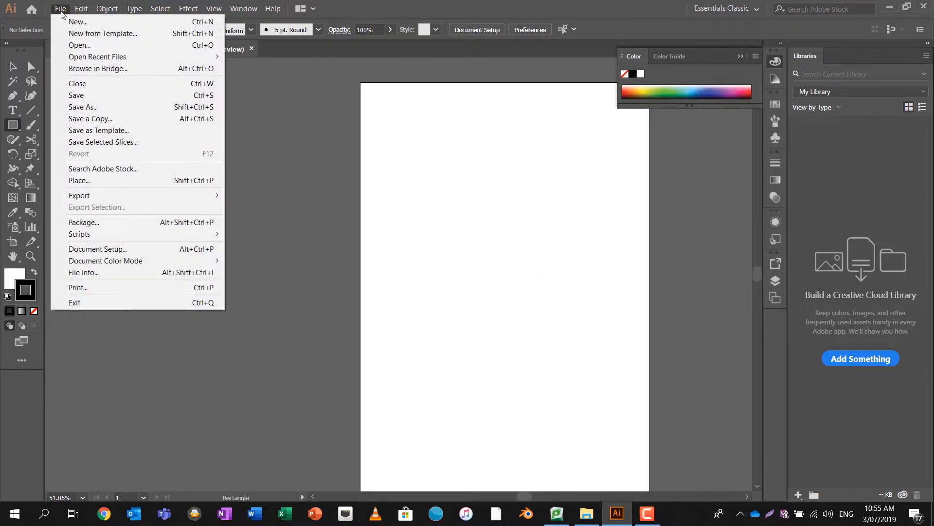
pyautogui.click(83, 107)
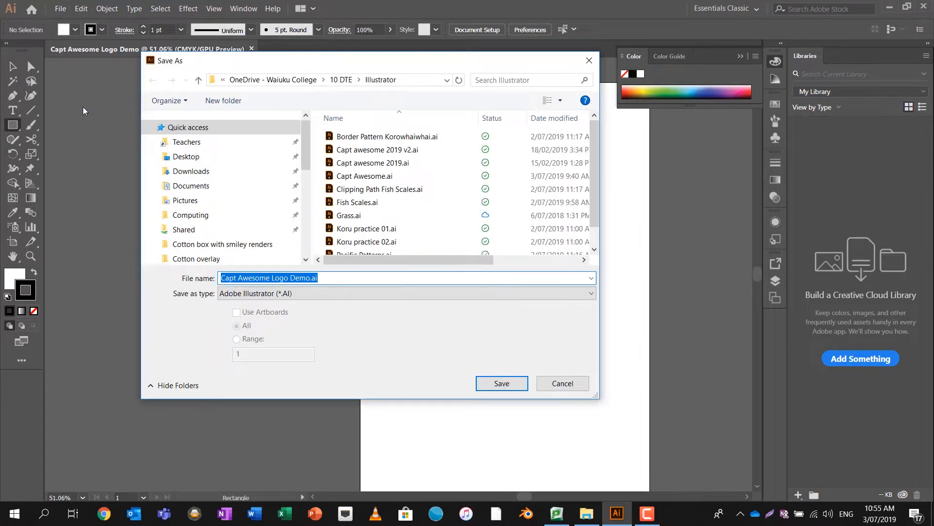
pyautogui.click(343, 80)
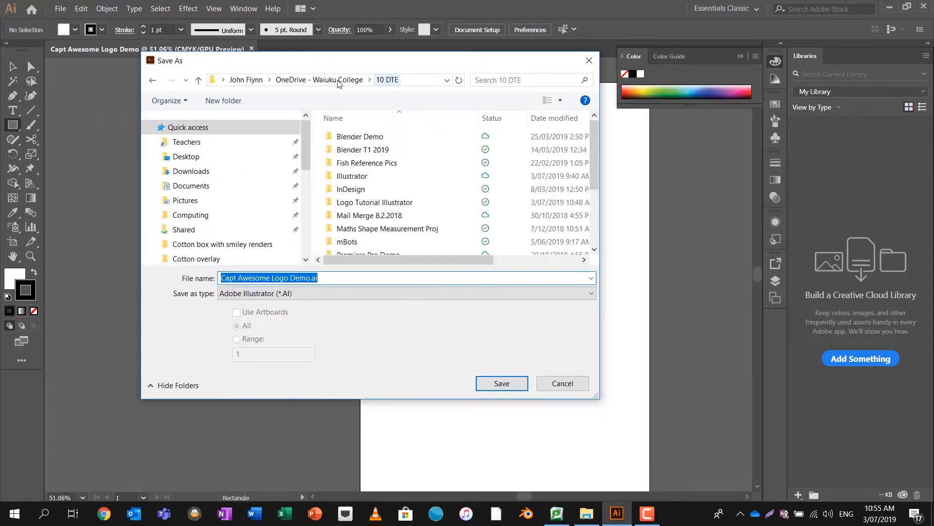
pyautogui.click(375, 204)
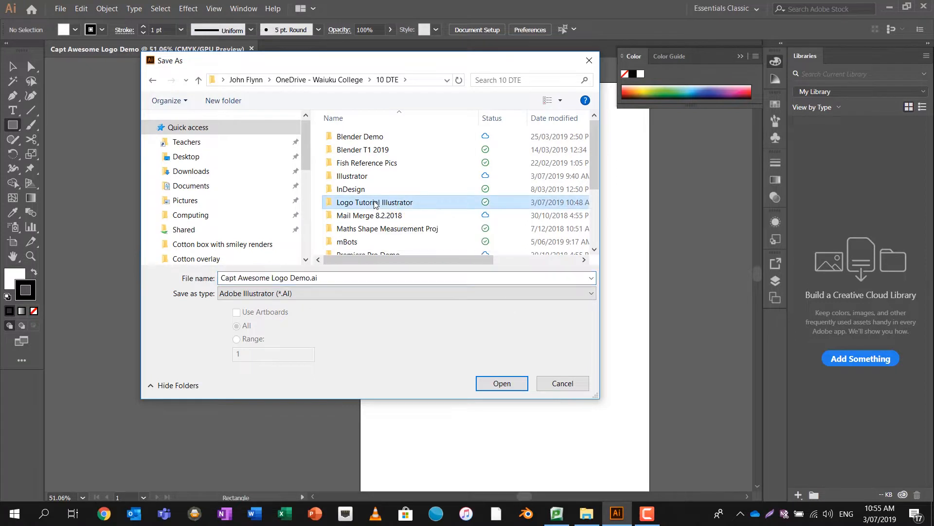
pyautogui.doubleClick(375, 202)
pyautogui.click(501, 384)
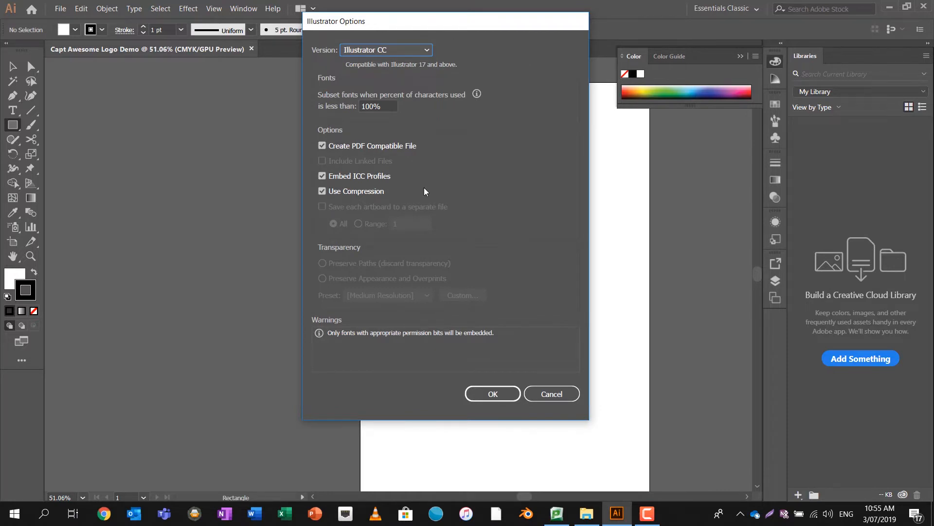
pyautogui.click(488, 396)
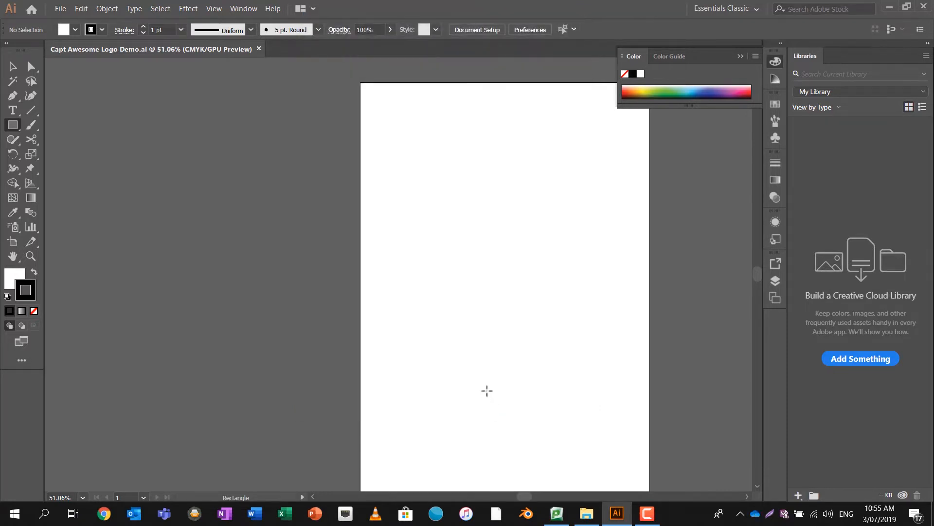
# Place Captain Awesome Logo.png as a linked image across the full width of the artboard
pyautogui.click(60, 9)
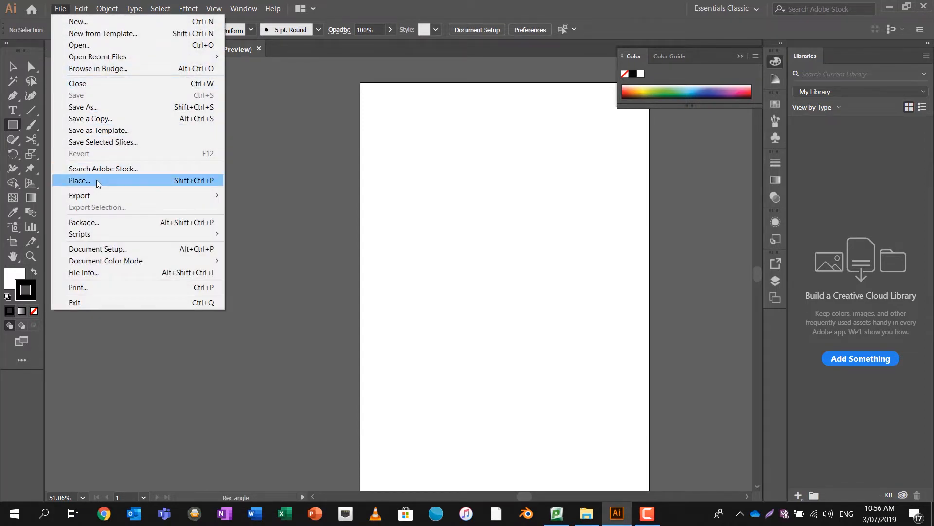
pyautogui.click(195, 181)
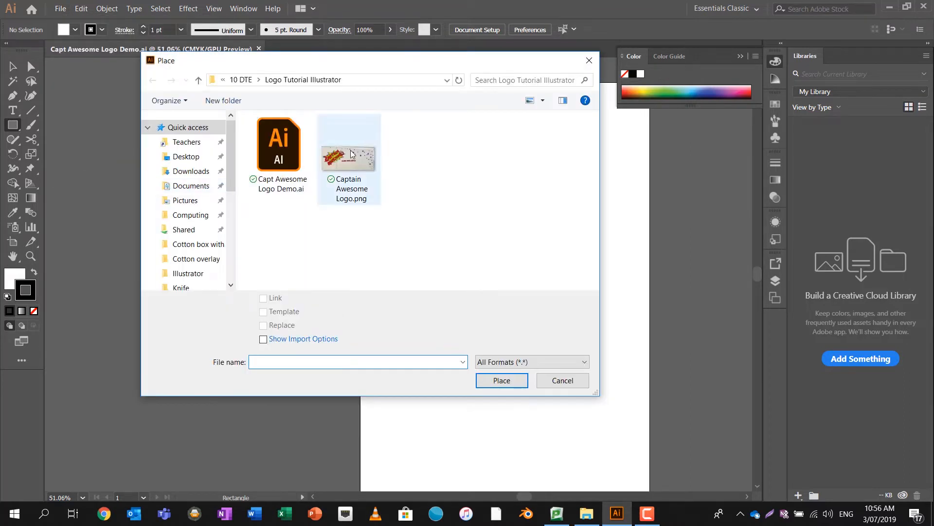
pyautogui.click(345, 159)
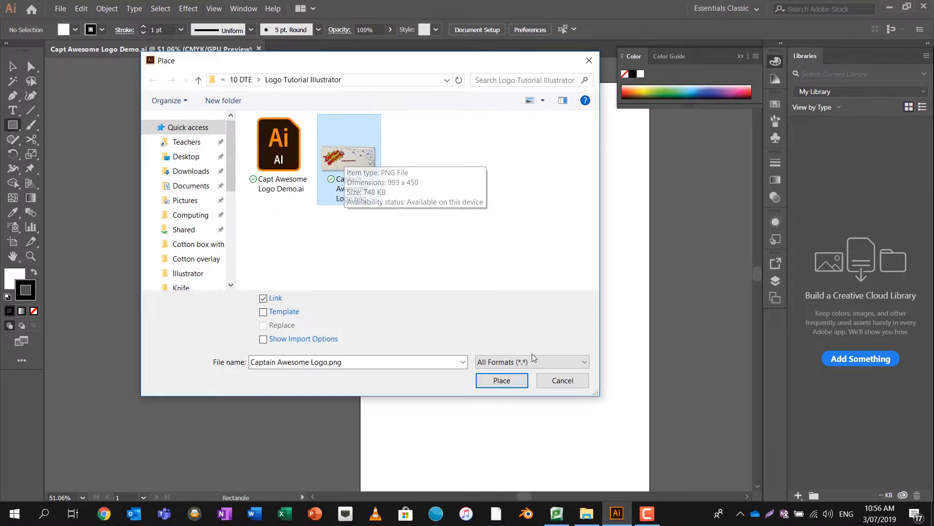
pyautogui.click(501, 382)
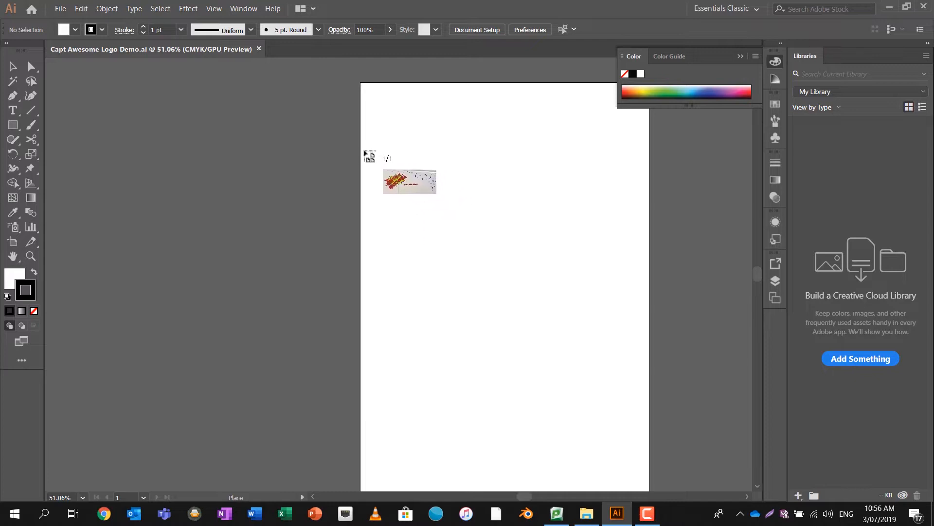
pyautogui.moveTo(360, 152); pyautogui.dragTo(652, 359)
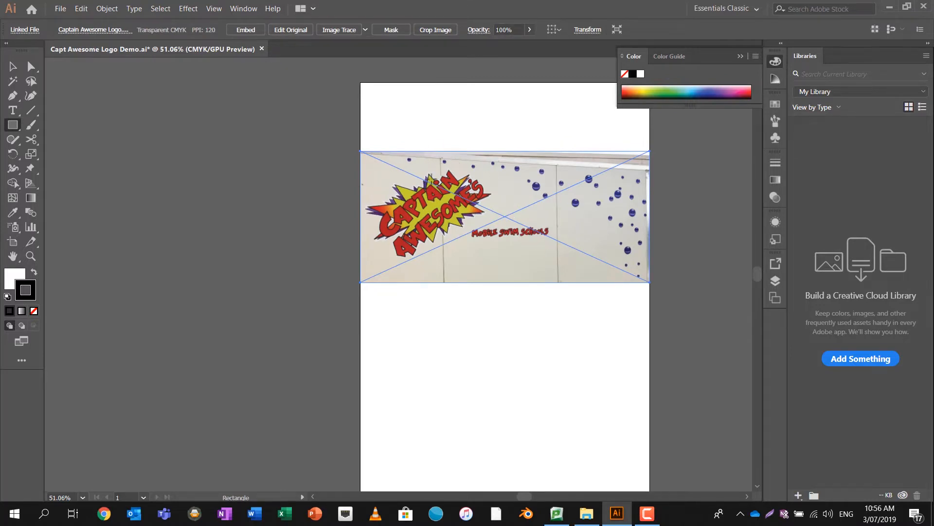
# Enlarge the placed logo image proportionally from its lower-right corner so it extends well past the artboard's right edge
pyautogui.click(14, 70)
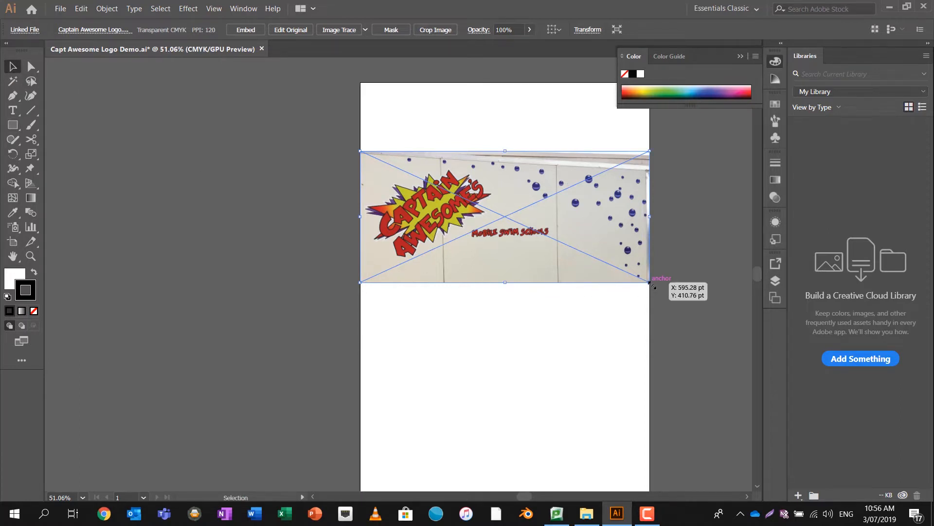
pyautogui.moveTo(652, 283); pyautogui.dragTo(703, 381)
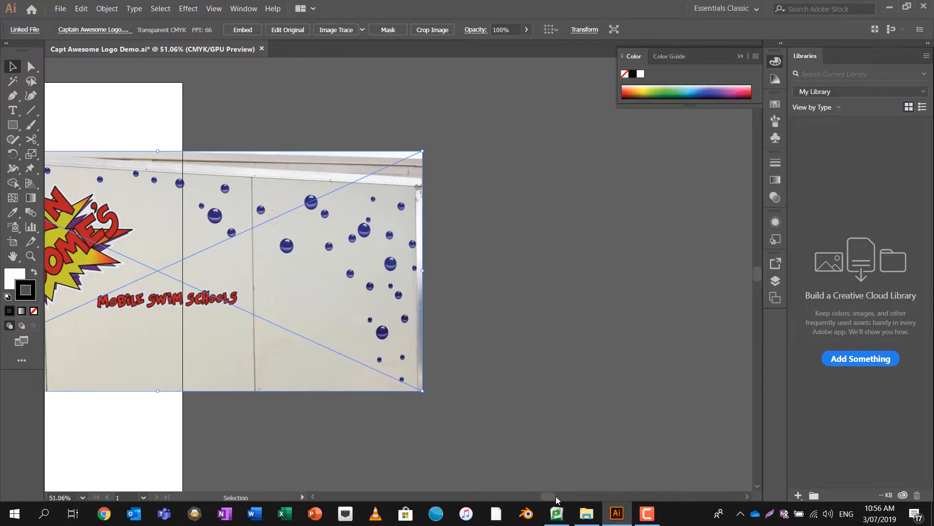
pyautogui.moveTo(556, 497); pyautogui.dragTo(538, 496)
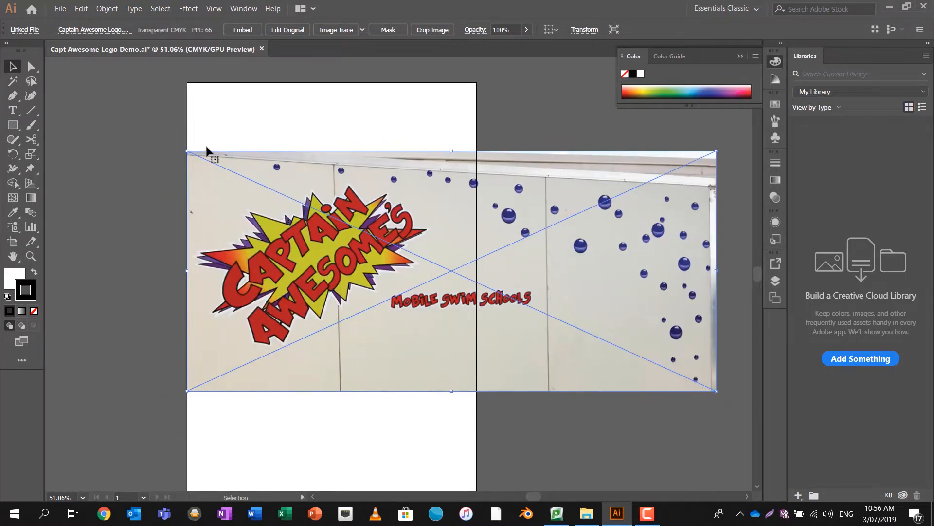
# Lock the placed logo image so it can serve as a fixed tracing background
pyautogui.click(107, 8)
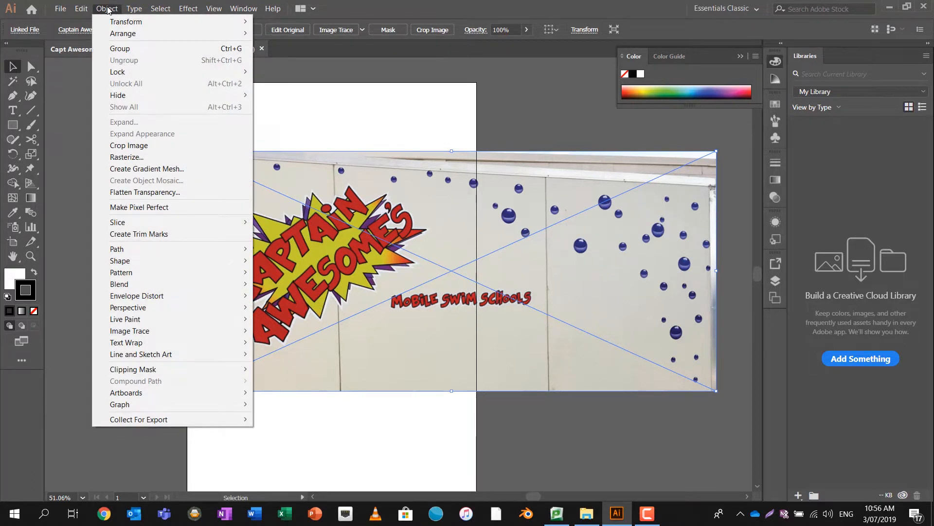
pyautogui.moveTo(125, 75)
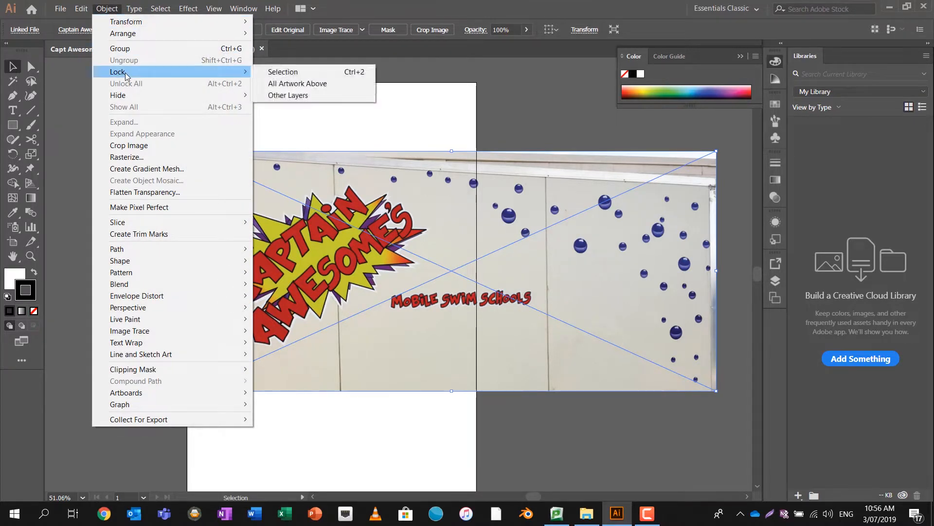
pyautogui.click(286, 73)
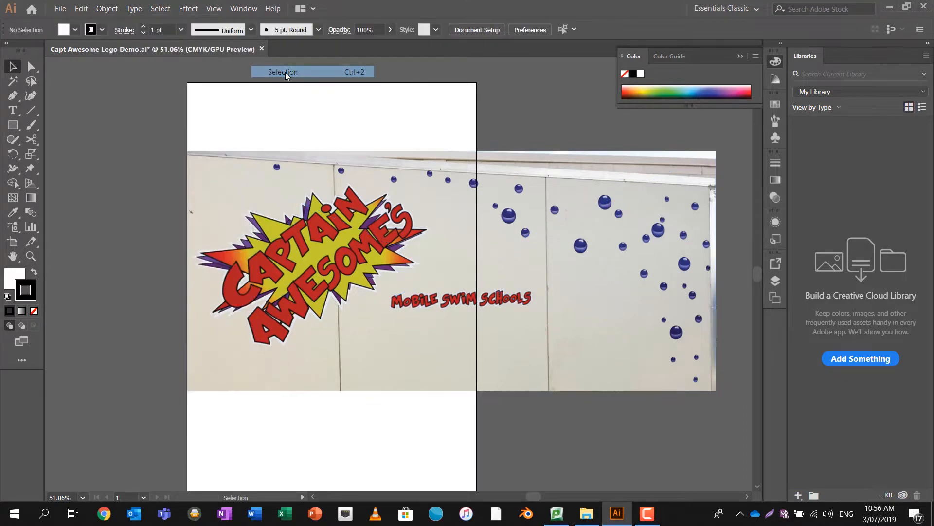
pyautogui.click(102, 10)
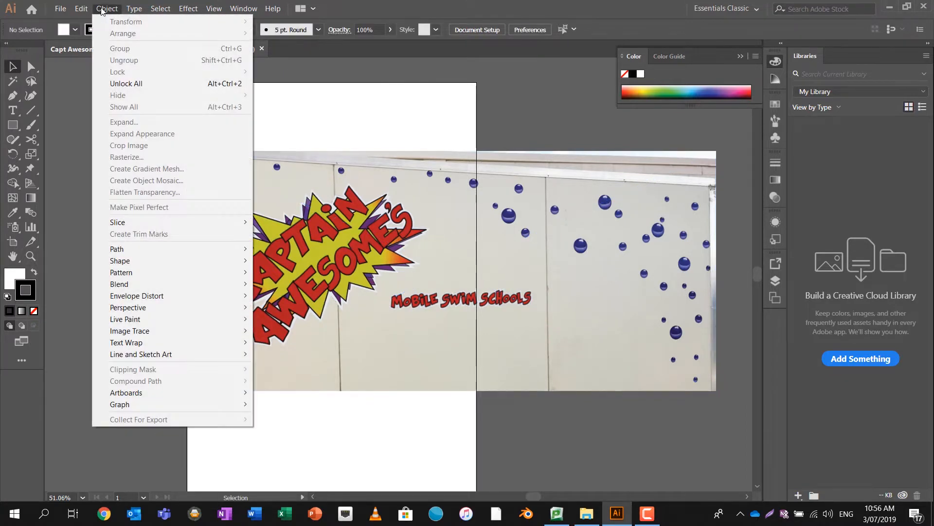
pyautogui.click(129, 85)
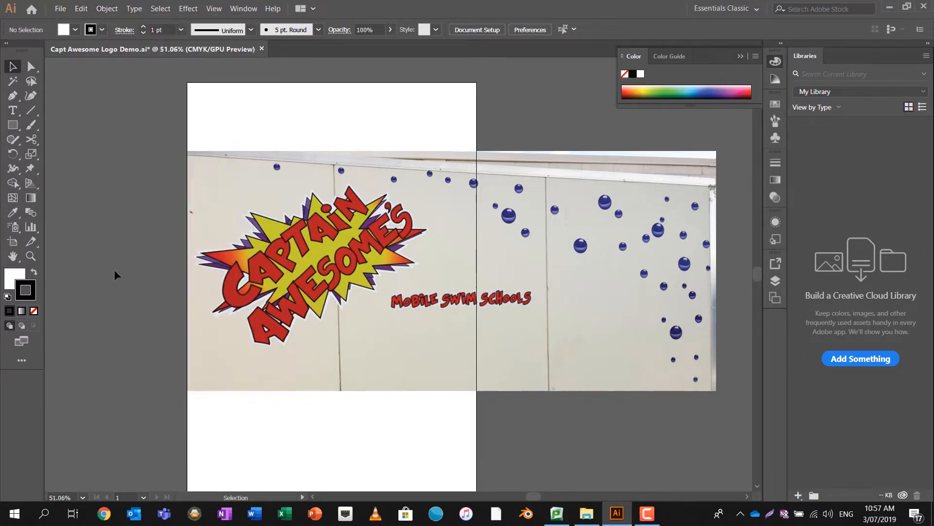
# Draw a trial rectangle about 40 by 25 pt above the logo's left side, and delete it
pyautogui.click(36, 255)
pyautogui.moveTo(253, 252); pyautogui.dragTo(233, 257)
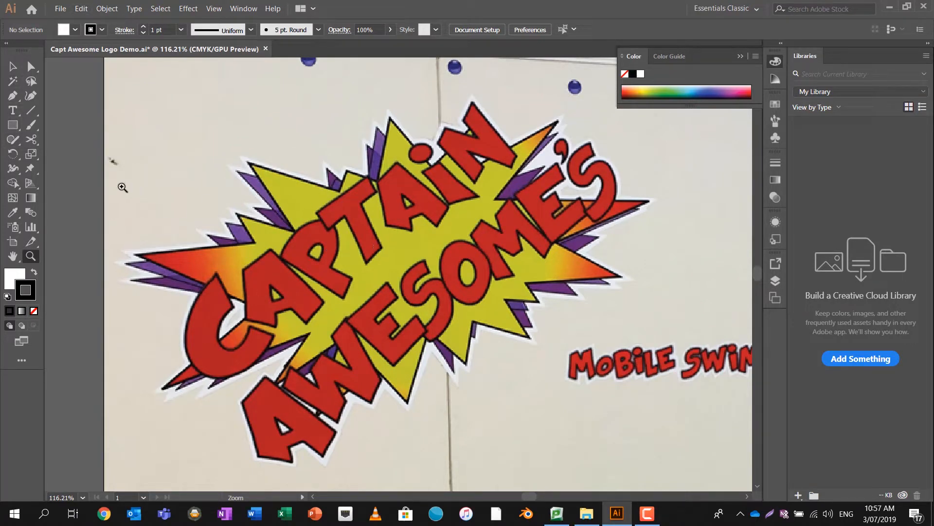
pyautogui.click(13, 125)
pyautogui.moveTo(150, 136); pyautogui.dragTo(195, 163)
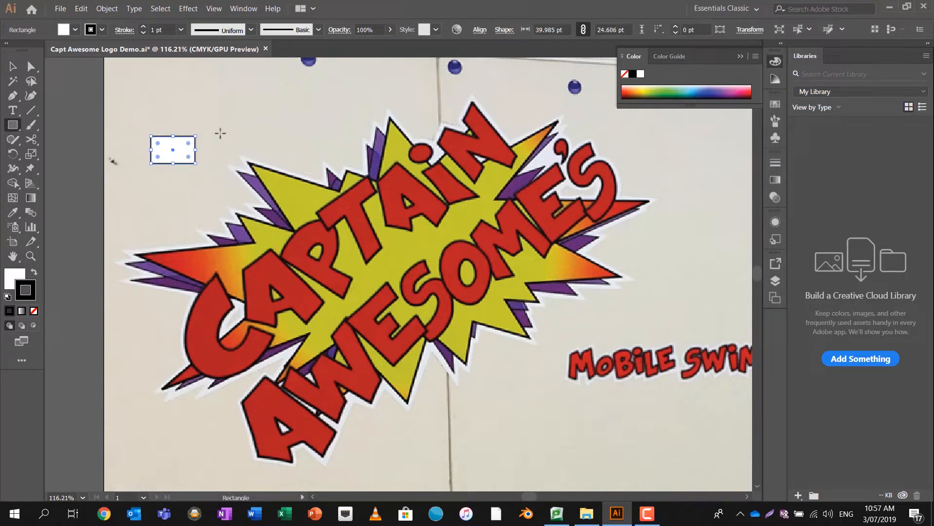
pyautogui.click(13, 66)
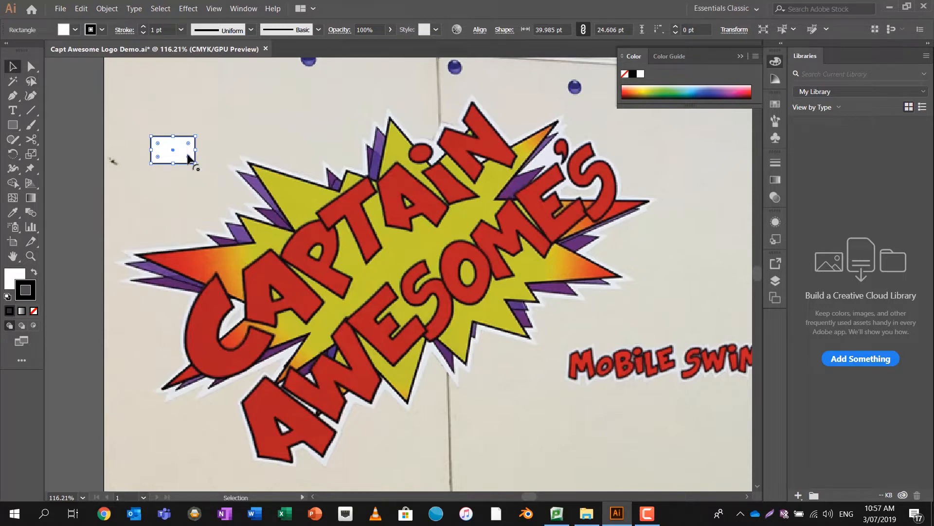
pyautogui.press('Delete')
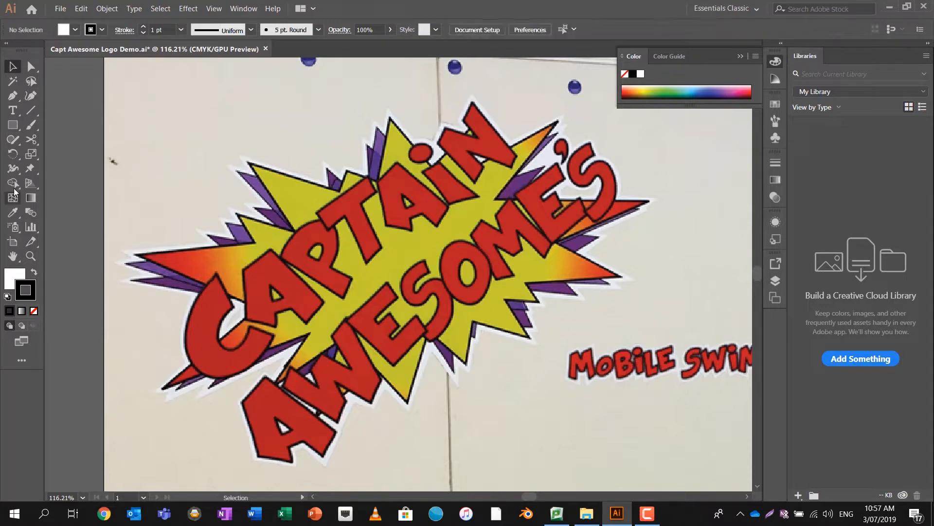
# Draw a 14-point star about 121 pt wide and 118 pt high above the logo's left side with the Star tool
pyautogui.click(12, 127)
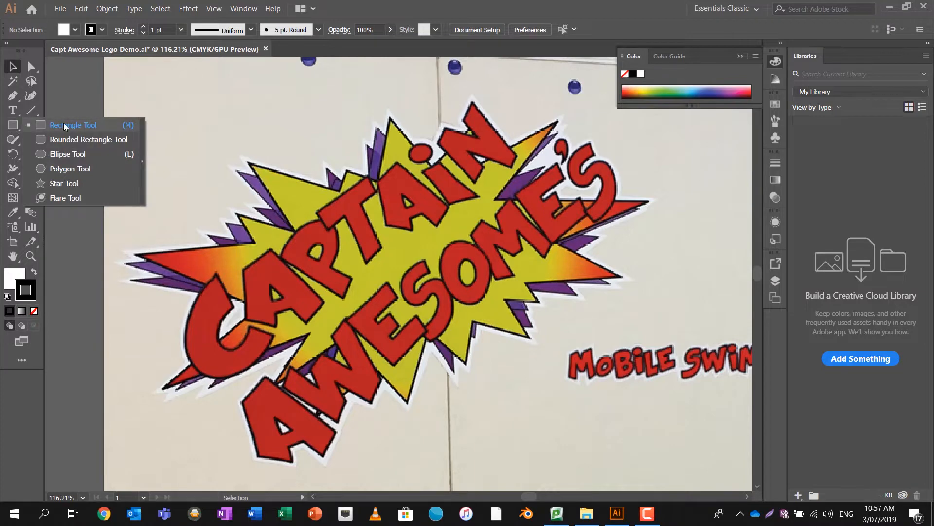
pyautogui.click(72, 185)
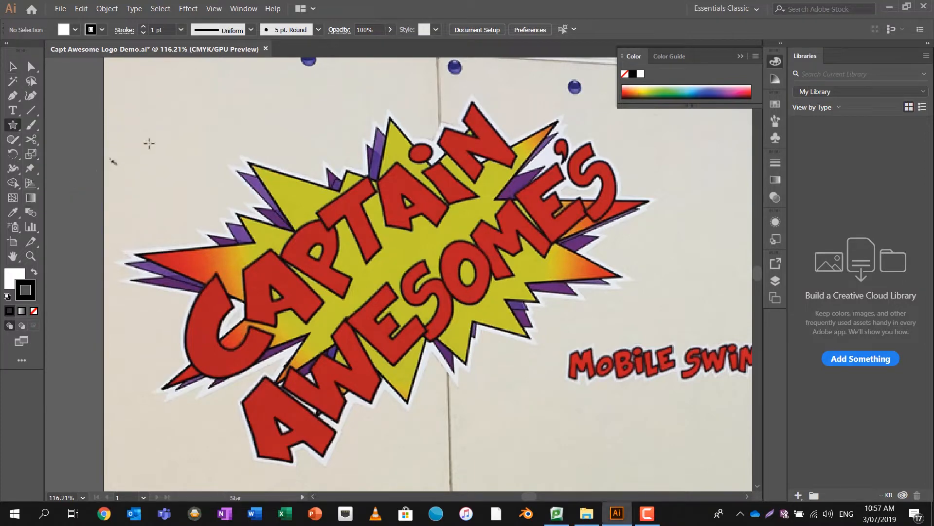
pyautogui.moveTo(155, 135); pyautogui.dragTo(189, 186)
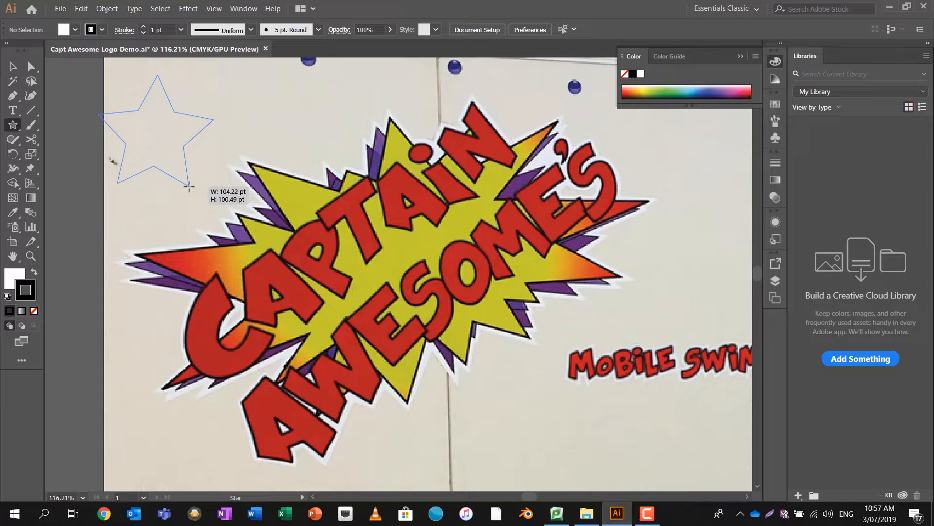
pyautogui.moveTo(189, 185)
pyautogui.mouseDown()
pyautogui.moveTo(197, 183)
pyautogui.moveTo(179, 200)
pyautogui.mouseUp()
pyautogui.press('Up')
pyautogui.press('Up')
pyautogui.press('Up')
pyautogui.press('Up')
pyautogui.press('Up')
pyautogui.press('Up')
pyautogui.press('Up')
pyautogui.press('Up')
pyautogui.press('Up')
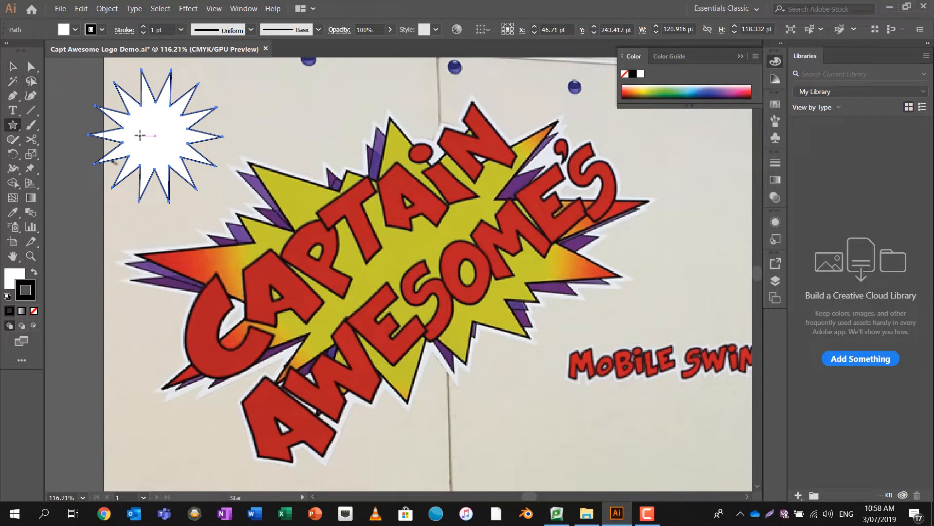
# Move the star over the logo's centre and stretch it to about 414 by 307 pt so it covers most of the yellow burst
pyautogui.press('v')
pyautogui.moveTo(144, 128); pyautogui.dragTo(384, 260)
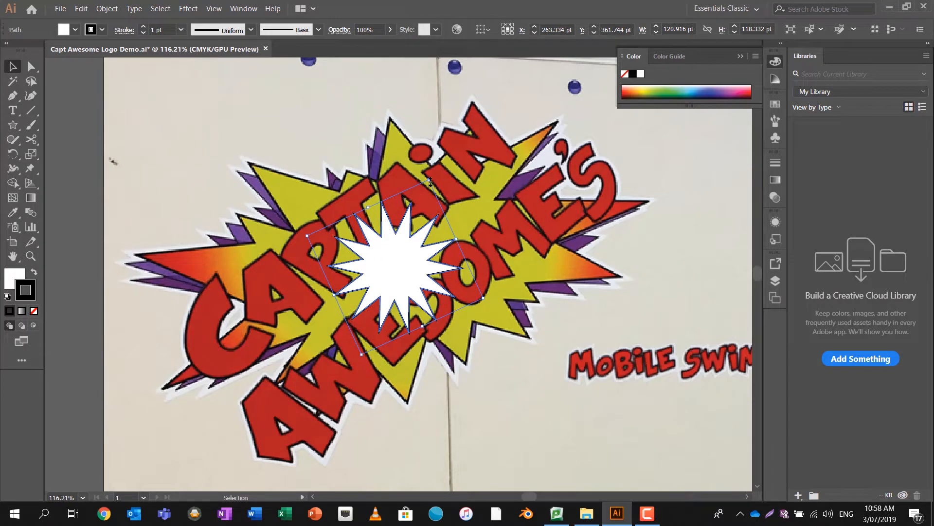
pyautogui.moveTo(431, 178); pyautogui.dragTo(525, 83)
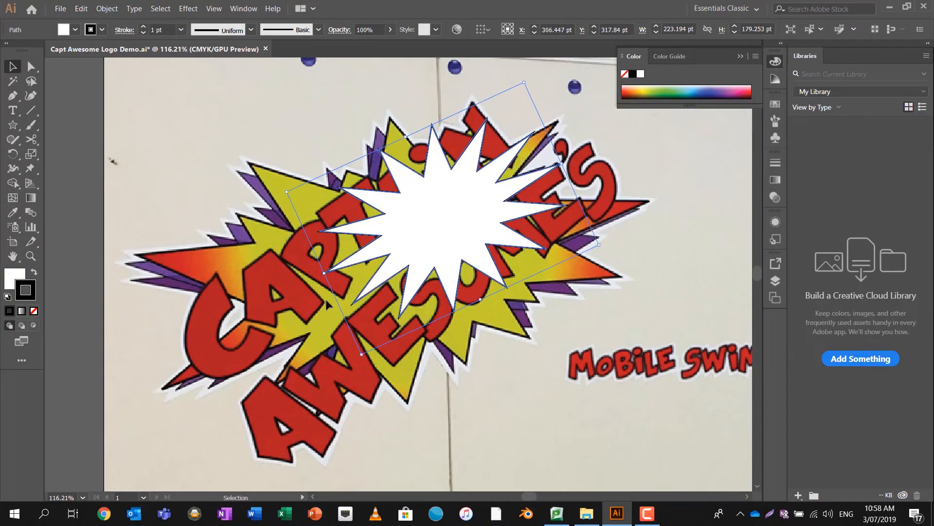
pyautogui.moveTo(363, 354); pyautogui.dragTo(237, 457)
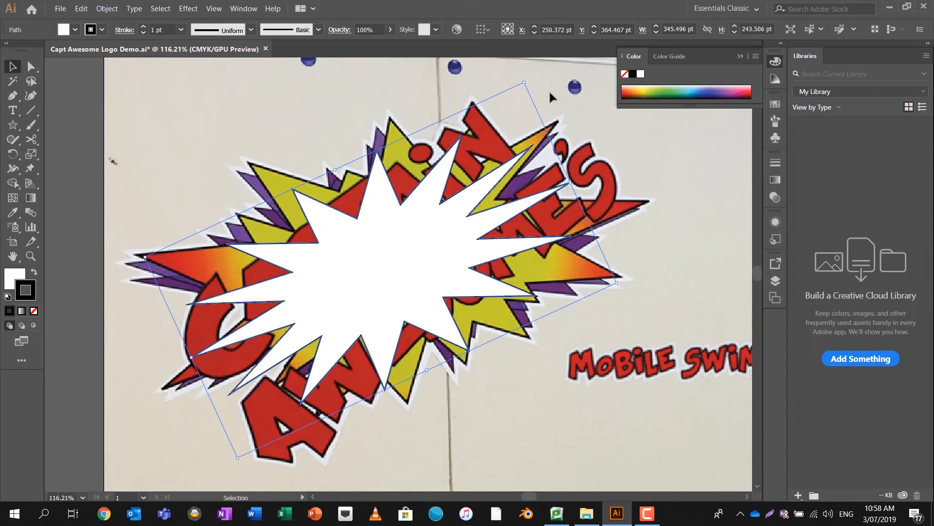
pyautogui.moveTo(526, 84); pyautogui.dragTo(559, 162)
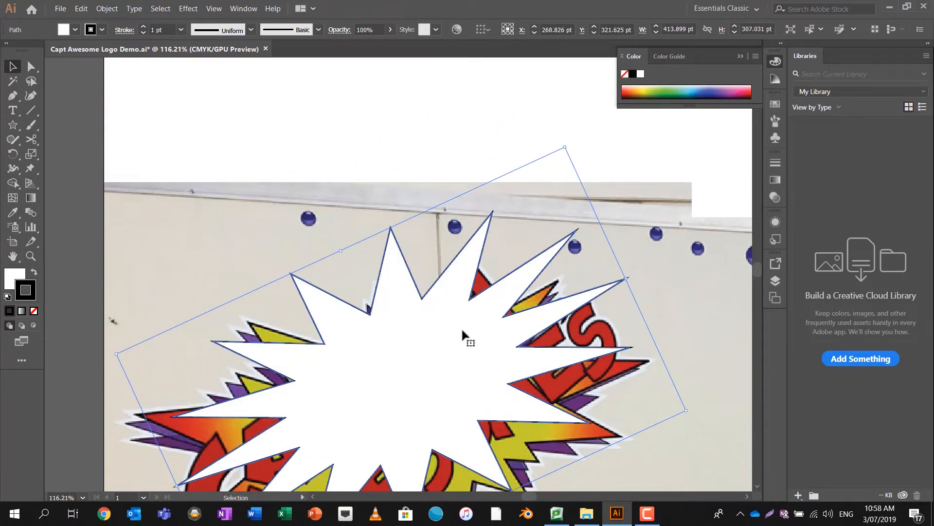
pyautogui.press('space')
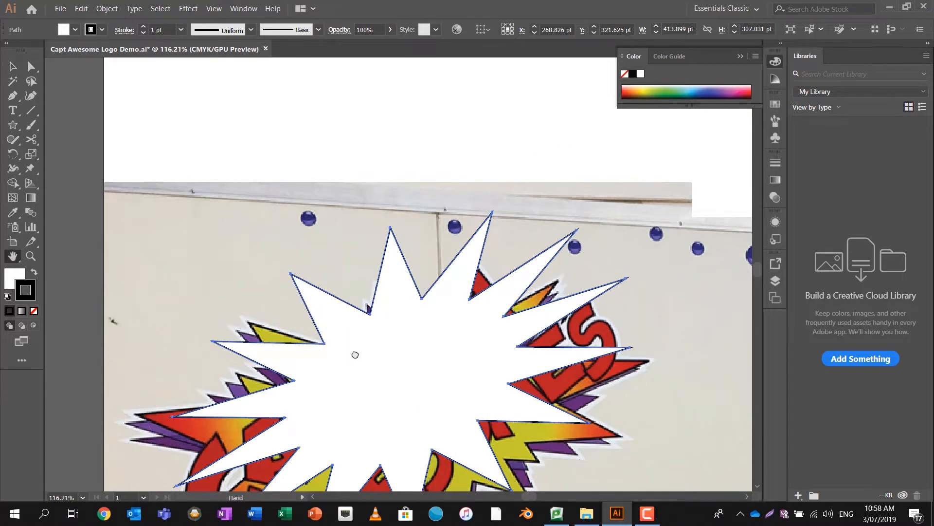
pyautogui.moveTo(350, 350); pyautogui.dragTo(375, 246)
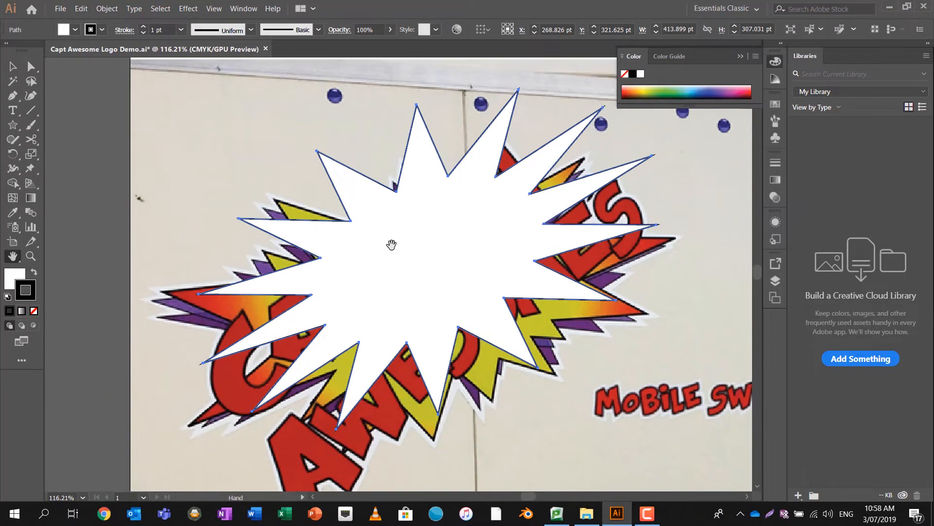
pyautogui.scroll(-3, 391, 244)
pyautogui.scroll(4, 392, 245)
pyautogui.scroll(-4, 392, 245)
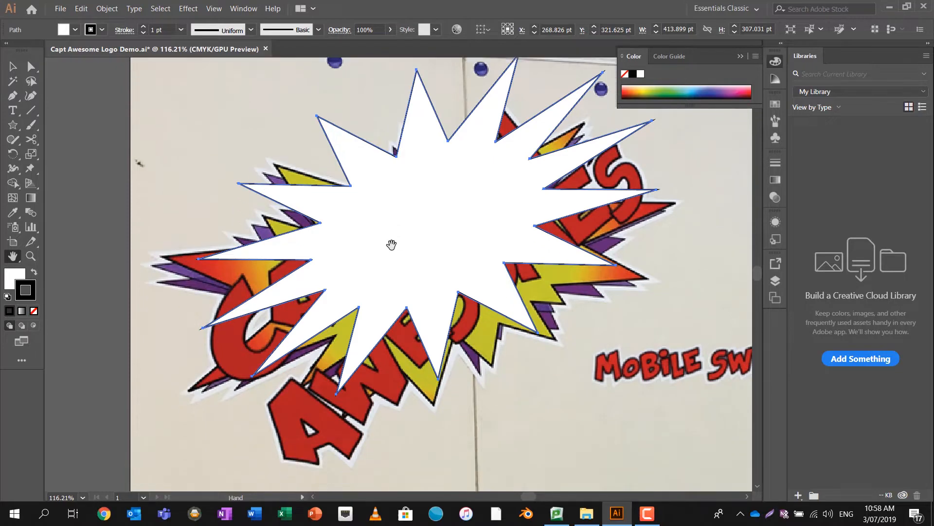
pyautogui.scroll(2, 391, 245)
pyautogui.hscroll(2, 392, 244)
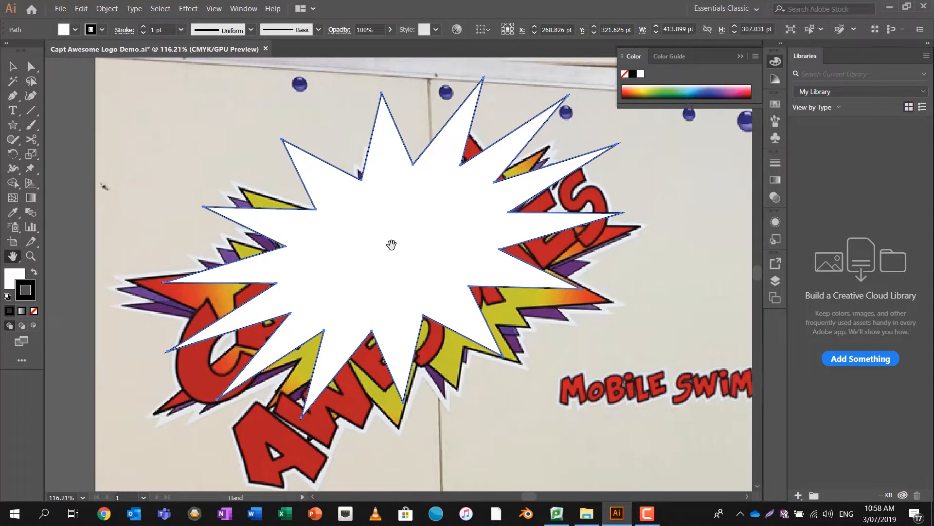
pyautogui.hscroll(-1, 392, 245)
pyautogui.hscroll(1, 391, 244)
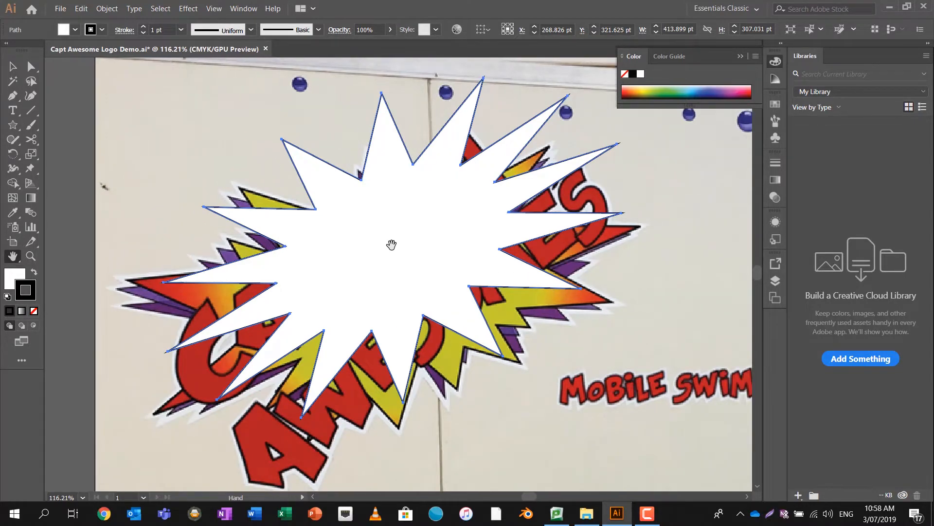
# Try rounding all the star's corners with a radius of about 10 pt, and undo the rounding
pyautogui.click(30, 71)
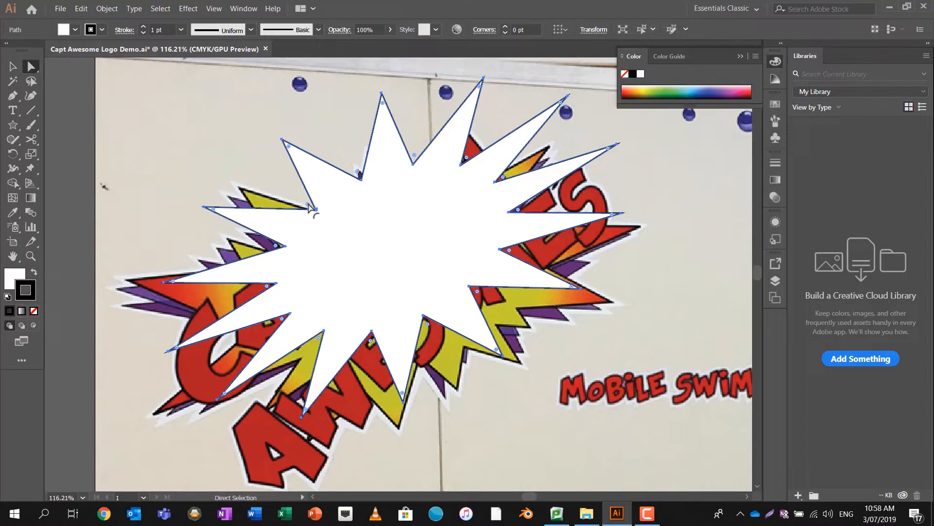
pyautogui.moveTo(309, 208)
pyautogui.mouseDown()
pyautogui.moveTo(319, 209)
pyautogui.moveTo(314, 200)
pyautogui.mouseUp()
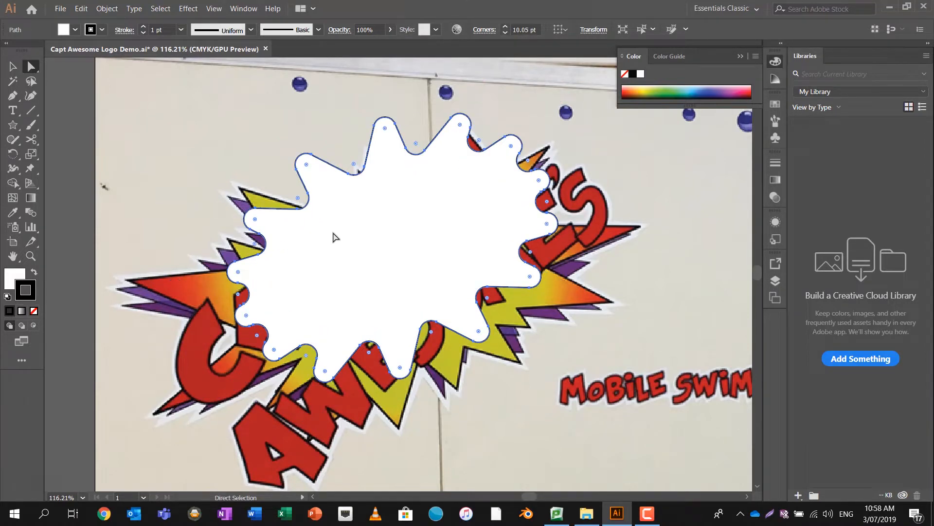
pyautogui.hotkey('ctrl', 'z')
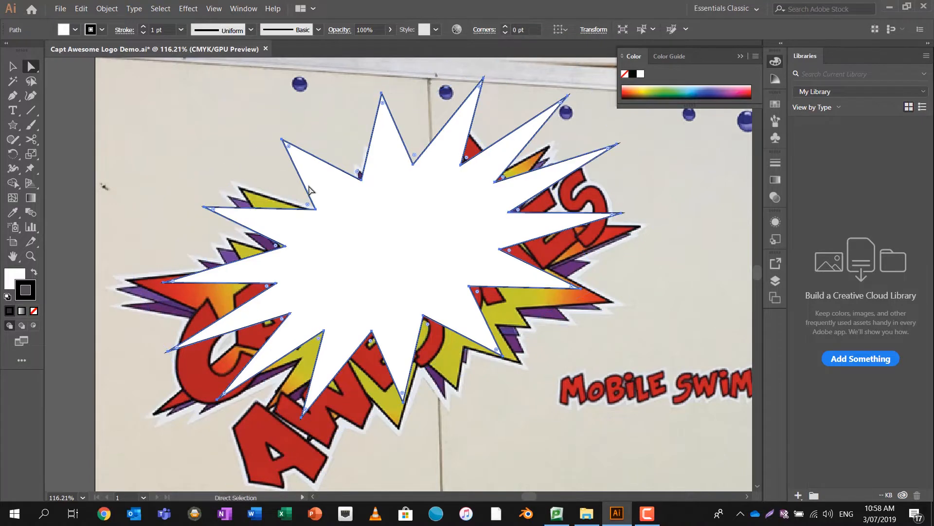
# Pull the star's upper-left tip inward to about X 200.5 pt, Y 255.3 pt, and remove the star's fill
pyautogui.click(282, 140)
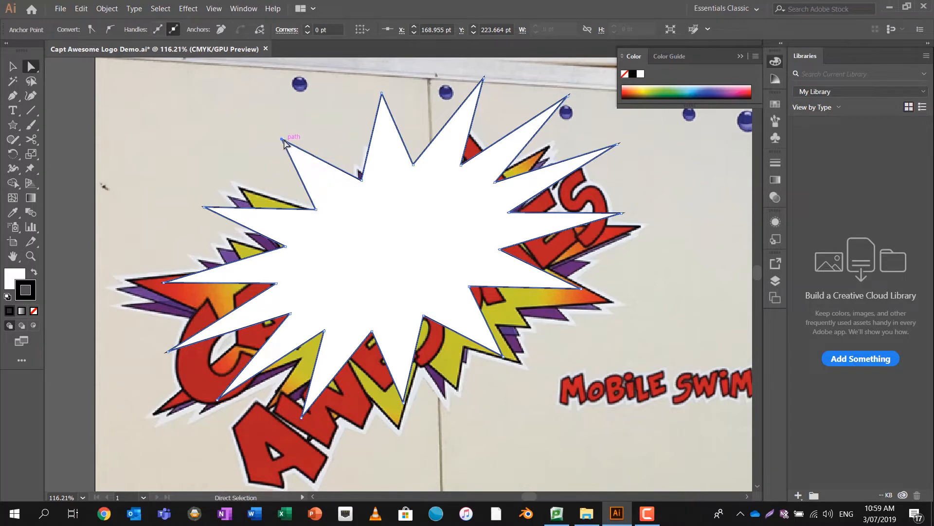
pyautogui.moveTo(283, 141); pyautogui.dragTo(318, 176)
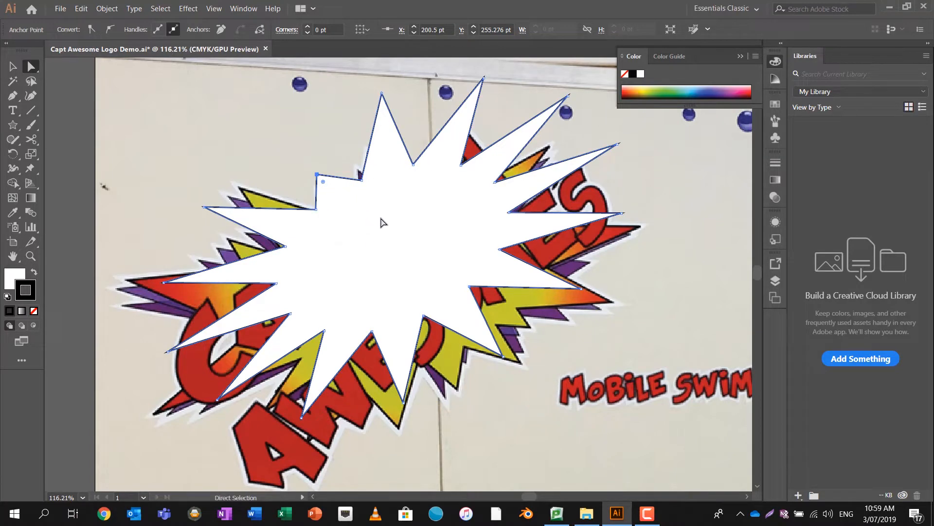
pyautogui.click(16, 278)
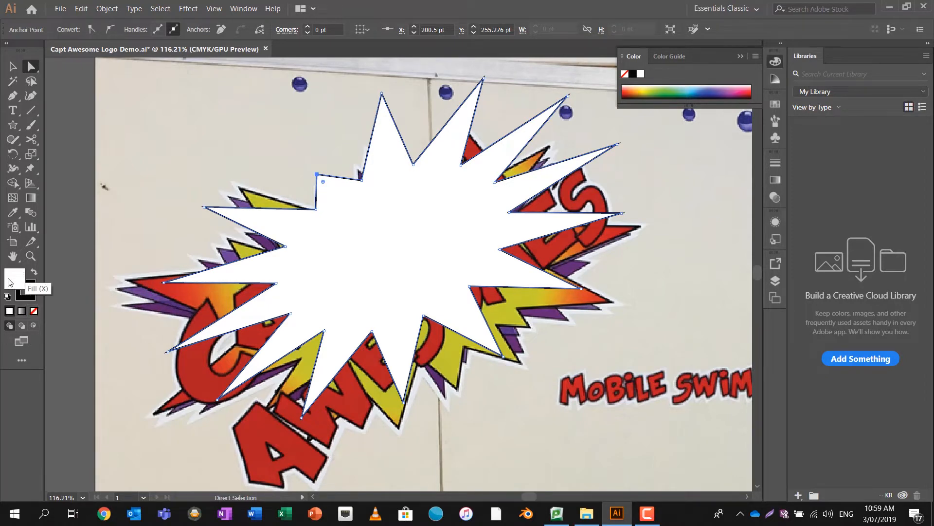
pyautogui.click(34, 312)
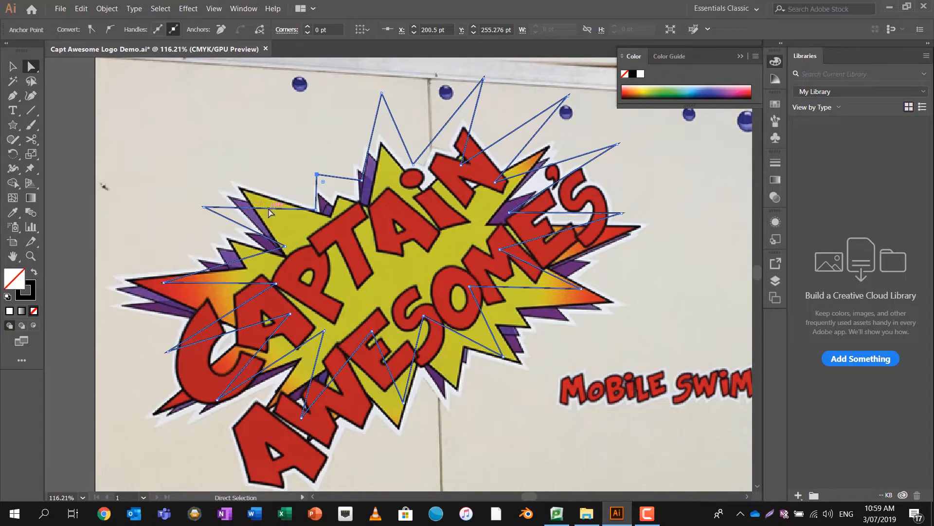
# Set the star's stroke colour to the bright green 3ef966 so its outline stands out against the logo
pyautogui.click(34, 289)
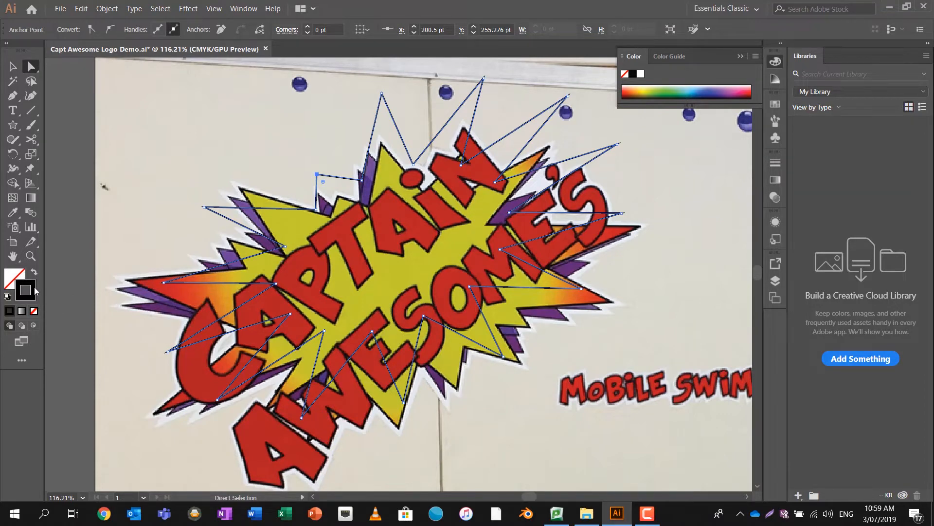
pyautogui.doubleClick(34, 289)
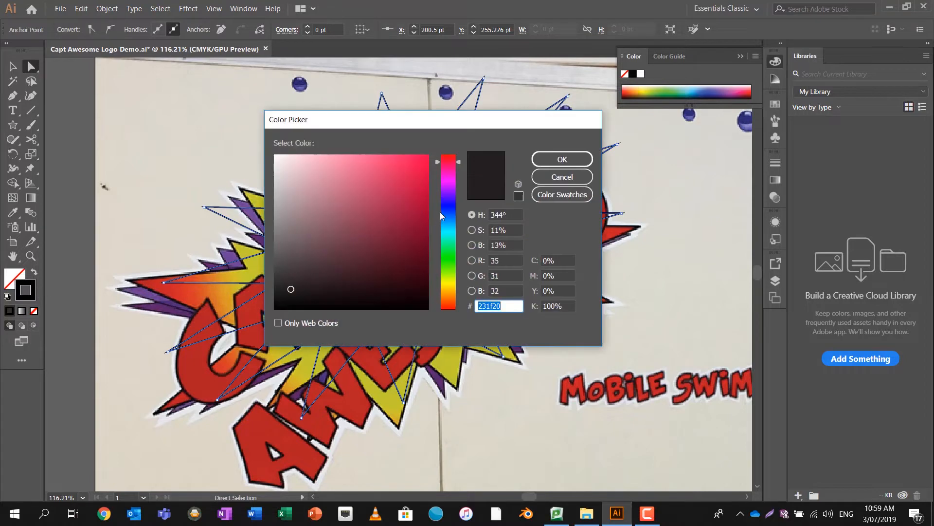
pyautogui.moveTo(442, 216); pyautogui.dragTo(449, 253)
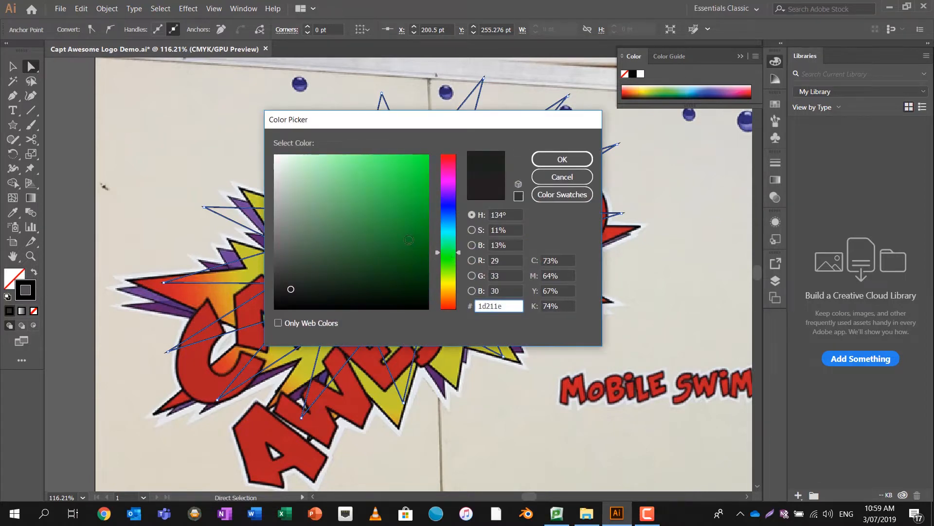
pyautogui.moveTo(382, 212)
pyautogui.mouseDown()
pyautogui.moveTo(388, 163)
pyautogui.moveTo(369, 159)
pyautogui.moveTo(391, 156)
pyautogui.mouseUp()
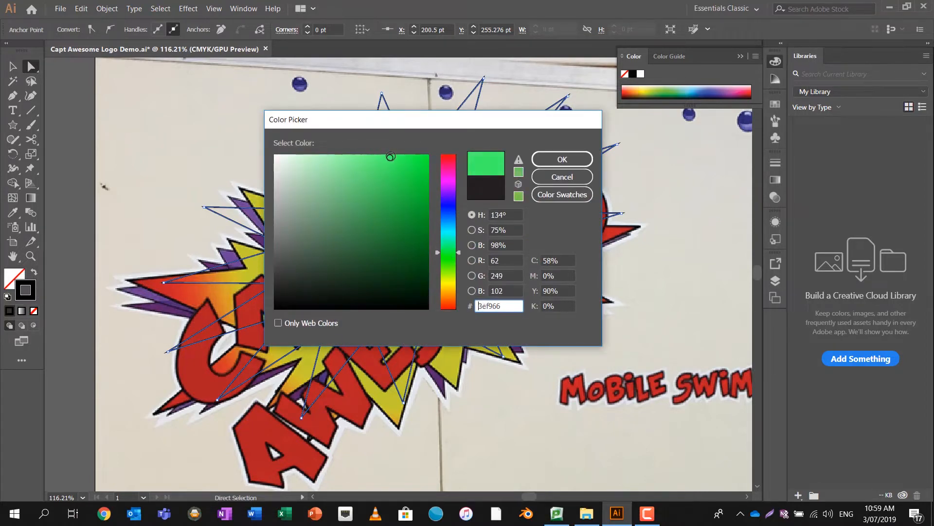
pyautogui.click(562, 159)
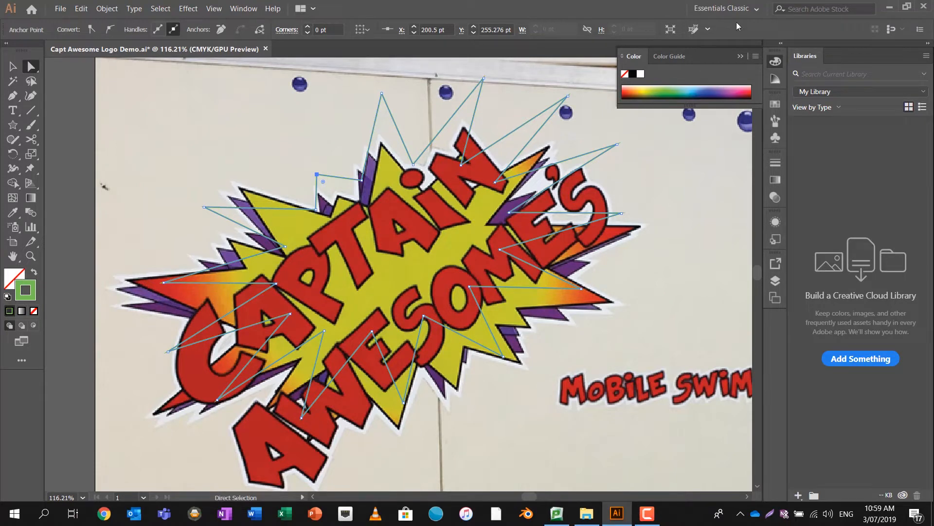
# Switch the workspace to Essentials and back to Essentials Classic
pyautogui.click(755, 10)
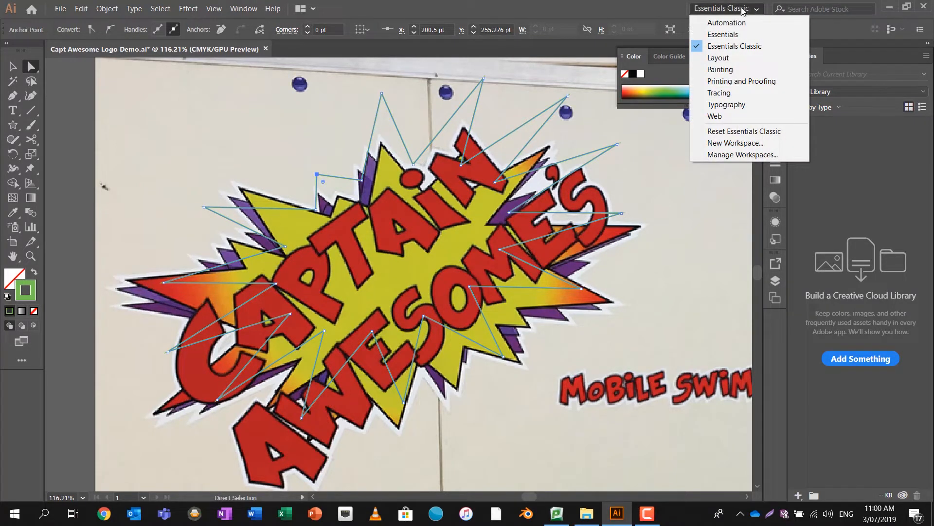
pyautogui.click(720, 35)
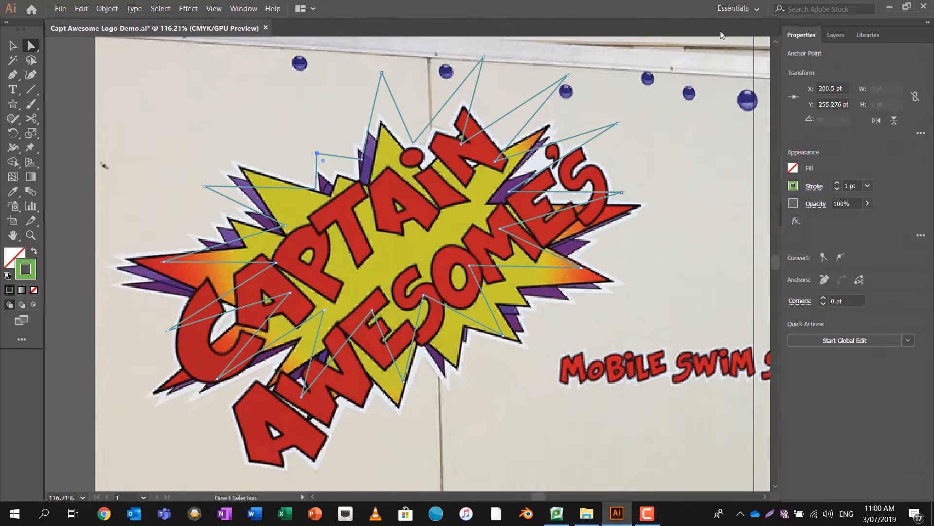
pyautogui.click(752, 9)
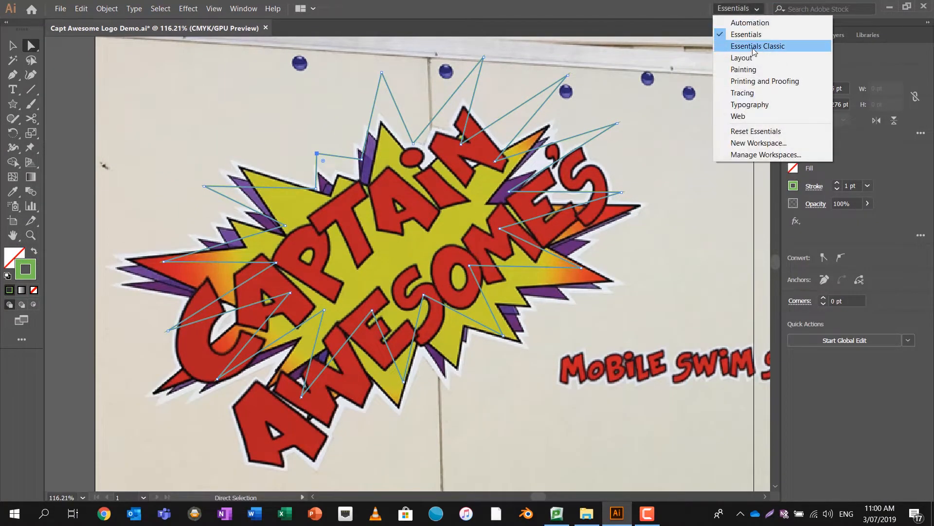
pyautogui.click(753, 47)
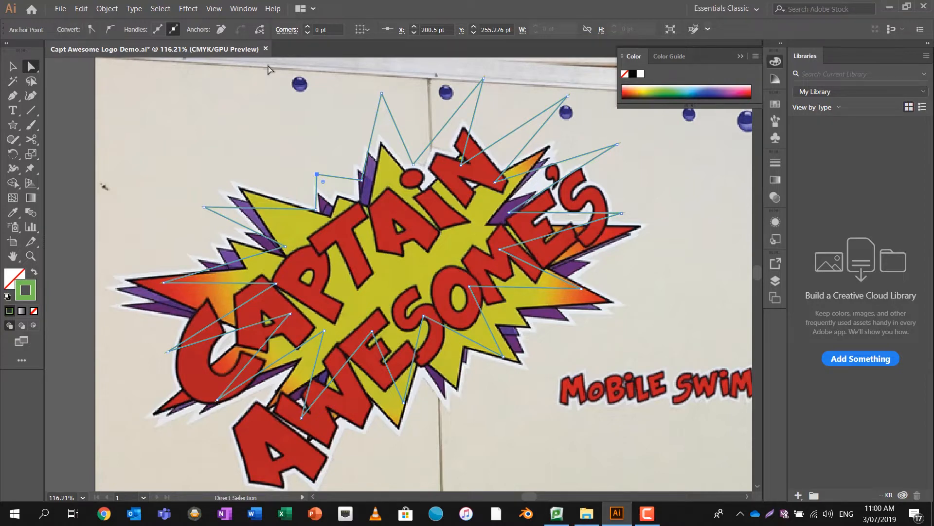
# Select the whole star and set its stroke weight to 4 pt
pyautogui.click(13, 66)
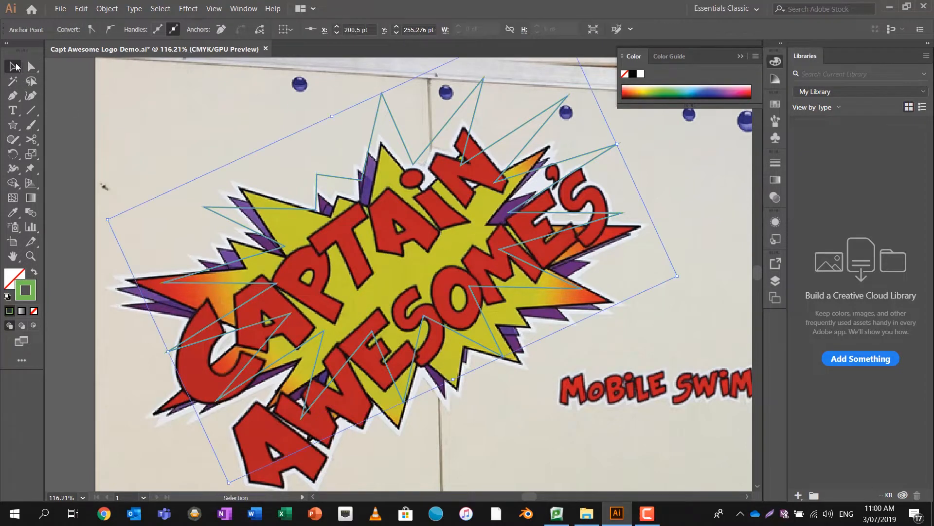
pyautogui.click(395, 125)
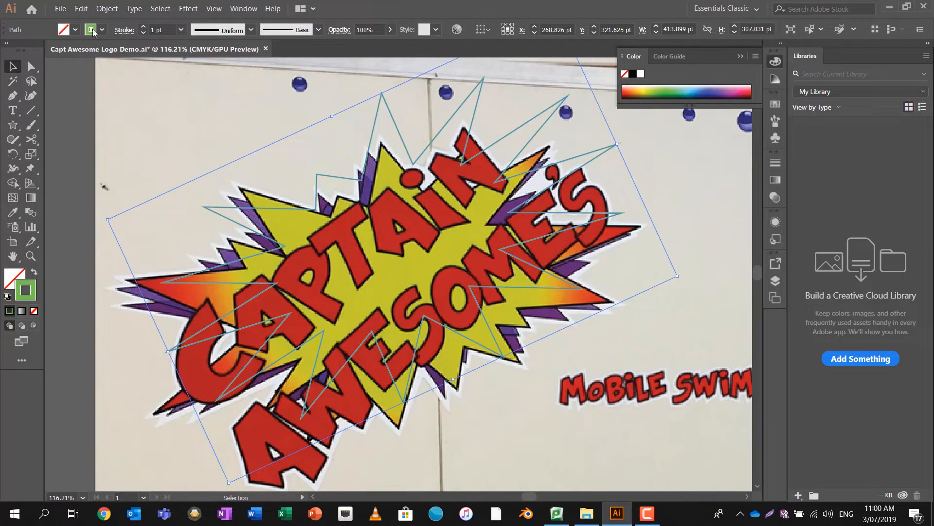
pyautogui.click(144, 26)
pyautogui.click(144, 26)
pyautogui.click(143, 26)
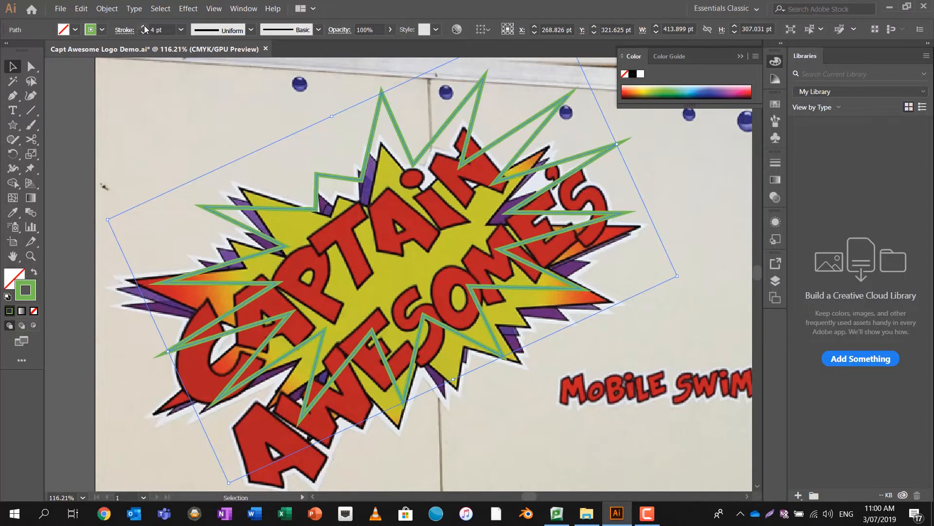
# Move the star's upper anchor points onto the yellow burst's edge, from the tall spike beside the "i" to the small spike above the "T"
pyautogui.click(32, 67)
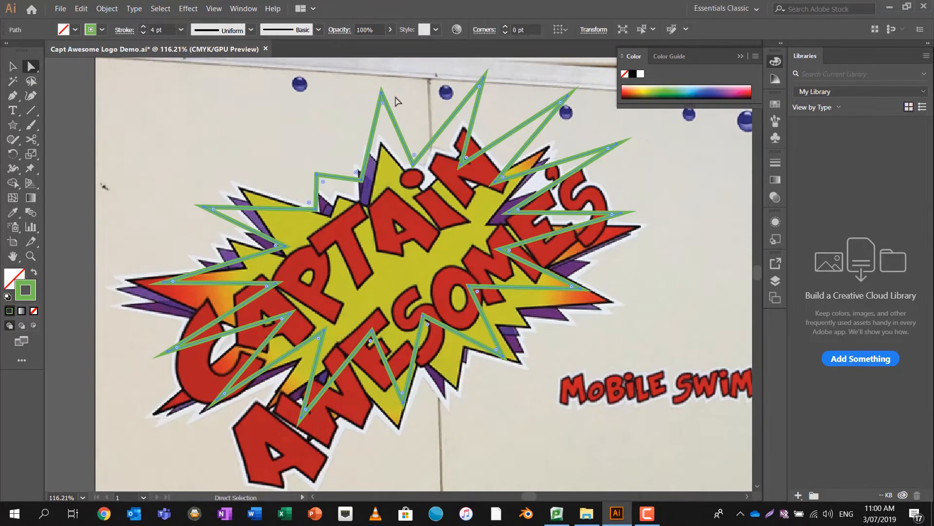
pyautogui.moveTo(383, 96); pyautogui.dragTo(383, 145)
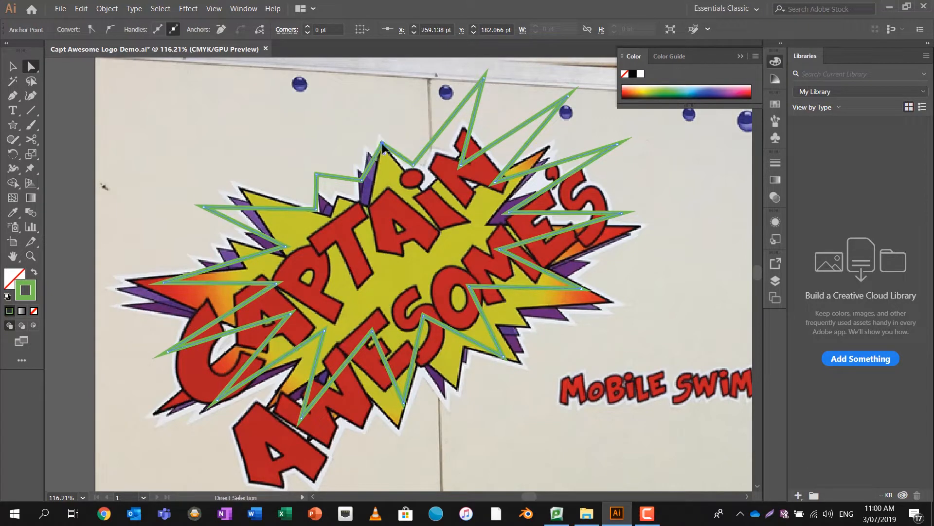
pyautogui.click(360, 180)
pyautogui.moveTo(361, 181); pyautogui.dragTo(367, 200)
pyautogui.moveTo(318, 181); pyautogui.dragTo(332, 219)
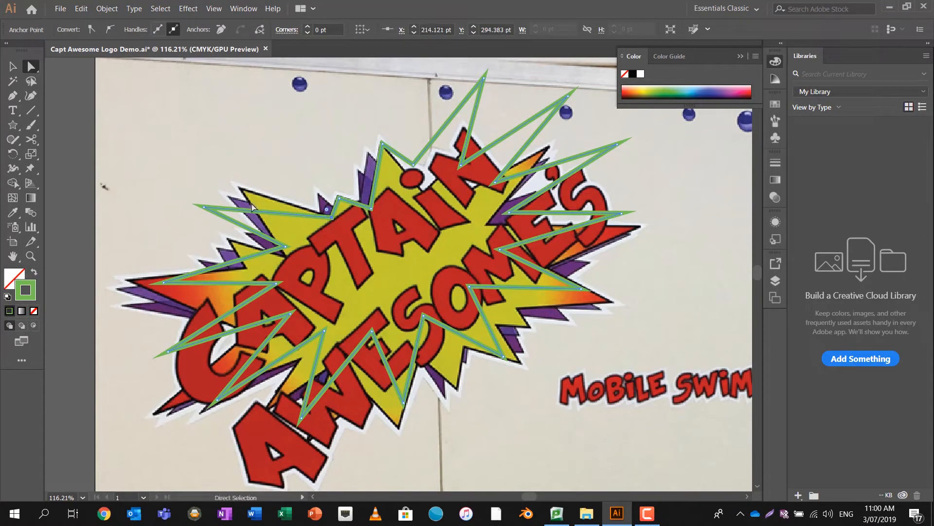
# Move the star's next two tips and the inner corner between them onto the yellow burst's two upper-left spikes
pyautogui.moveTo(205, 207); pyautogui.dragTo(240, 187)
pyautogui.moveTo(278, 249); pyautogui.dragTo(285, 255)
pyautogui.moveTo(166, 279); pyautogui.dragTo(240, 242)
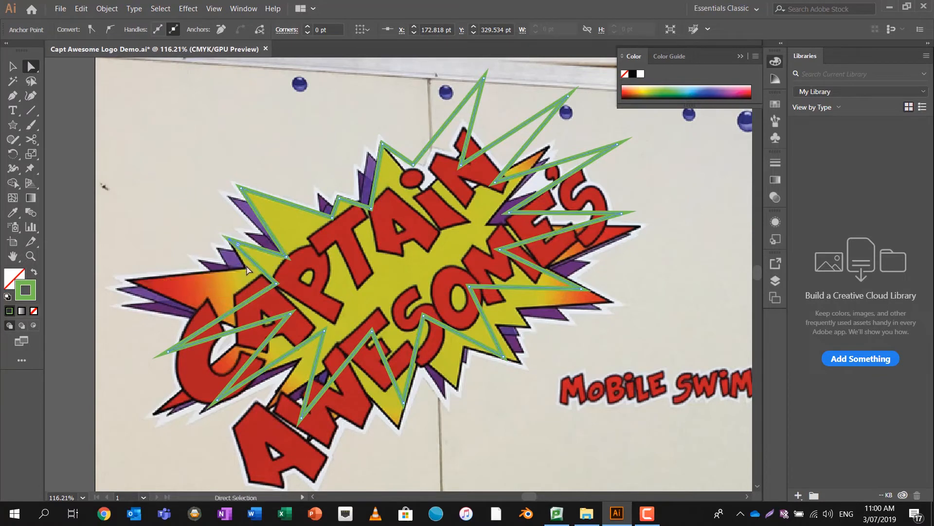
# Move the star's next inner corner, tip and inner corner onto the outline of the burst's long orange spike beside the "C"
pyautogui.click(276, 283)
pyautogui.moveTo(278, 286); pyautogui.dragTo(240, 271)
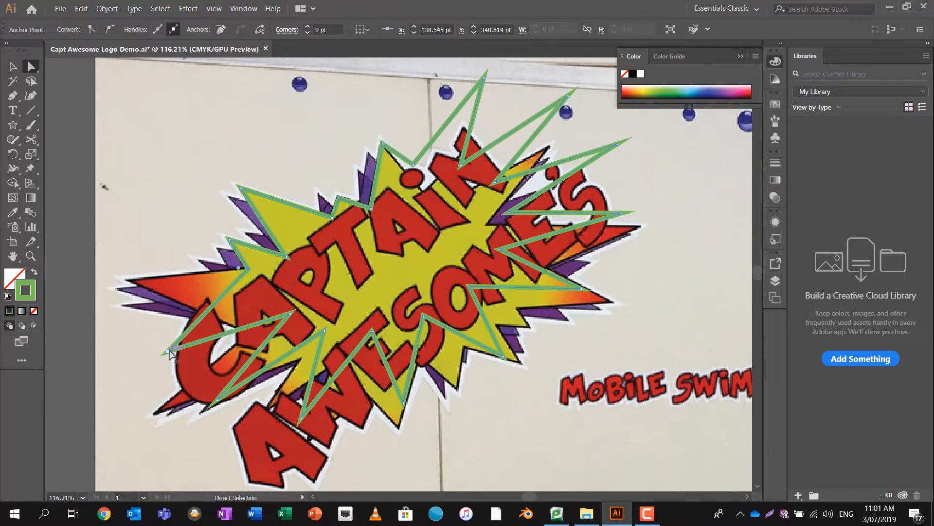
pyautogui.moveTo(170, 353); pyautogui.dragTo(128, 283)
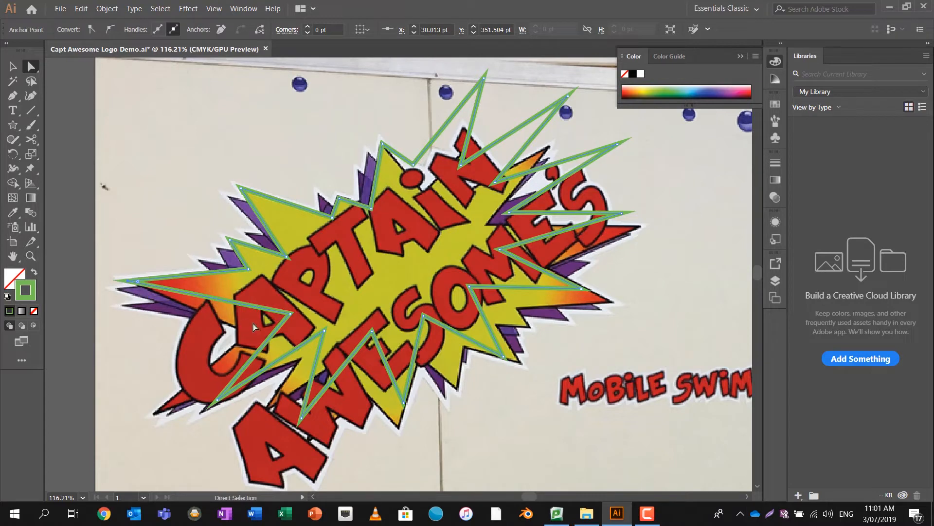
pyautogui.click(291, 313)
pyautogui.click(294, 320)
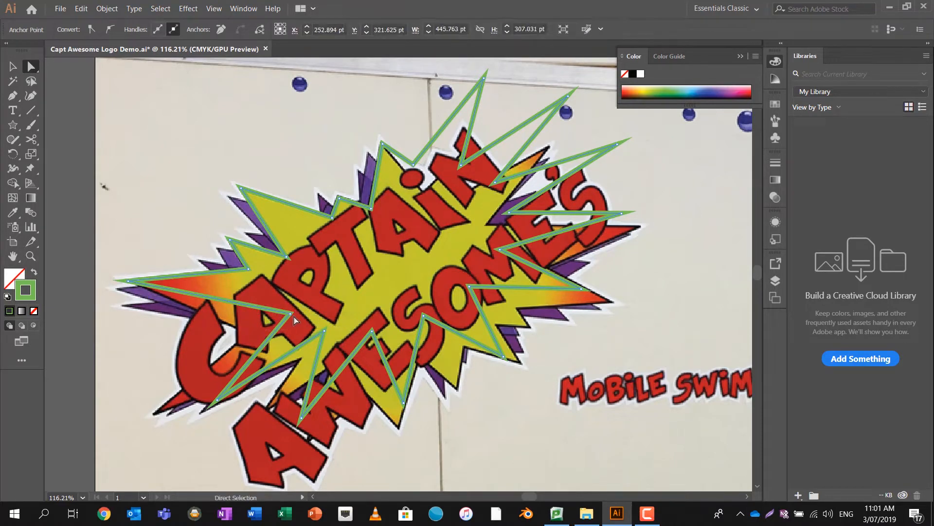
pyautogui.moveTo(291, 314); pyautogui.dragTo(251, 333)
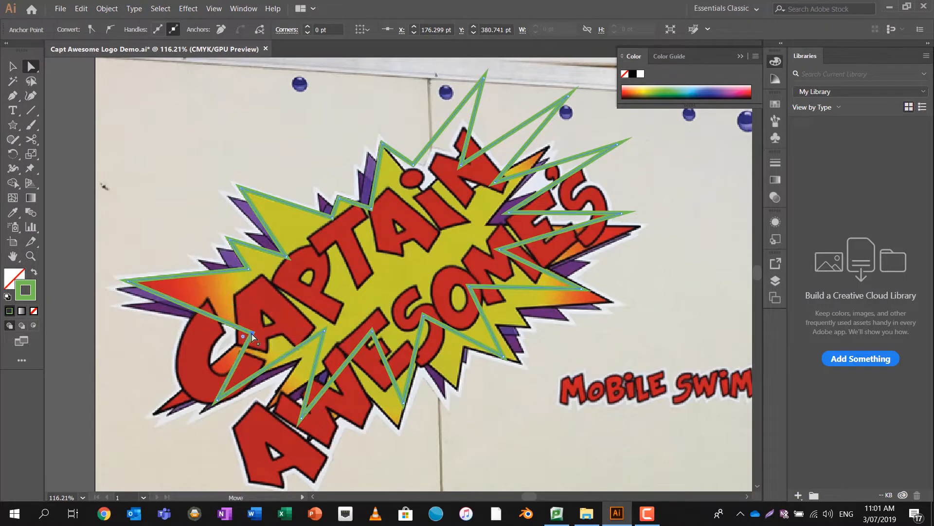
# Move the next tips and inner corners onto the burst's narrow spikes below the "C" and behind the "A" and "W" of "Awesome's"
pyautogui.click(219, 399)
pyautogui.moveTo(219, 399); pyautogui.dragTo(156, 412)
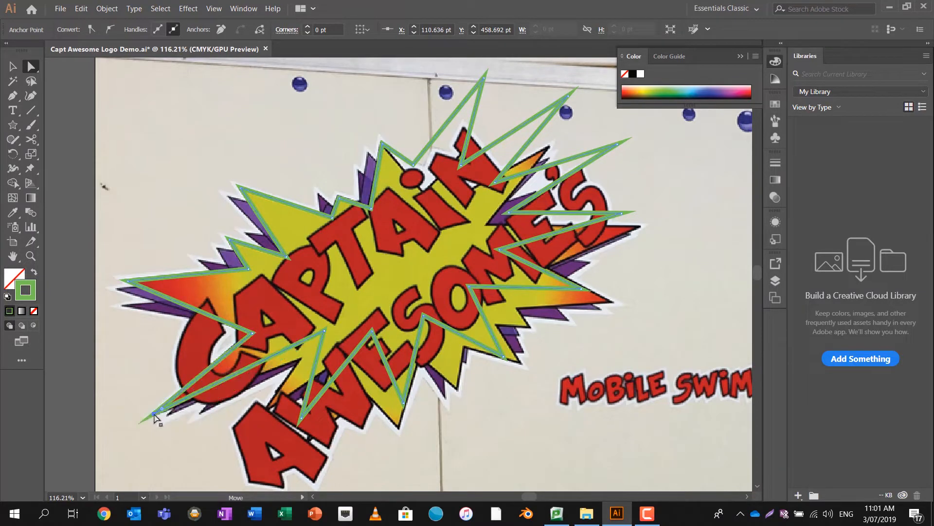
pyautogui.moveTo(324, 331); pyautogui.dragTo(301, 360)
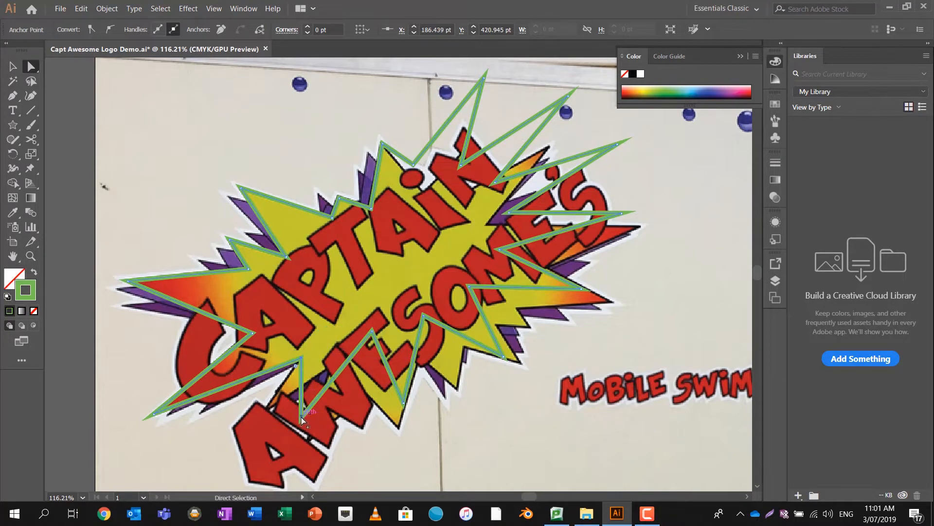
pyautogui.moveTo(302, 418); pyautogui.dragTo(273, 413)
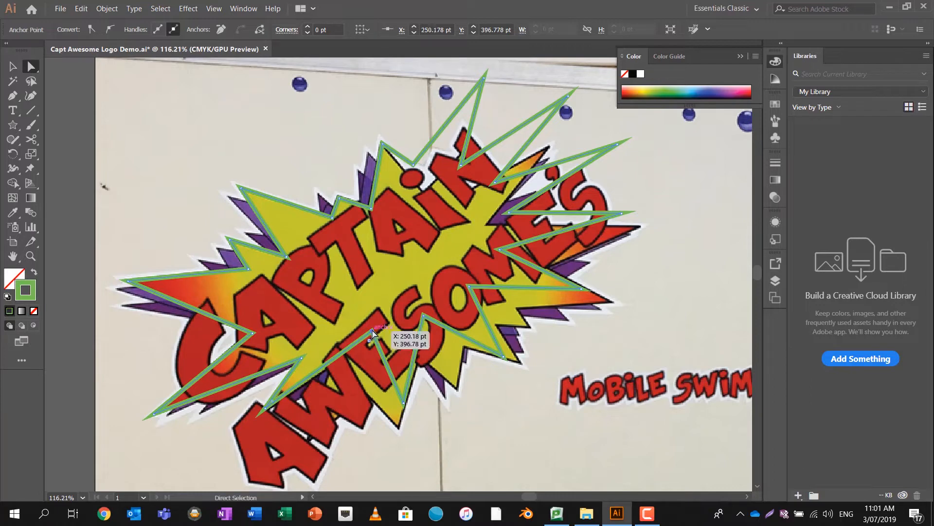
pyautogui.moveTo(373, 333); pyautogui.dragTo(336, 371)
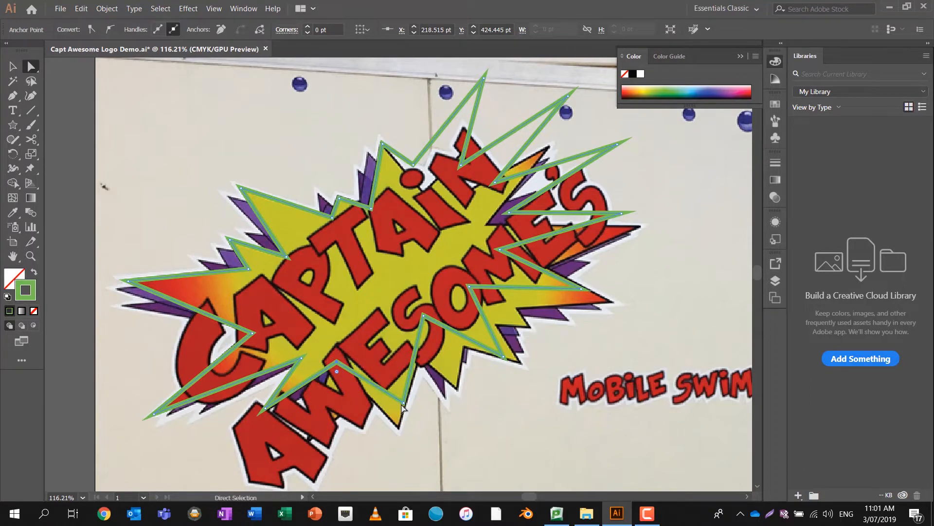
pyautogui.moveTo(403, 404); pyautogui.dragTo(309, 439)
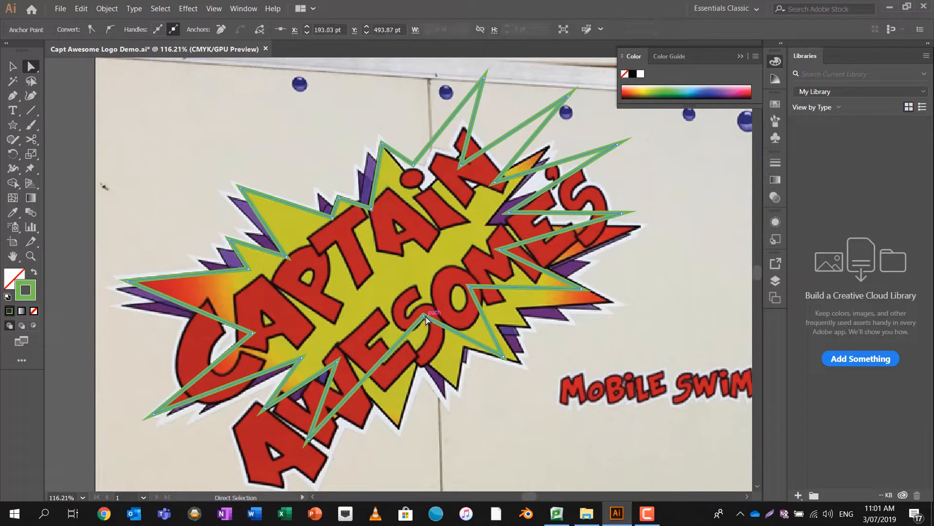
# Move the following anchor points onto the yellow spikes and inner corners below "ESOM", up to the small spike under the "M"
pyautogui.moveTo(426, 318); pyautogui.dragTo(417, 420)
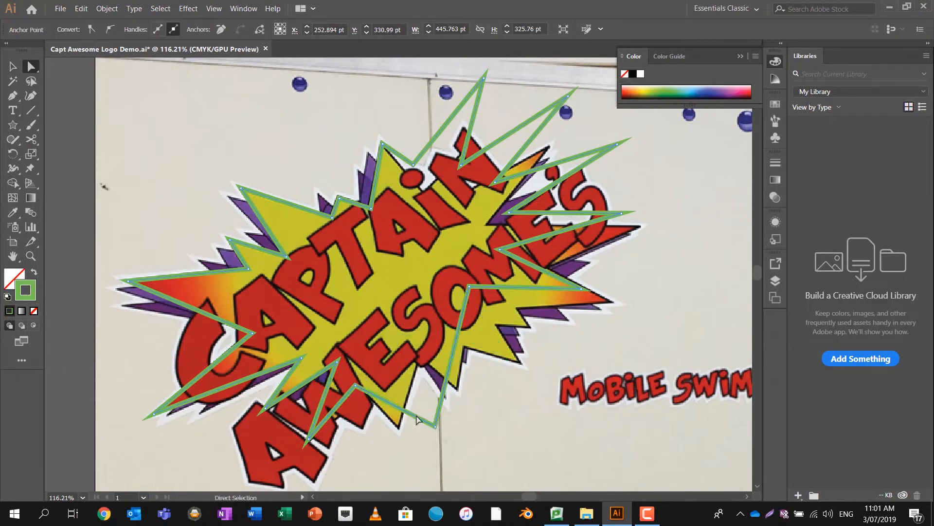
pyautogui.moveTo(436, 427); pyautogui.dragTo(399, 429)
pyautogui.click(471, 294)
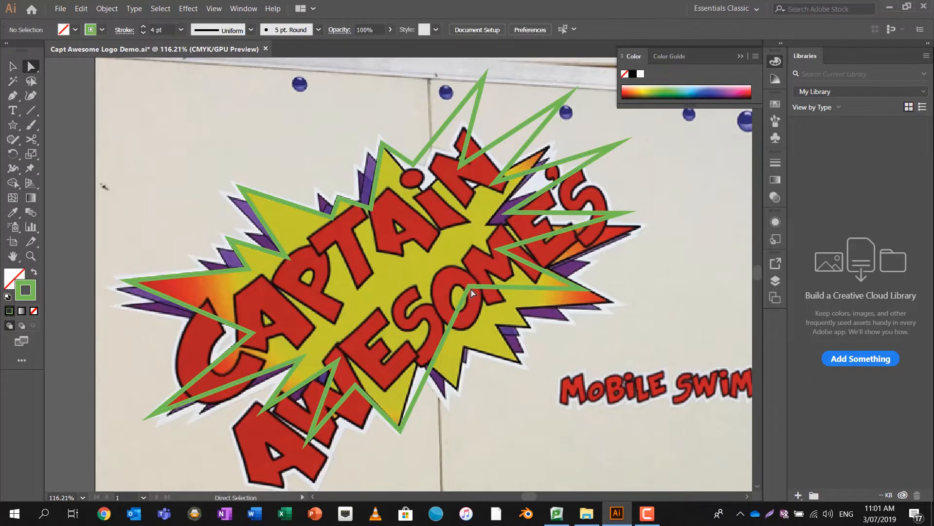
pyautogui.moveTo(471, 292); pyautogui.dragTo(420, 352)
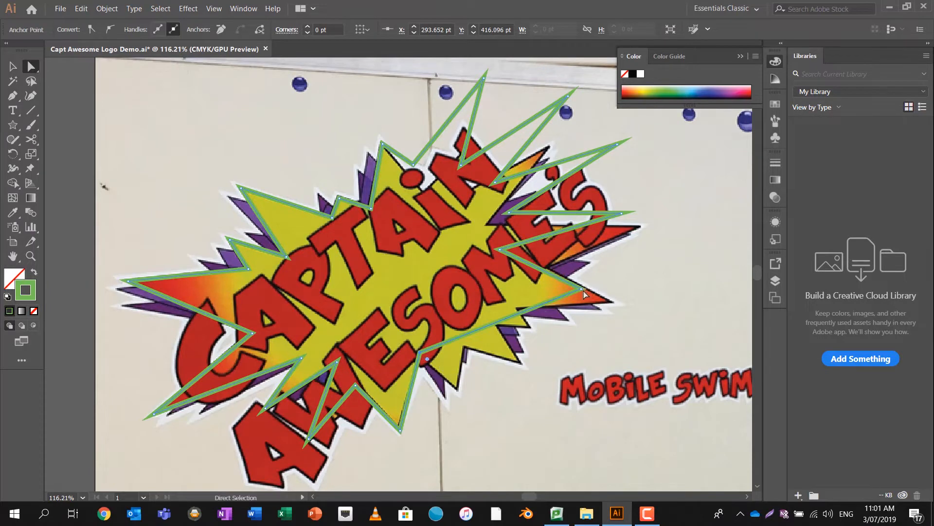
pyautogui.moveTo(583, 291); pyautogui.dragTo(520, 362)
pyautogui.moveTo(509, 212); pyautogui.dragTo(496, 323)
pyautogui.moveTo(617, 144); pyautogui.dragTo(530, 326)
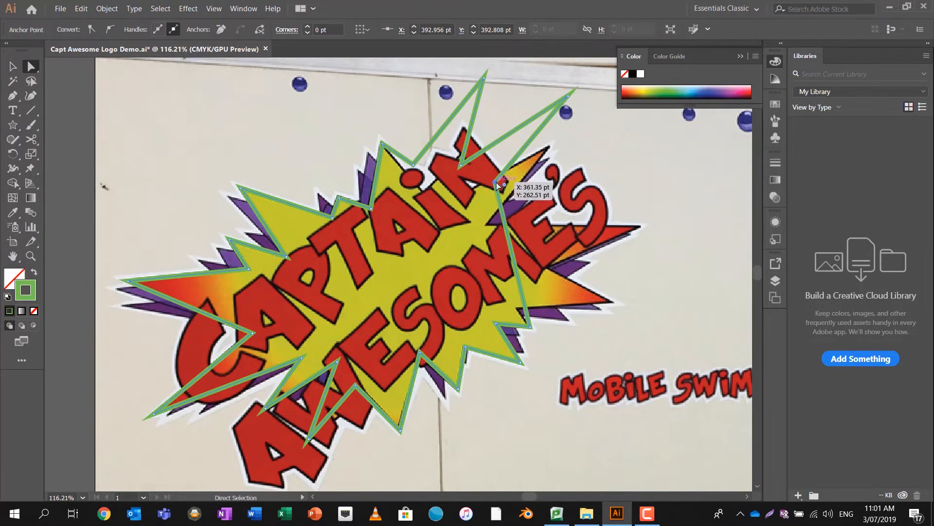
# Fit anchor points around the orange spike below the "E", and move the last corner and tip onto the "i" and "N" of "Captain"
pyautogui.moveTo(497, 184); pyautogui.dragTo(518, 307)
pyautogui.moveTo(569, 94); pyautogui.dragTo(616, 304)
pyautogui.moveTo(461, 166); pyautogui.dragTo(547, 271)
pyautogui.moveTo(413, 164); pyautogui.dragTo(424, 192)
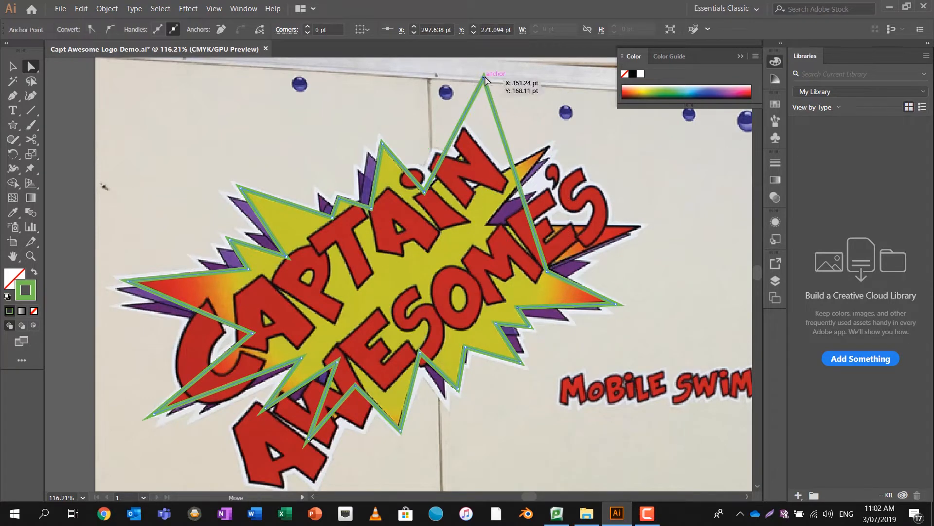
pyautogui.moveTo(485, 79); pyautogui.dragTo(464, 157)
# Add anchor points on the long edge beside the "N" and shape them into the orange spike between "Captain" and the apostrophe
pyautogui.click(15, 99)
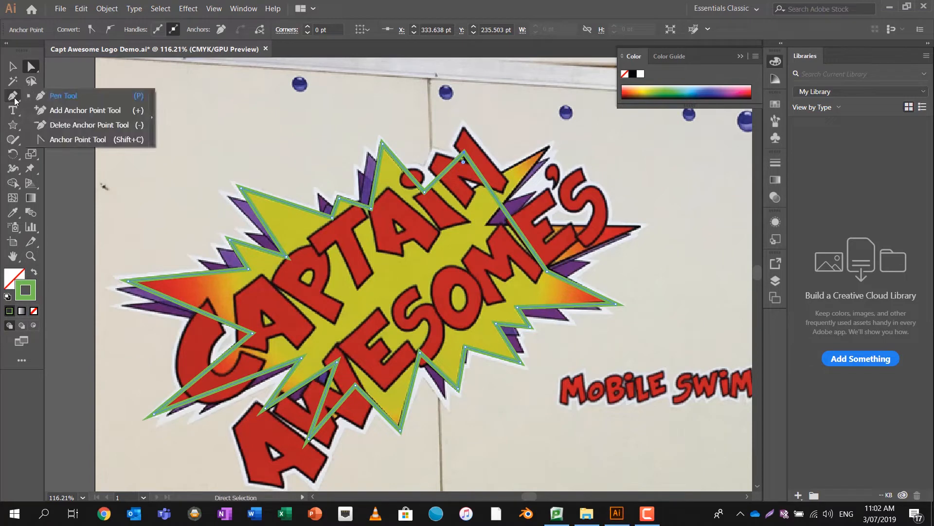
pyautogui.click(135, 116)
pyautogui.click(488, 187)
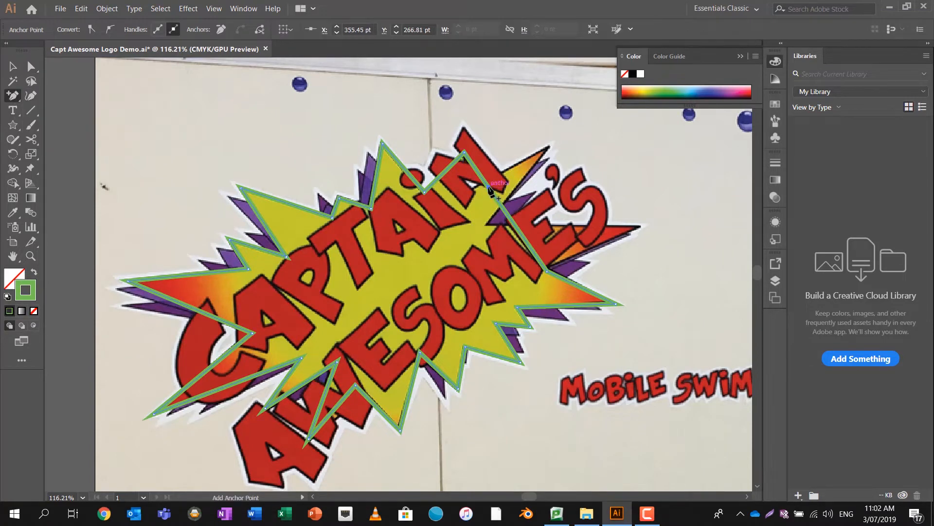
pyautogui.click(517, 228)
pyautogui.click(30, 67)
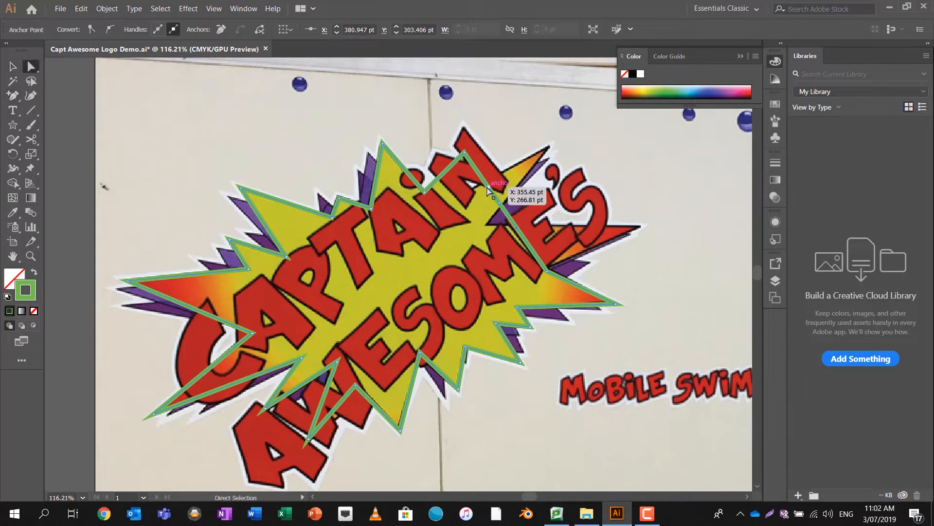
pyautogui.moveTo(488, 187); pyautogui.dragTo(550, 146)
pyautogui.press('+')
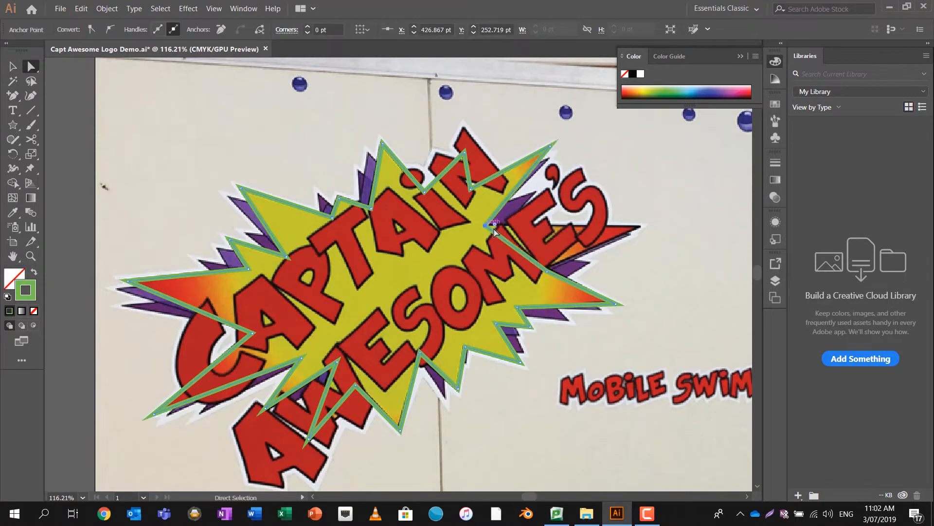
pyautogui.press('a')
# Add anchor points on the edge crossing the last "E" and pull them out to form the orange spike behind the final "S"
pyautogui.press('+')
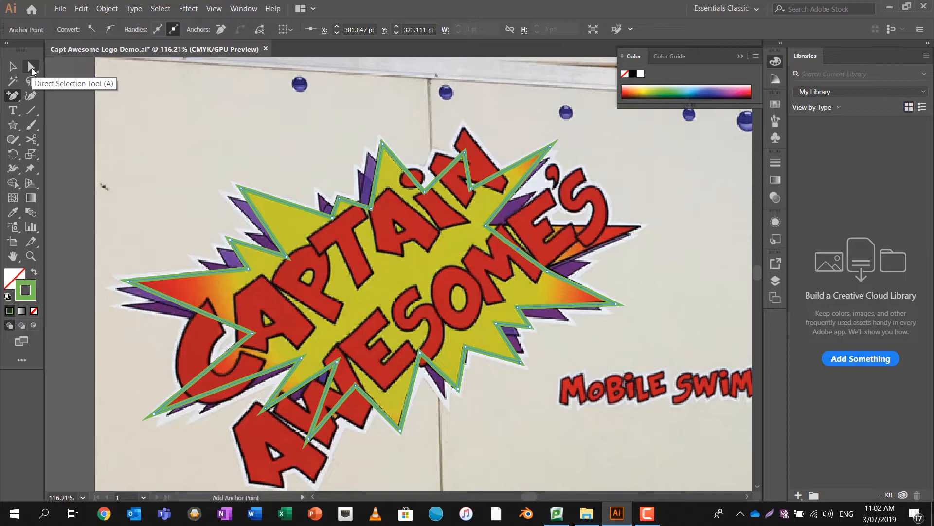
pyautogui.press('a')
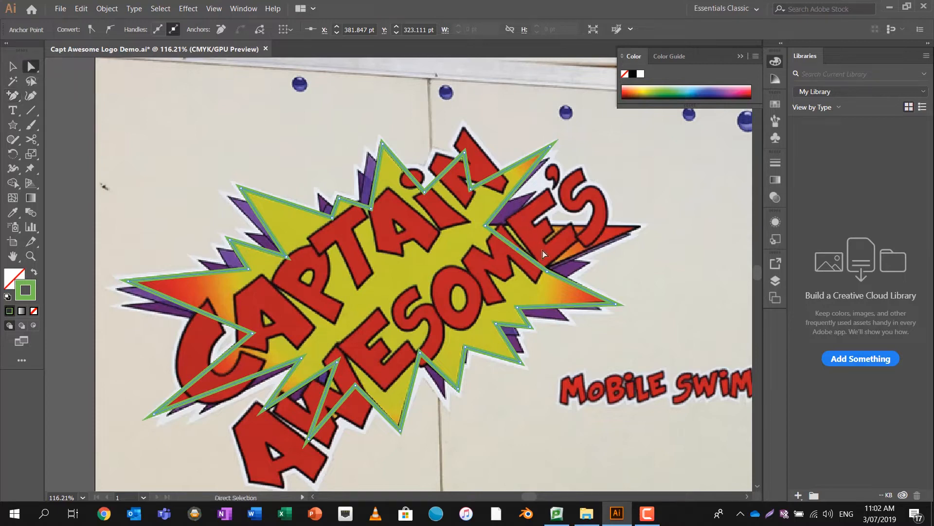
pyautogui.moveTo(547, 271); pyautogui.dragTo(643, 227)
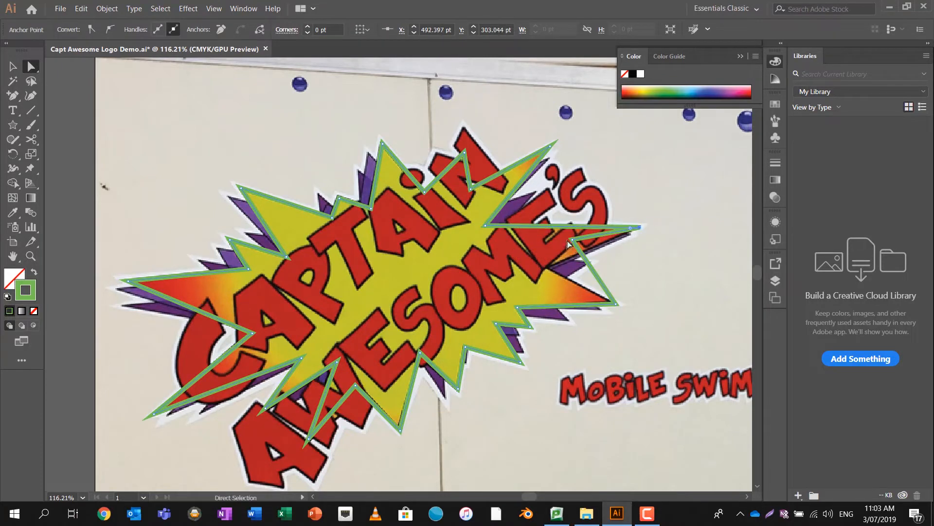
pyautogui.click(554, 229)
pyautogui.moveTo(554, 229); pyautogui.dragTo(572, 206)
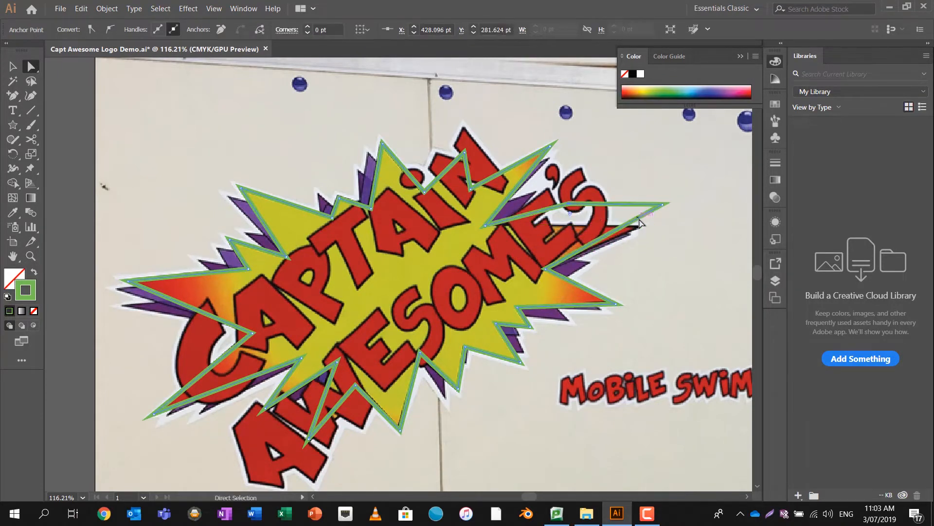
pyautogui.moveTo(661, 206); pyautogui.dragTo(642, 227)
# Delete the surplus anchor point on the upper edge of the orange spike behind the final "S"
pyautogui.click(562, 203)
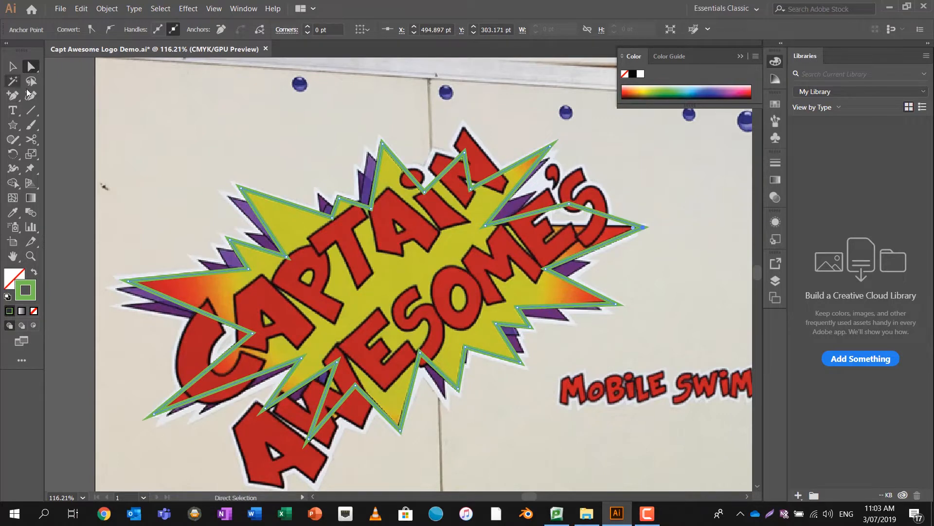
pyautogui.moveTo(13, 95); pyautogui.dragTo(54, 126)
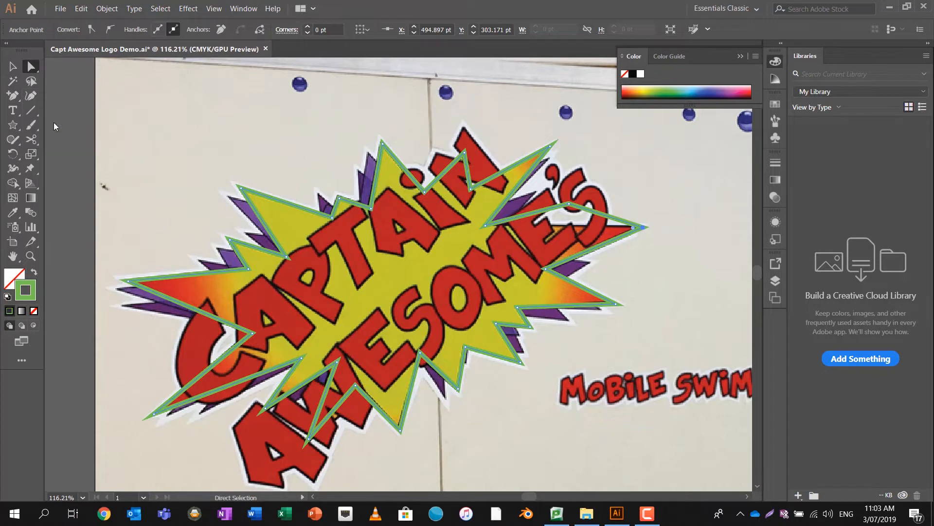
pyautogui.click(568, 204)
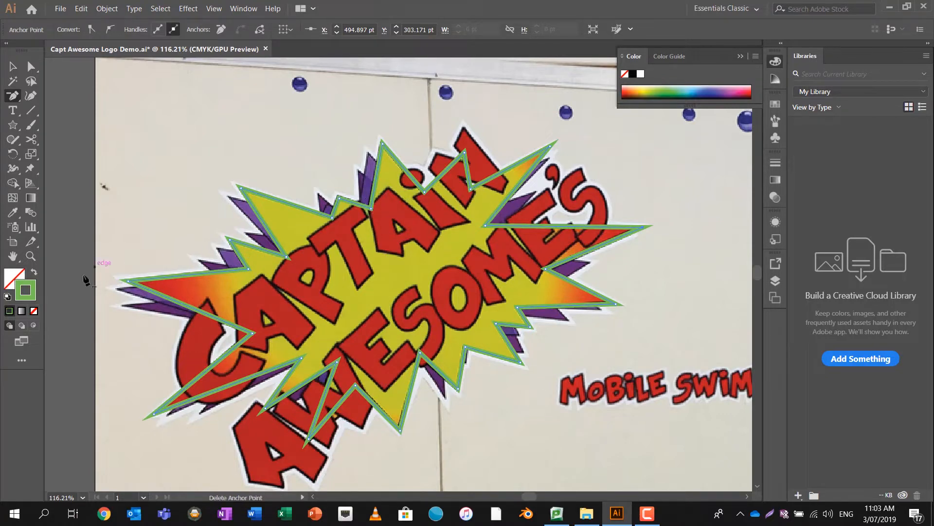
# Set the burst's stroke color to black (000000)
pyautogui.doubleClick(35, 294)
pyautogui.moveTo(390, 205); pyautogui.dragTo(250, 320)
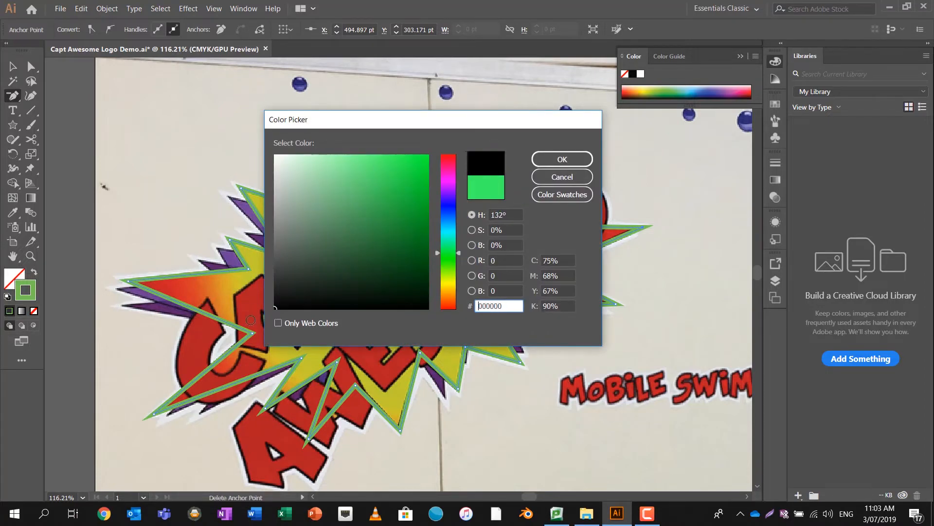
pyautogui.click(561, 155)
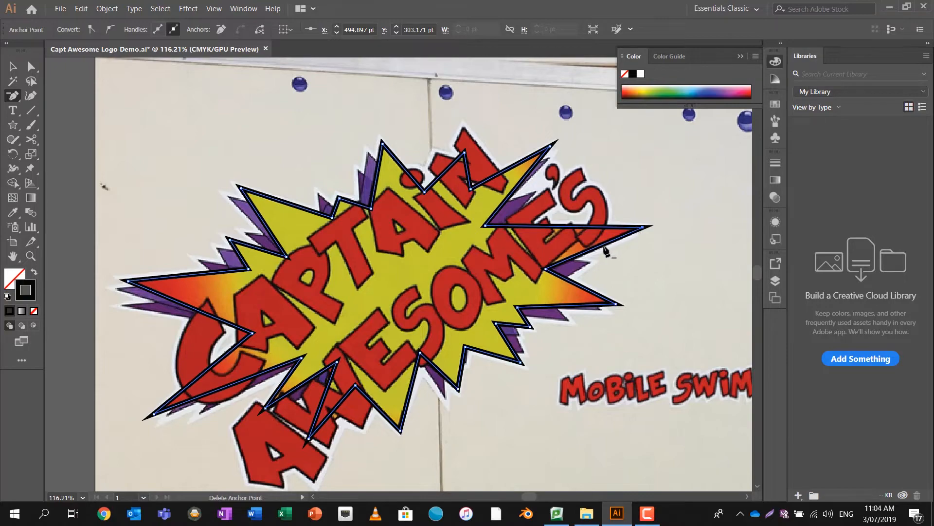
# Fill the burst with a solid green
pyautogui.click(31, 256)
pyautogui.moveTo(317, 197); pyautogui.dragTo(414, 202)
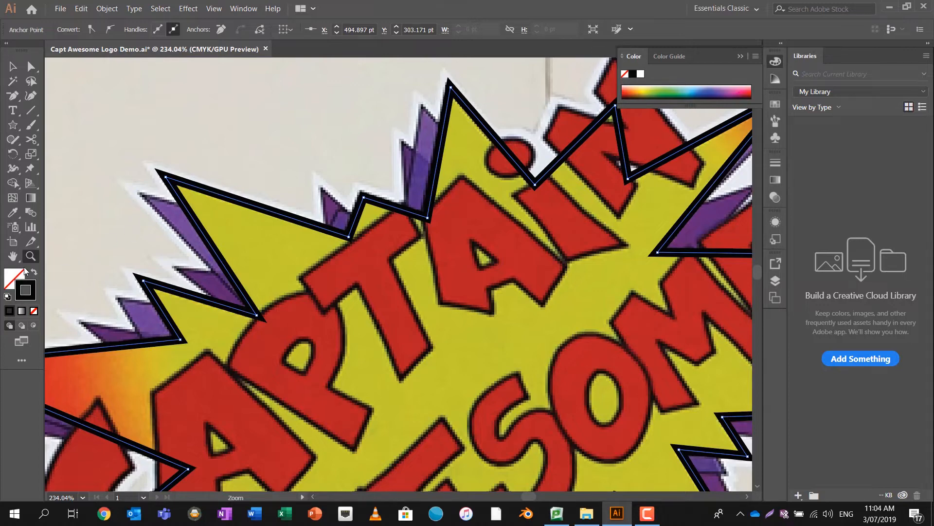
pyautogui.doubleClick(14, 279)
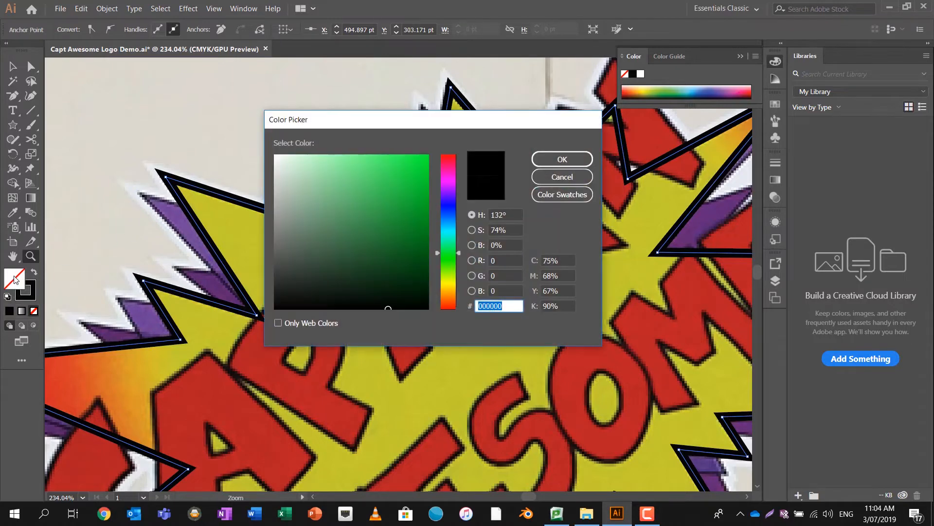
pyautogui.click(389, 190)
pyautogui.click(570, 160)
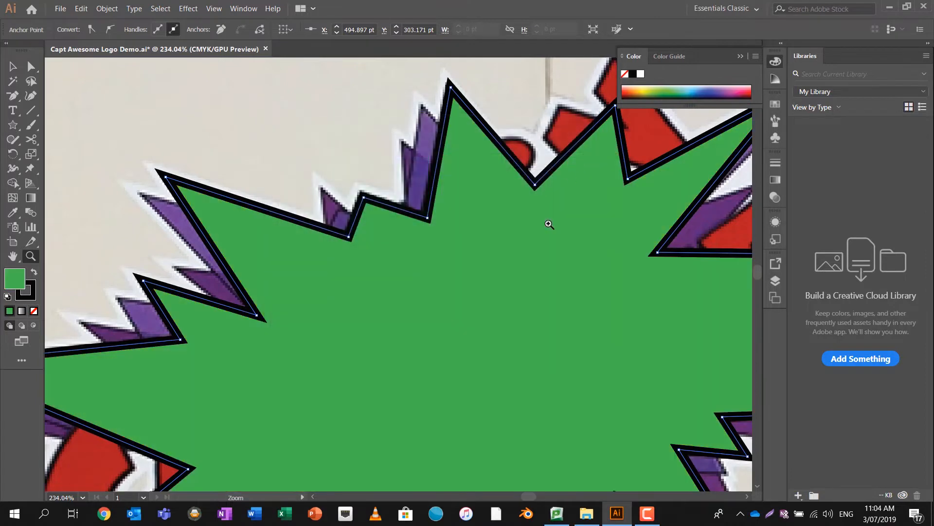
# Give the burst a linear gradient fill using the Orange, Yellow preset, dismissing the Freeform Gradient tour
pyautogui.scroll(-5, 592, 259)
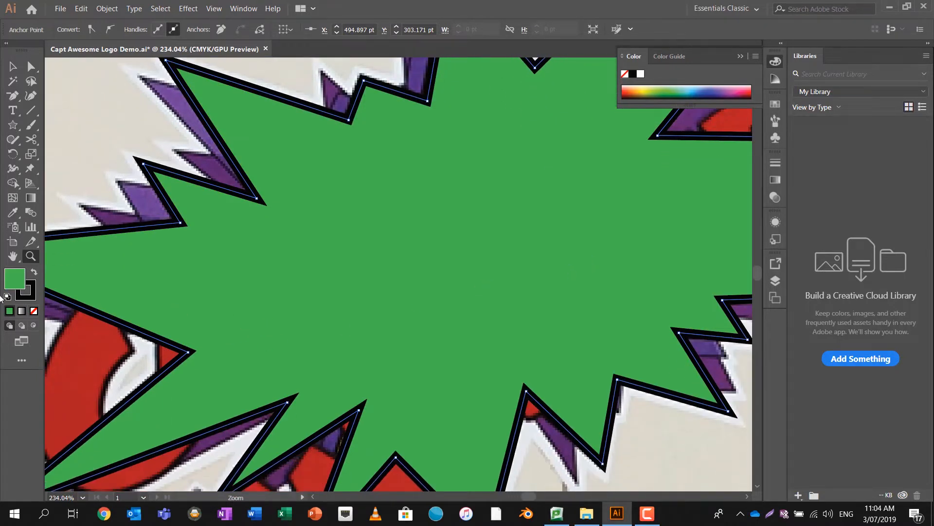
pyautogui.click(23, 286)
pyautogui.click(21, 312)
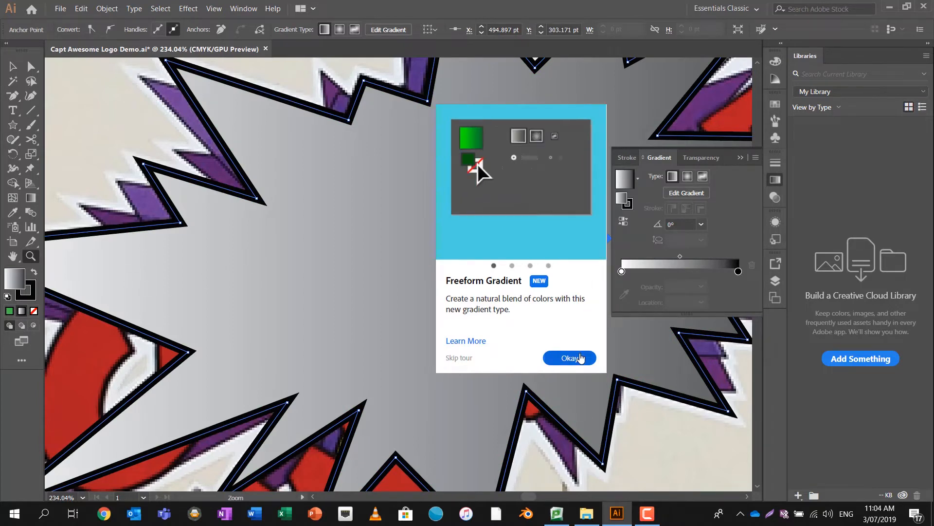
pyautogui.click(579, 357)
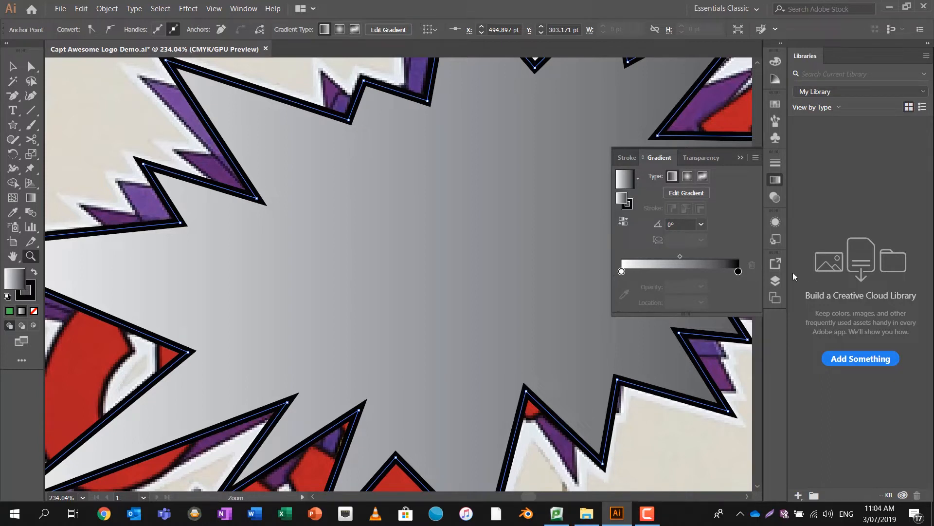
pyautogui.click(638, 178)
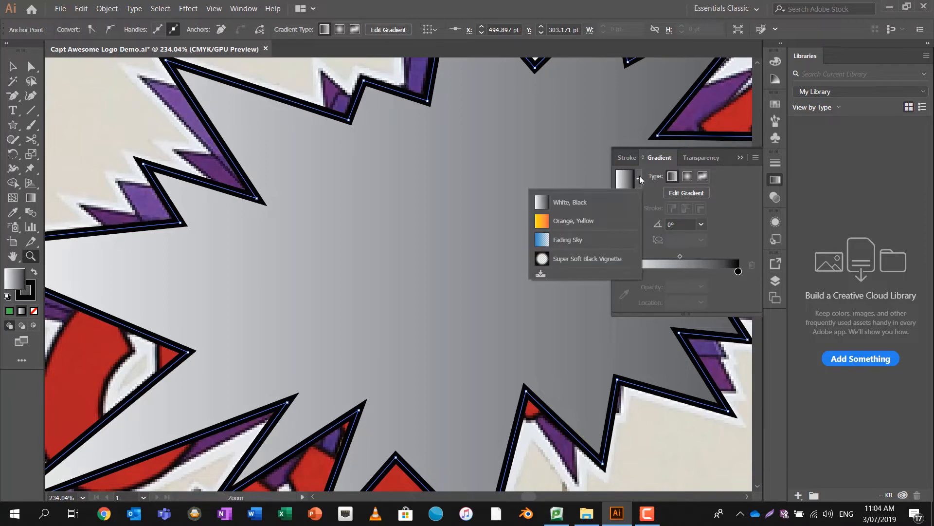
pyautogui.click(599, 223)
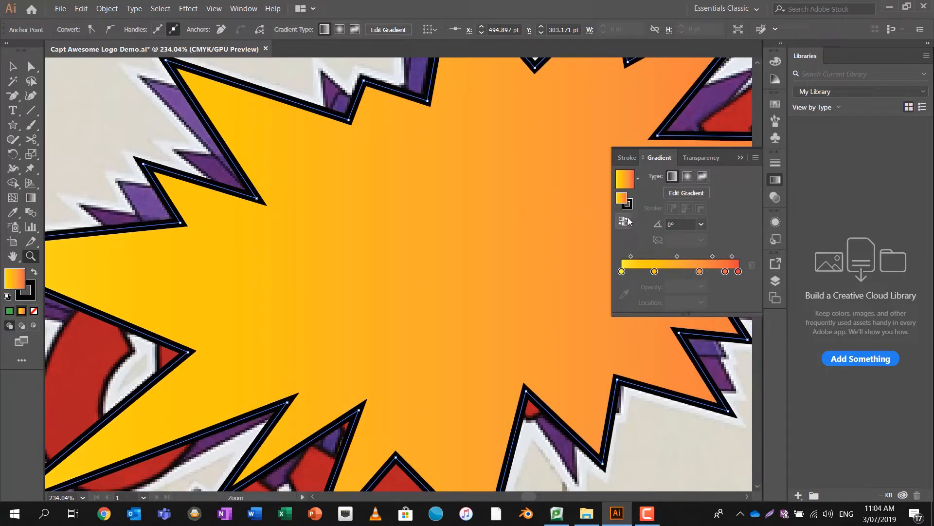
# Make the burst's gradient radial, removing its golden-yellow stop and shifting the first midpoint outward to widen the yellow centre
pyautogui.click(688, 176)
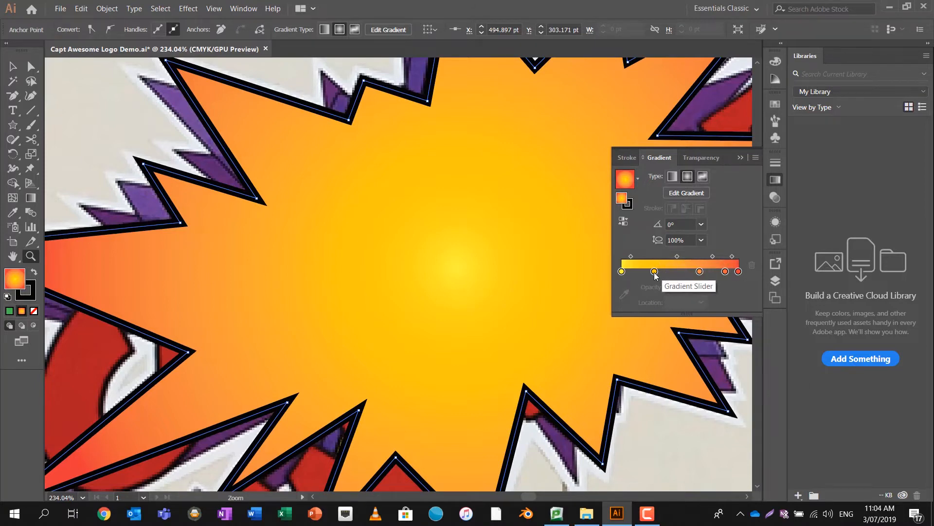
pyautogui.moveTo(655, 272); pyautogui.dragTo(663, 287)
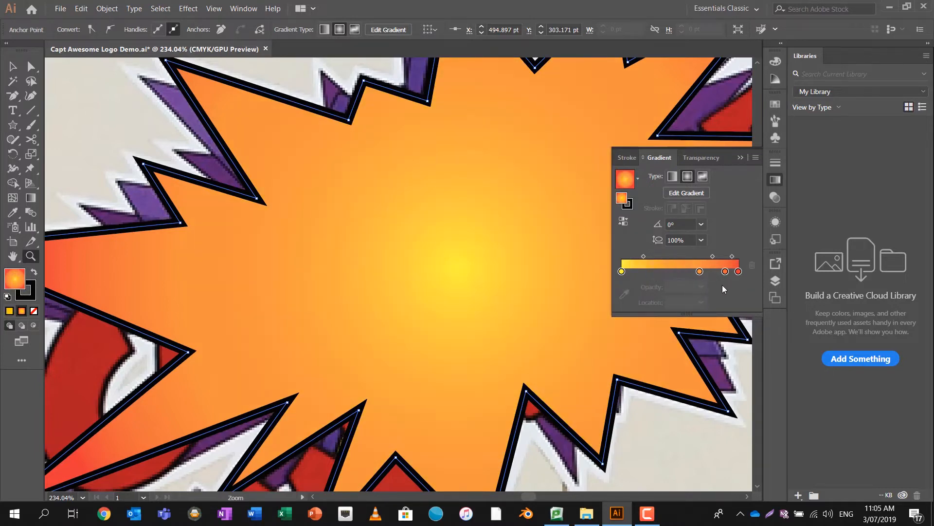
pyautogui.moveTo(643, 256); pyautogui.dragTo(683, 259)
# Recolor the outermost stop of the burst's gradient with the dark red sampled from the reference's letter "C"
pyautogui.doubleClick(738, 271)
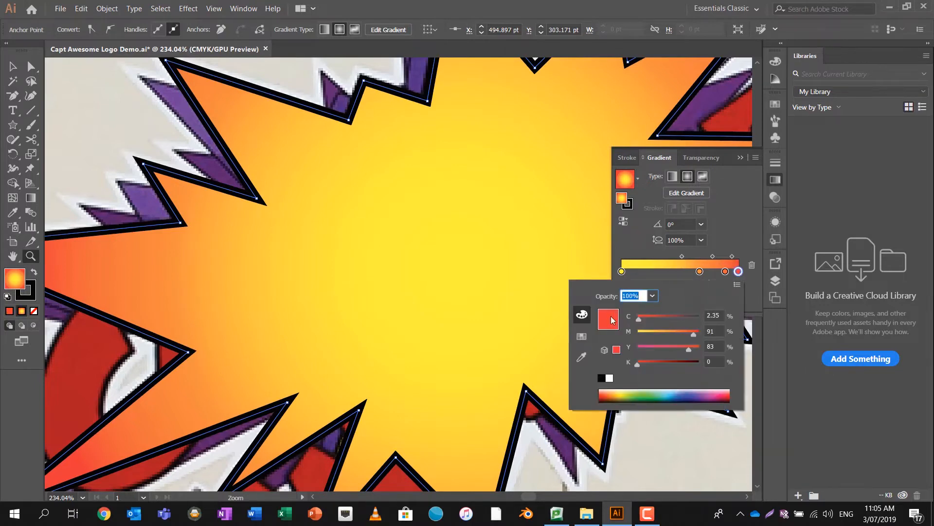
pyautogui.moveTo(616, 392); pyautogui.dragTo(606, 389)
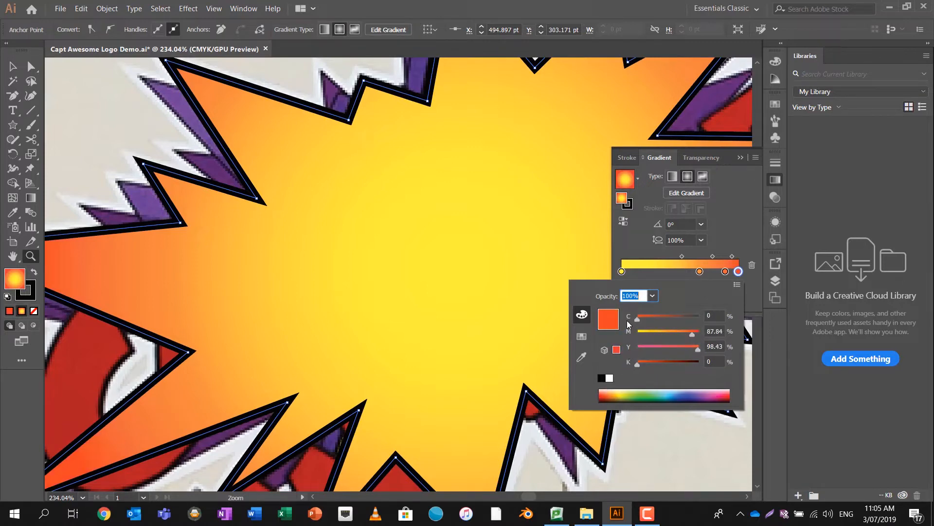
pyautogui.click(582, 336)
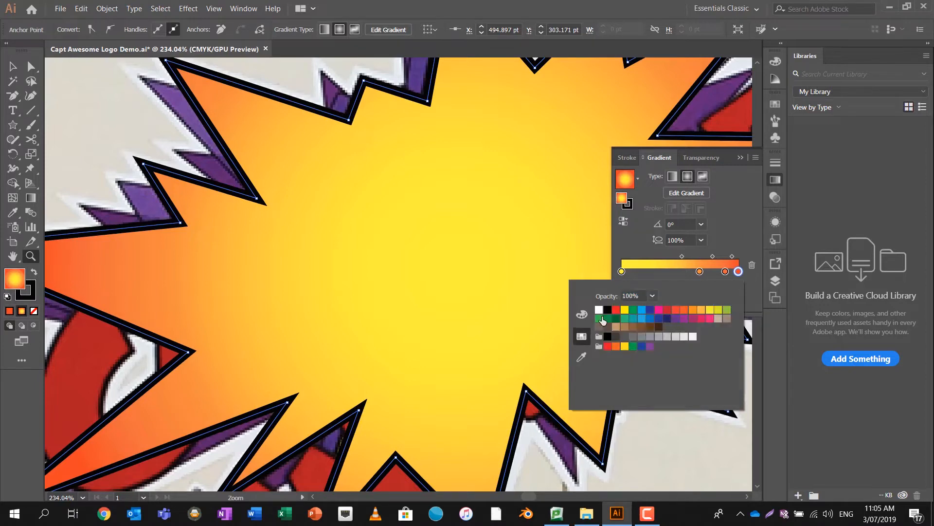
pyautogui.click(616, 309)
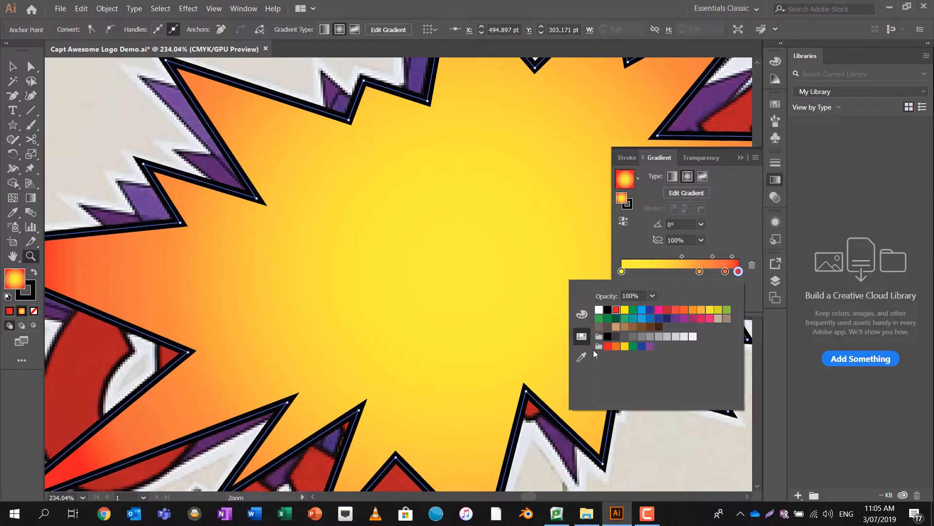
pyautogui.click(582, 357)
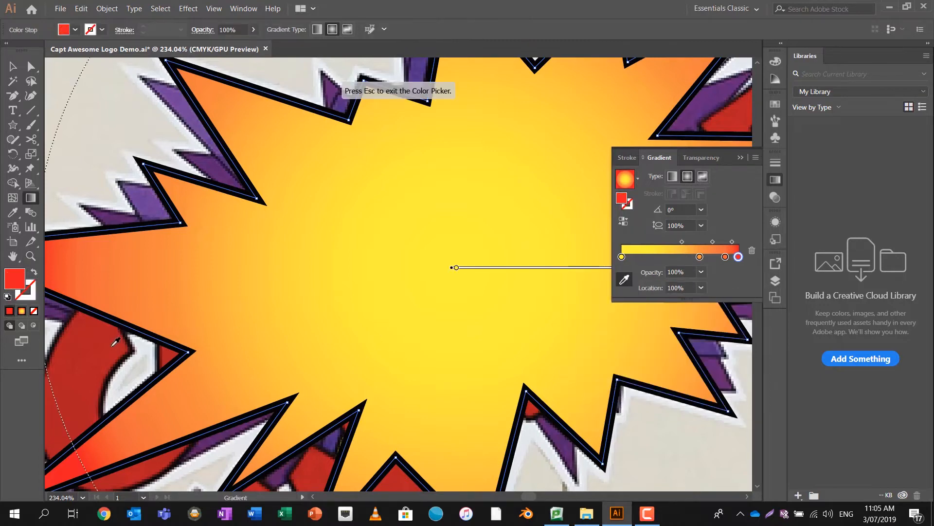
pyautogui.click(116, 342)
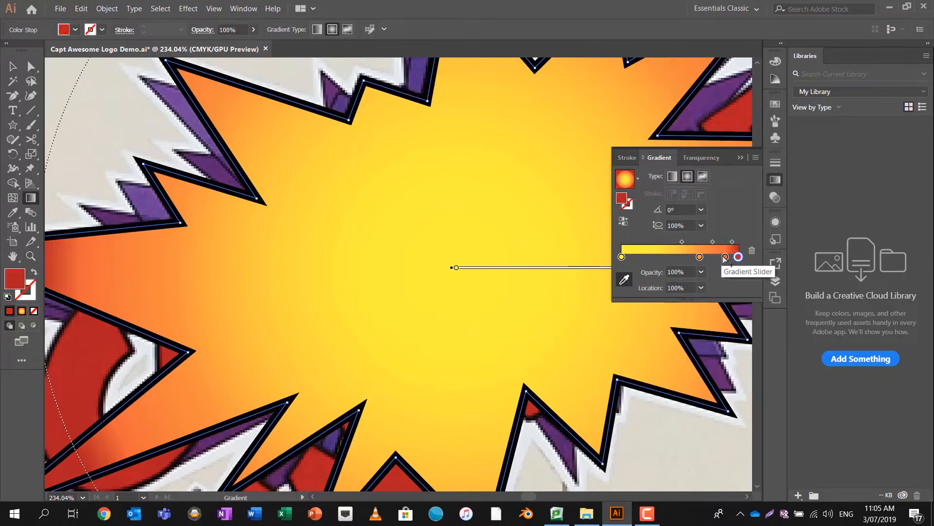
# Move the gradient's red-orange stop to the outer end, its orange stop to about 87%, and the yellow-to-orange midpoint to 87%
pyautogui.moveTo(726, 257)
pyautogui.mouseDown()
pyautogui.moveTo(732, 267)
pyautogui.moveTo(755, 253)
pyautogui.moveTo(706, 261)
pyautogui.moveTo(725, 261)
pyautogui.mouseUp()
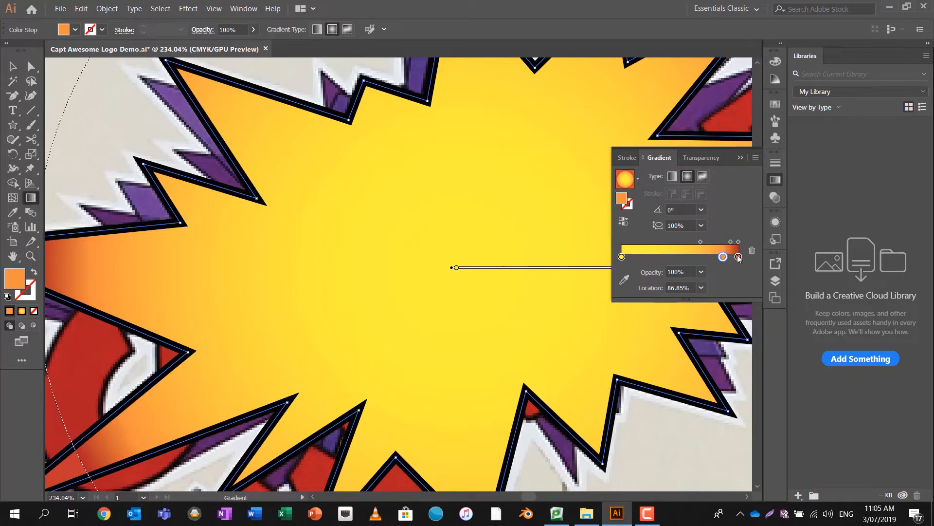
pyautogui.moveTo(699, 242); pyautogui.dragTo(713, 240)
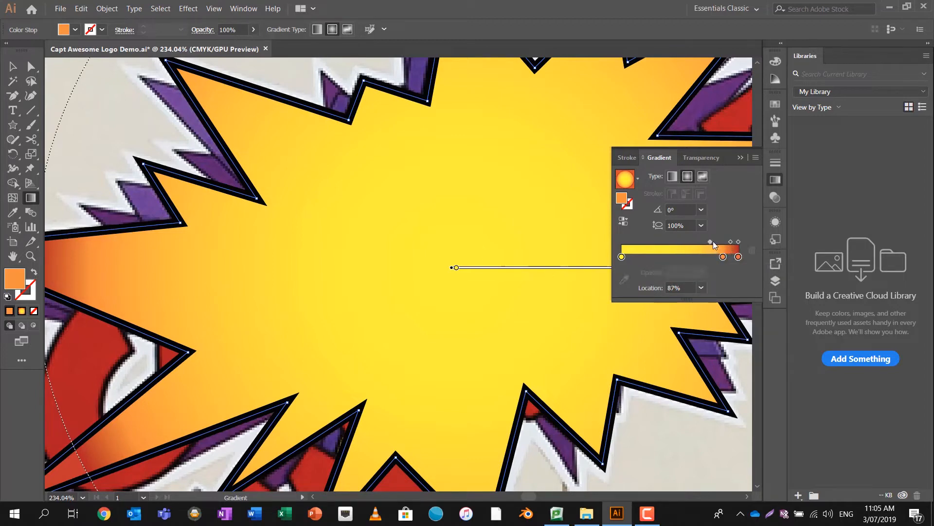
pyautogui.scroll(5, 451, 232)
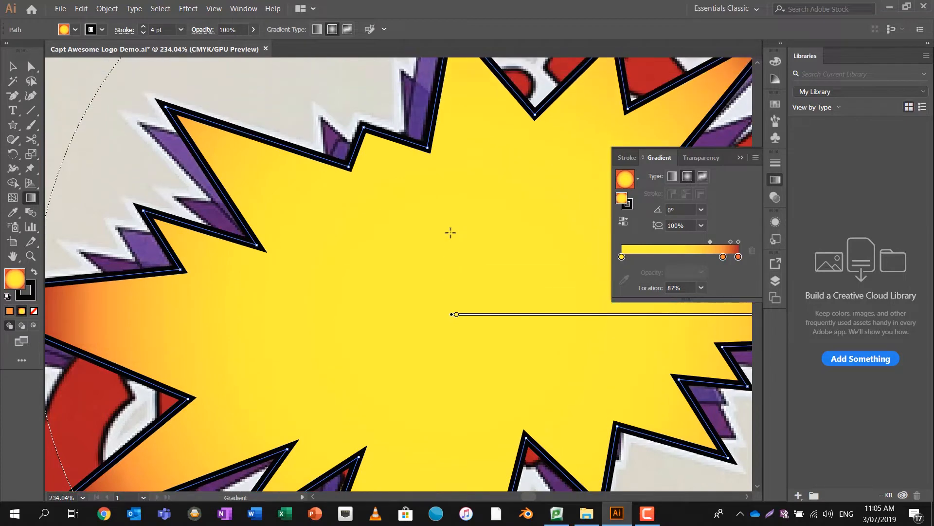
pyautogui.scroll(-4, 450, 232)
pyautogui.scroll(-1, 450, 232)
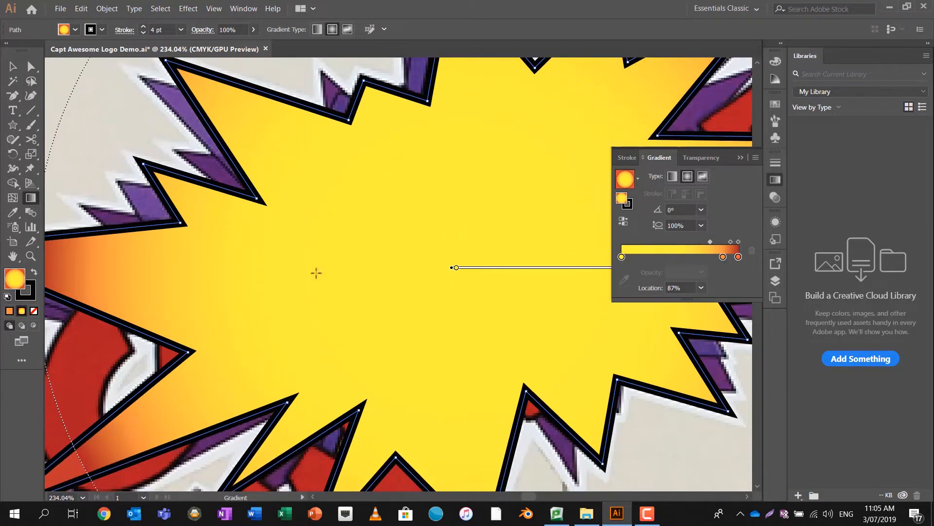
pyautogui.press('z')
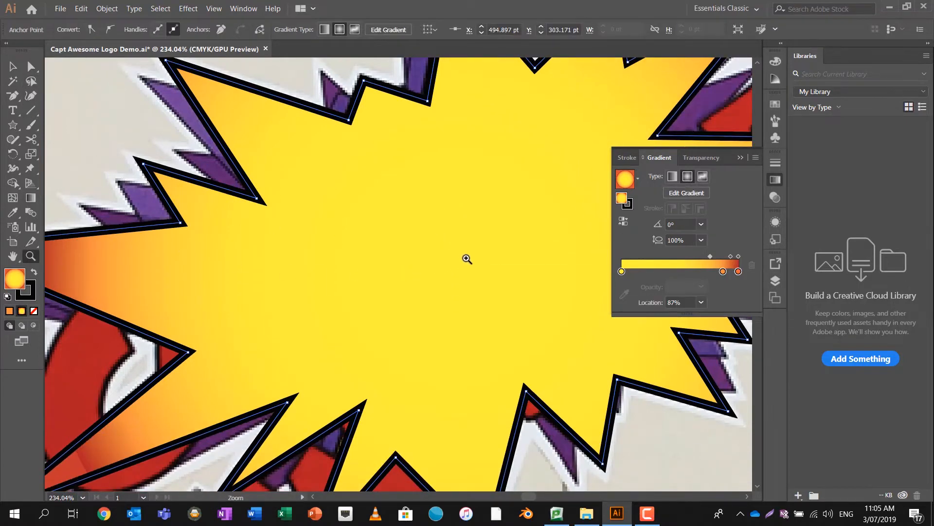
pyautogui.moveTo(468, 259); pyautogui.dragTo(343, 263)
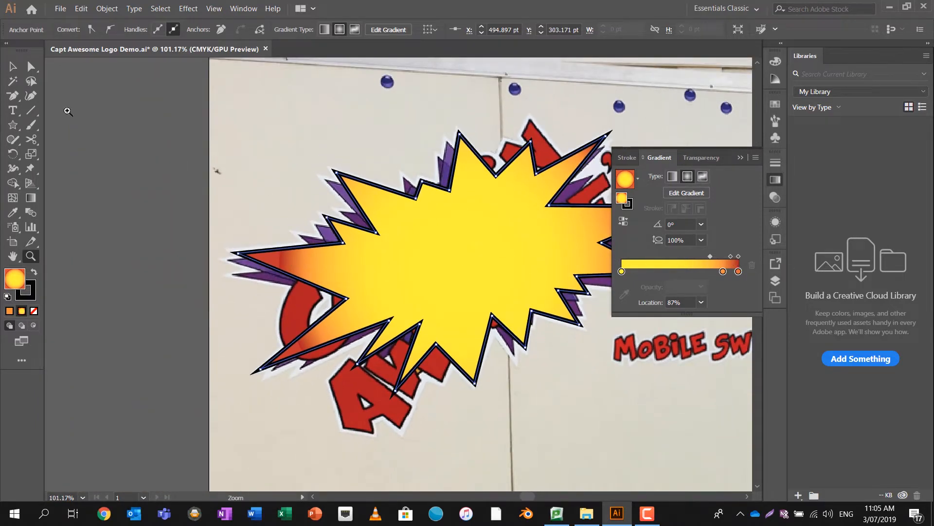
# Copy the whole gradient-filled burst to the clipboard
pyautogui.click(13, 66)
pyautogui.scroll(-1, 418, 219)
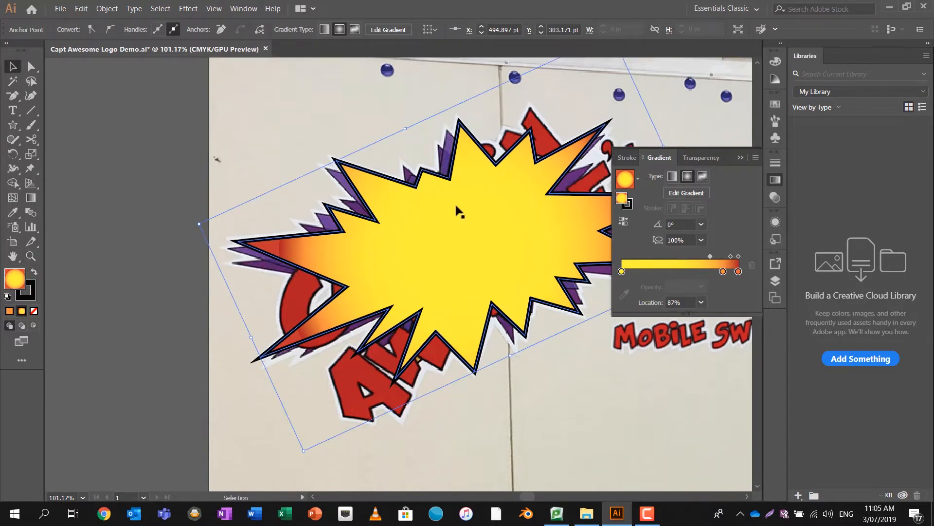
pyautogui.click(81, 8)
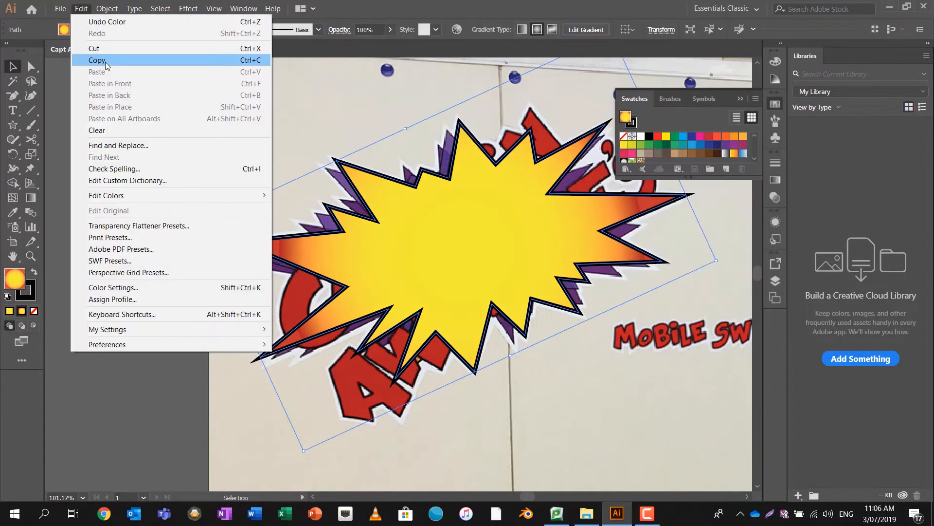
pyautogui.click(105, 60)
pyautogui.click(82, 9)
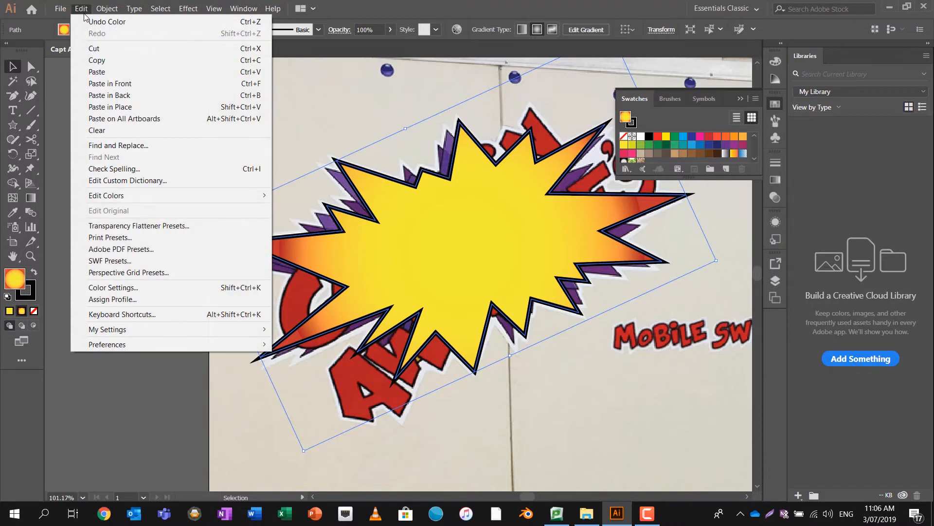
pyautogui.click(119, 71)
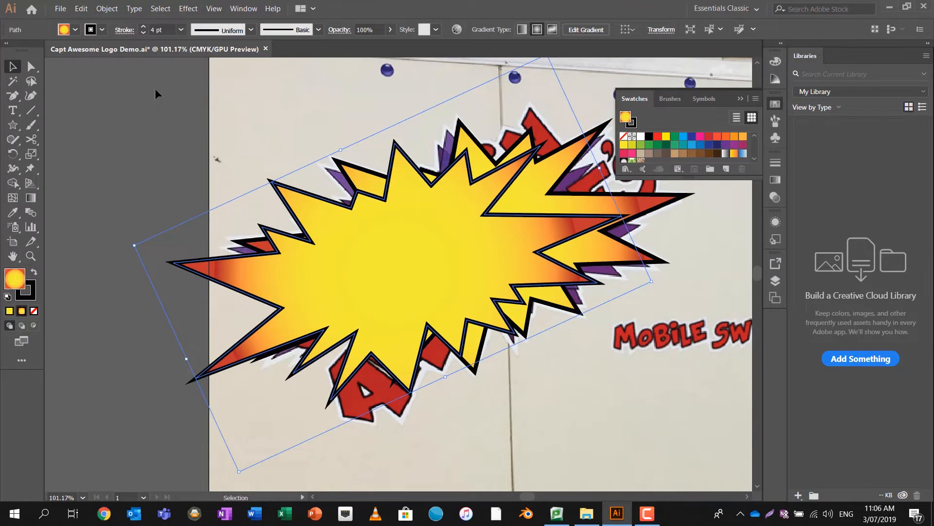
pyautogui.hotkey('ctrl', 'z')
# Paste the burst in place and rotate the copy about 4° counterclockwise
pyautogui.click(80, 9)
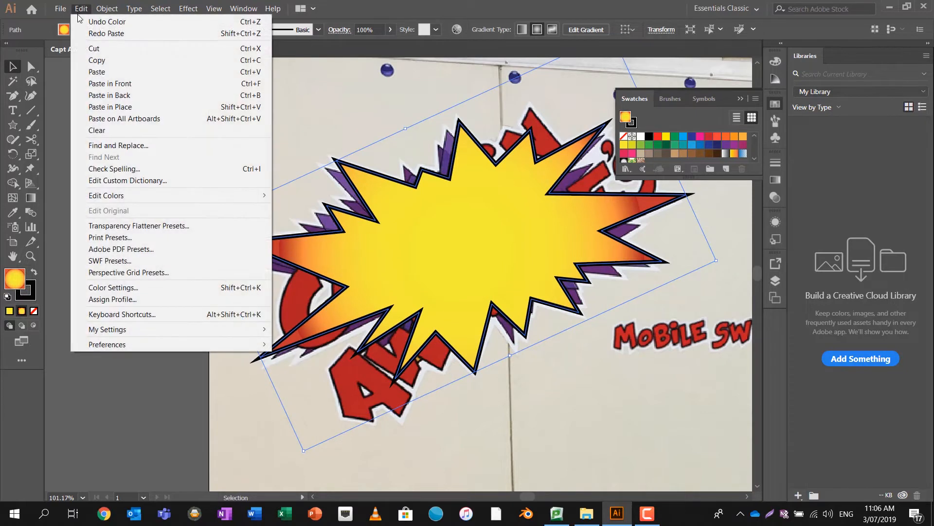
pyautogui.click(126, 107)
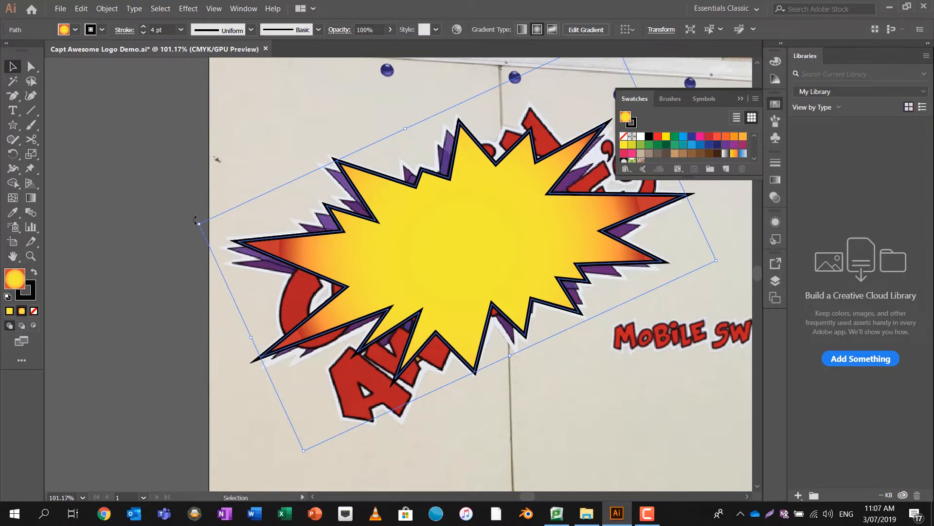
pyautogui.moveTo(196, 221); pyautogui.dragTo(188, 243)
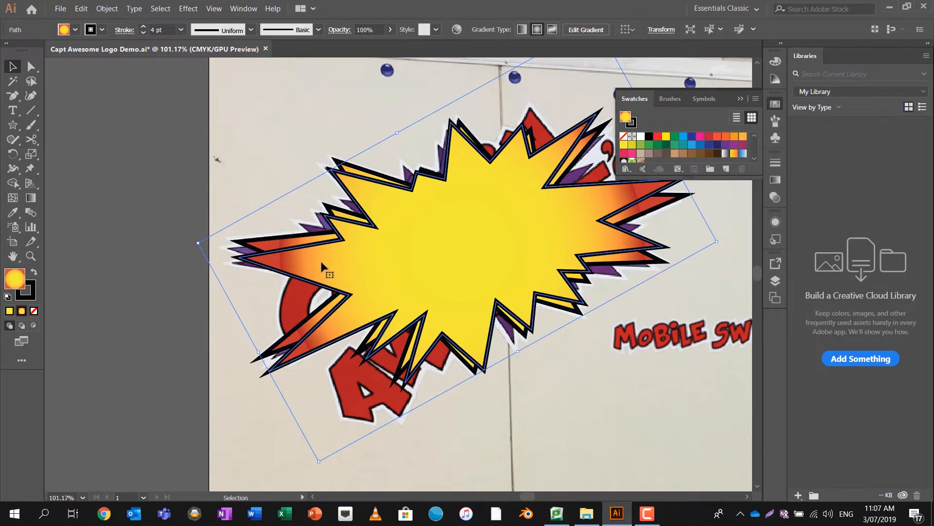
# Try to recolor the rotated burst copy with the white swatch and open its gradient settings
pyautogui.click(640, 135)
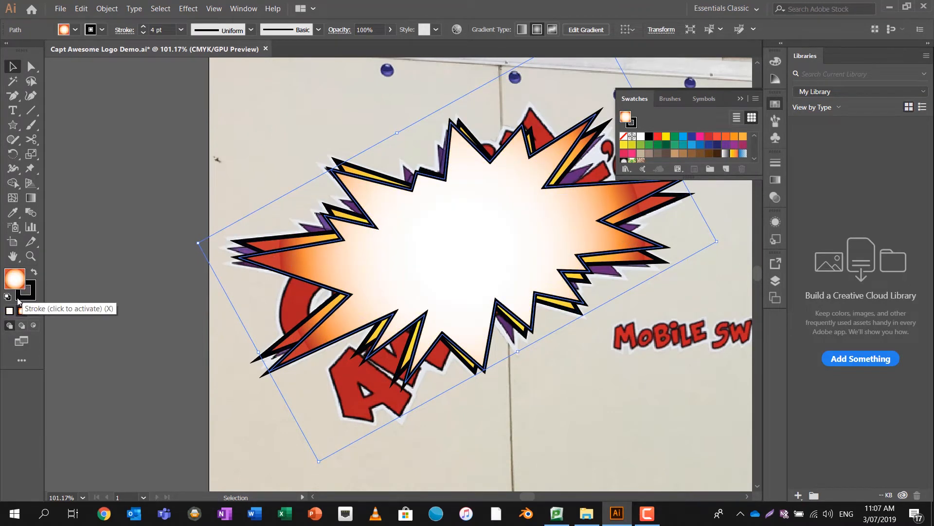
pyautogui.click(682, 102)
pyautogui.click(710, 98)
pyautogui.click(778, 179)
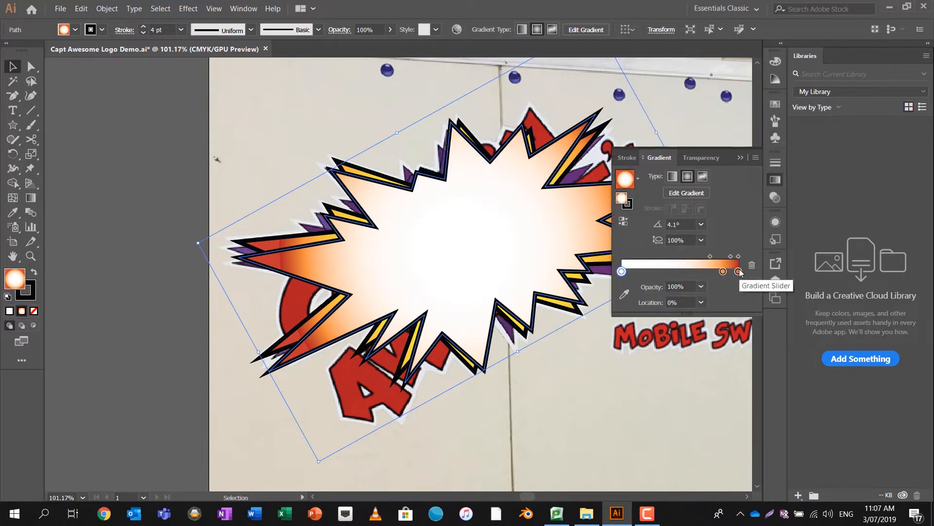
# Try recoloring the rotated copy's inner gradient stop magenta (e019d2) and delete the red-orange stop at the outer end
pyautogui.doubleClick(15, 280)
pyautogui.moveTo(371, 202); pyautogui.dragTo(427, 207)
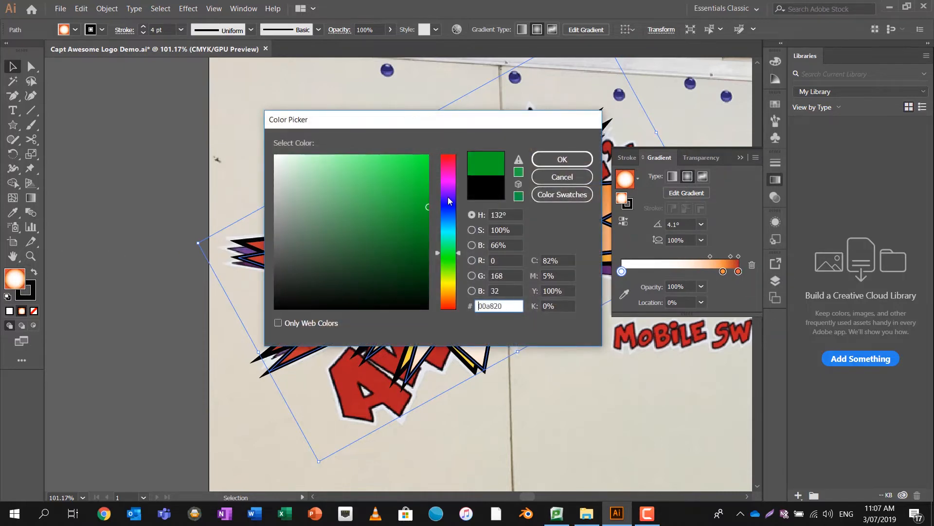
pyautogui.click(455, 180)
pyautogui.click(412, 174)
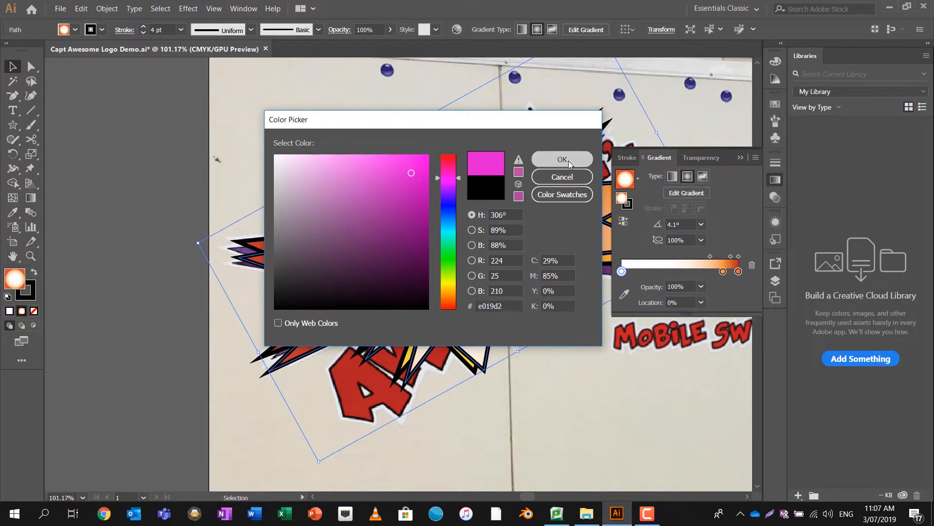
pyautogui.click(564, 160)
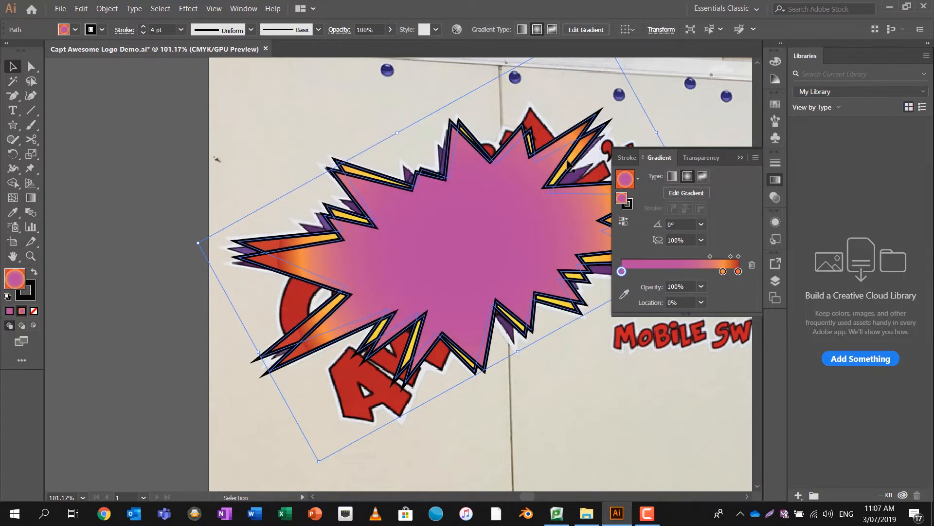
pyautogui.click(738, 271)
pyautogui.click(751, 265)
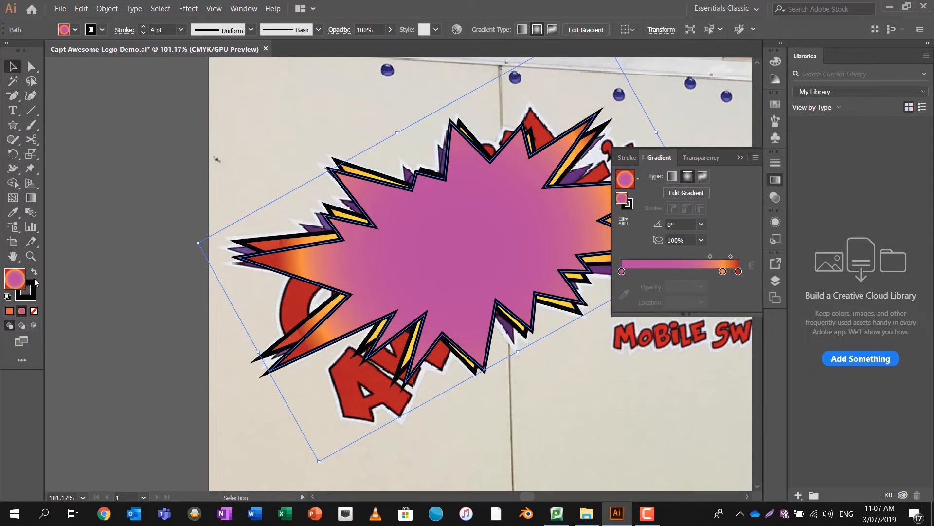
# Replace the rotated copy's gradient with a solid pink fill (ea3dd1)
pyautogui.click(9, 311)
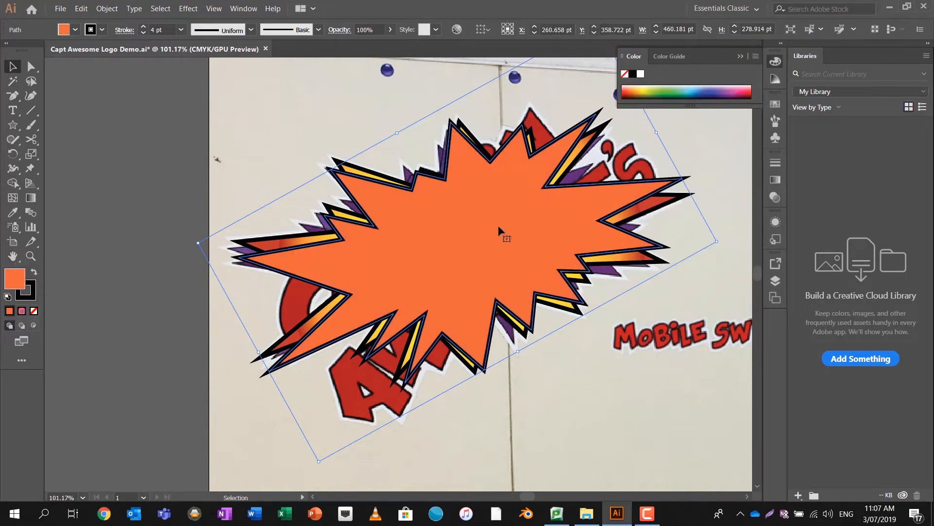
pyautogui.doubleClick(20, 272)
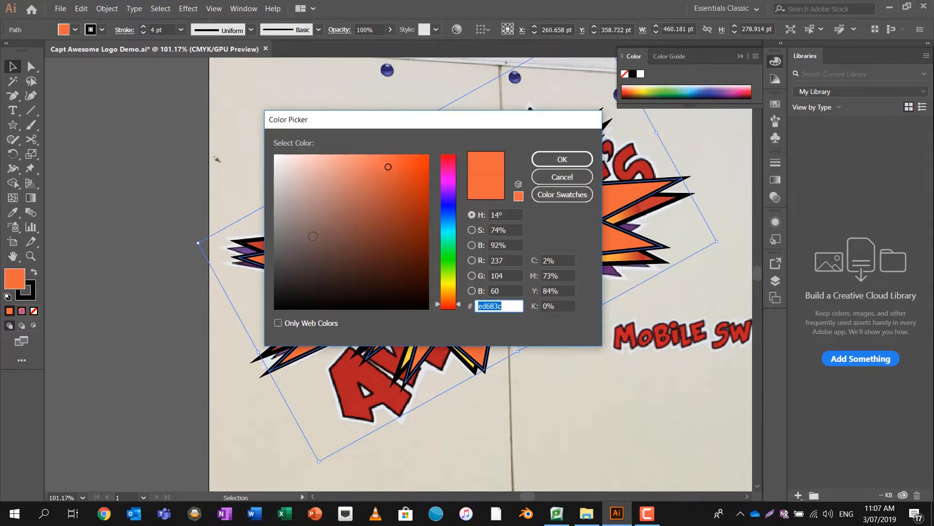
pyautogui.moveTo(442, 203); pyautogui.dragTo(448, 177)
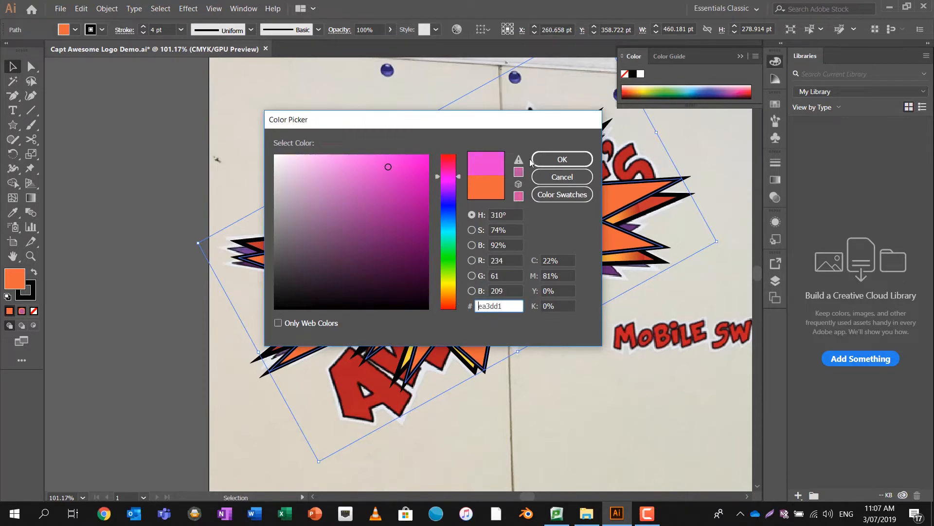
pyautogui.click(556, 160)
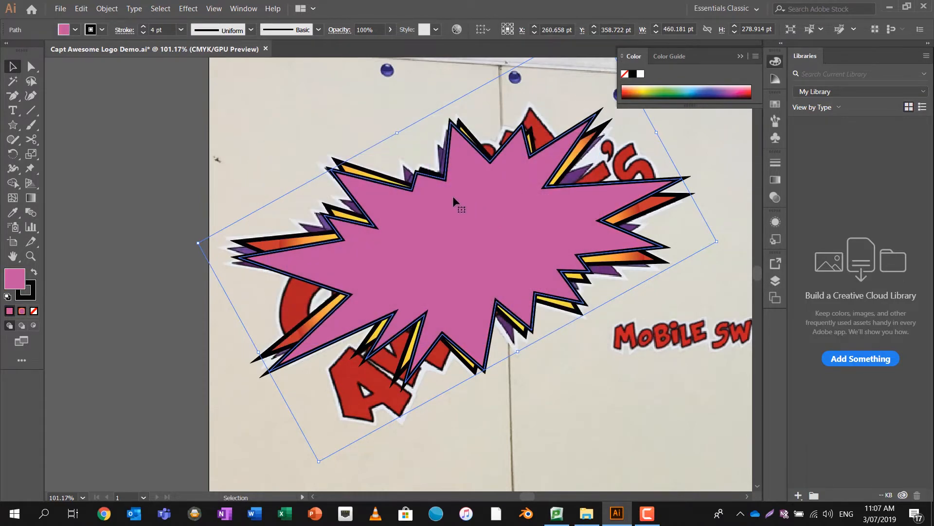
# Duplicate the pink burst in place and rotate the new copy slightly clockwise, partway back toward the gradient burst
pyautogui.click(82, 8)
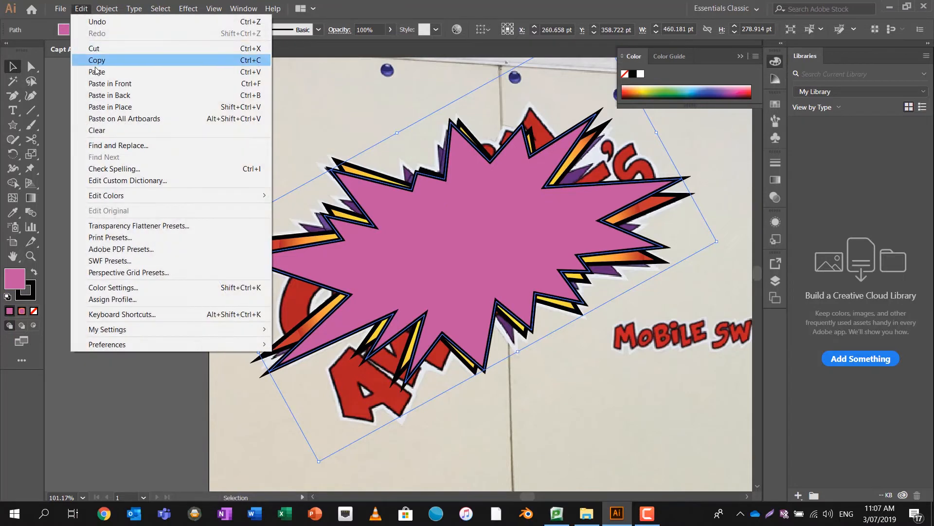
pyautogui.click(96, 60)
pyautogui.click(81, 9)
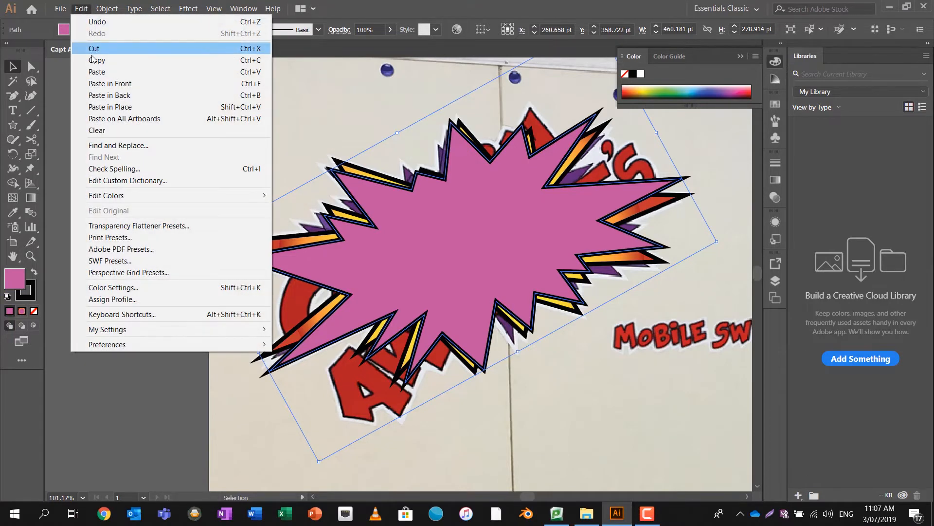
pyautogui.click(107, 107)
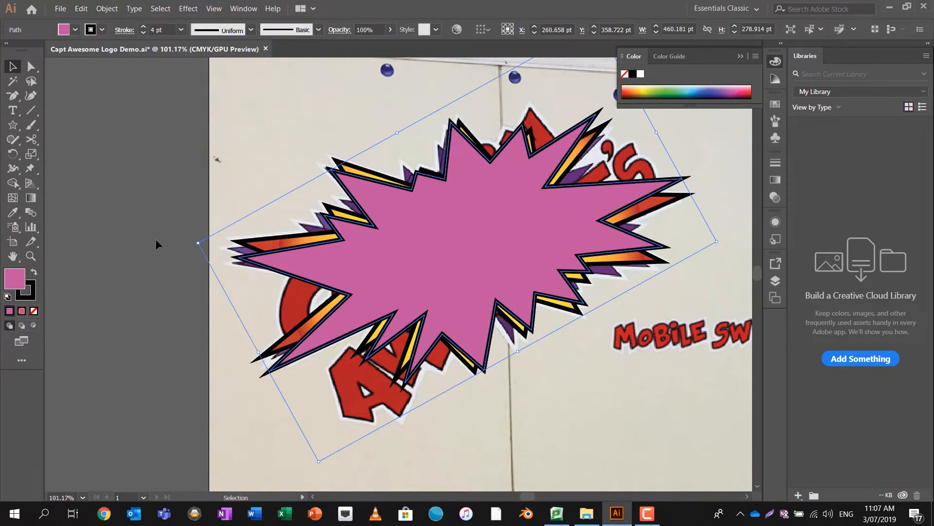
pyautogui.moveTo(194, 240); pyautogui.dragTo(195, 231)
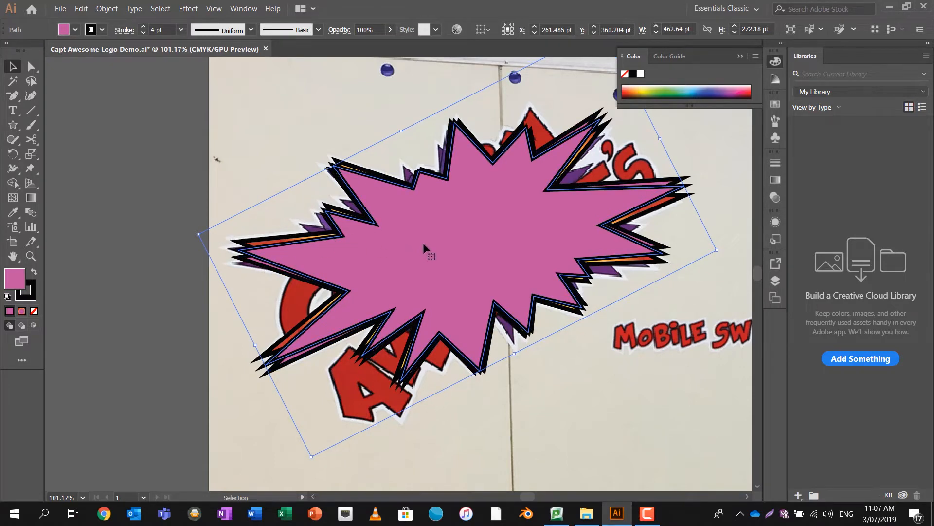
# Bring the yellow-orange gradient burst to the front, above both pink copies
pyautogui.click(603, 129)
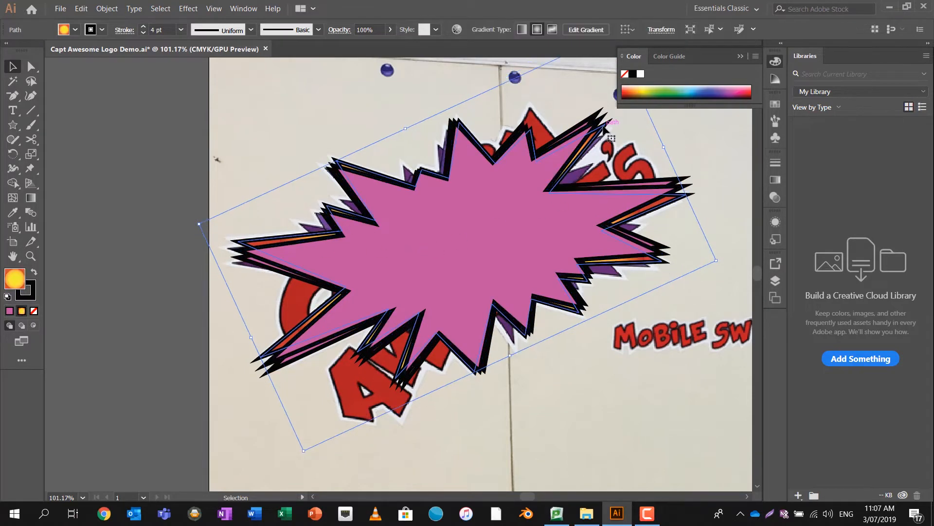
pyautogui.rightClick(604, 127)
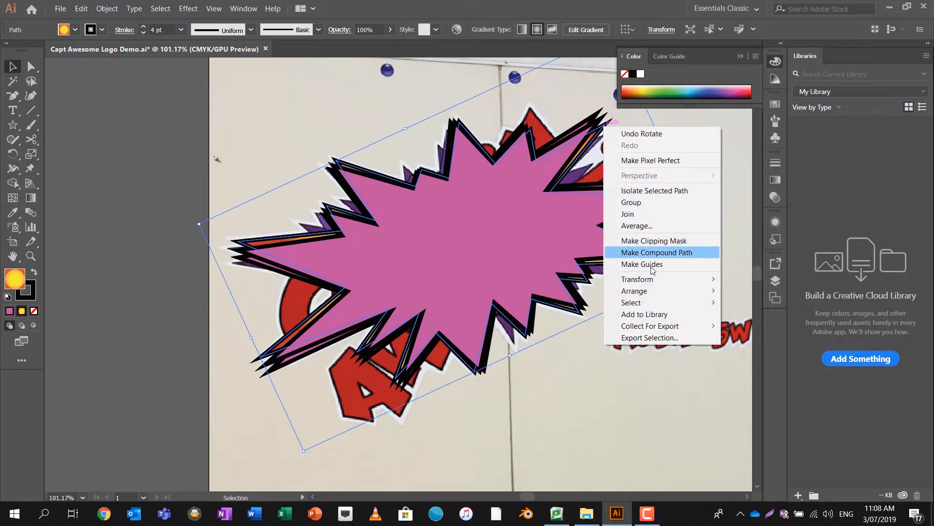
pyautogui.moveTo(656, 291)
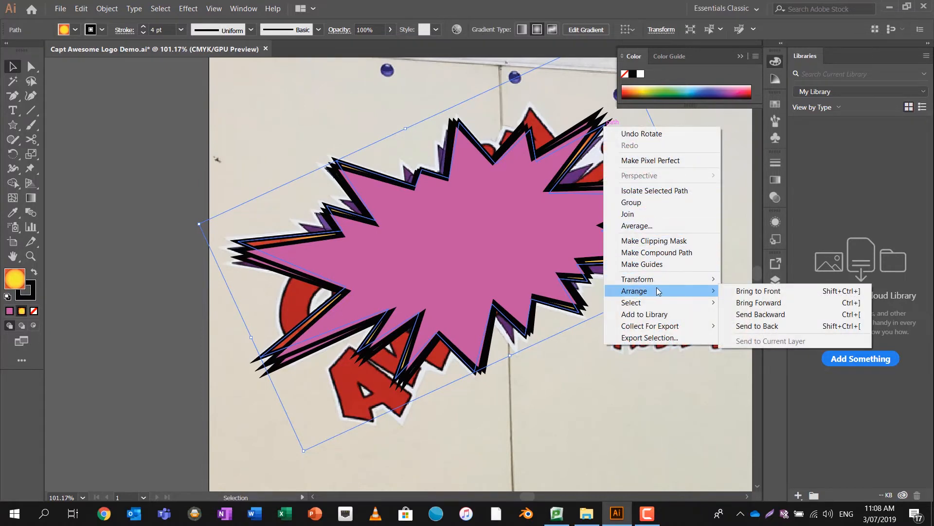
pyautogui.click(771, 291)
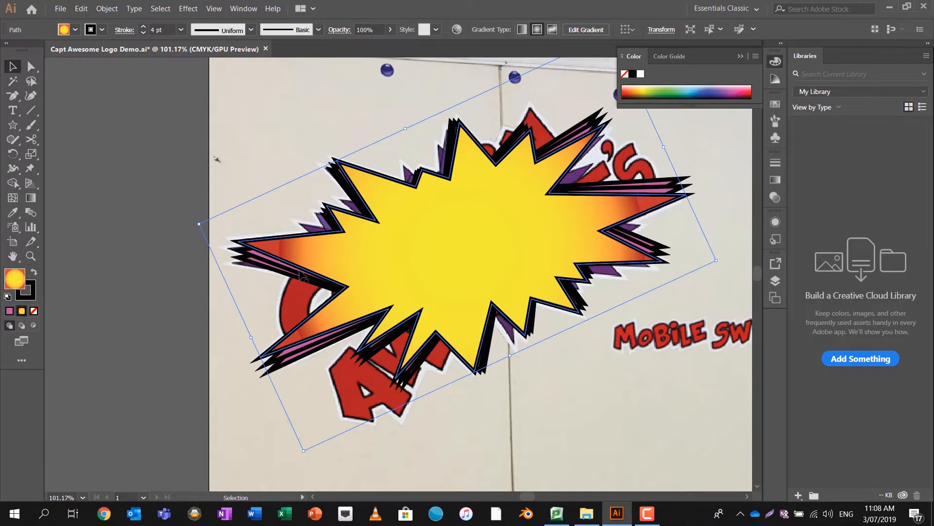
pyautogui.moveTo(239, 256); pyautogui.dragTo(240, 244)
# Set the gradient burst's outline weight to 2 pt
pyautogui.click(776, 164)
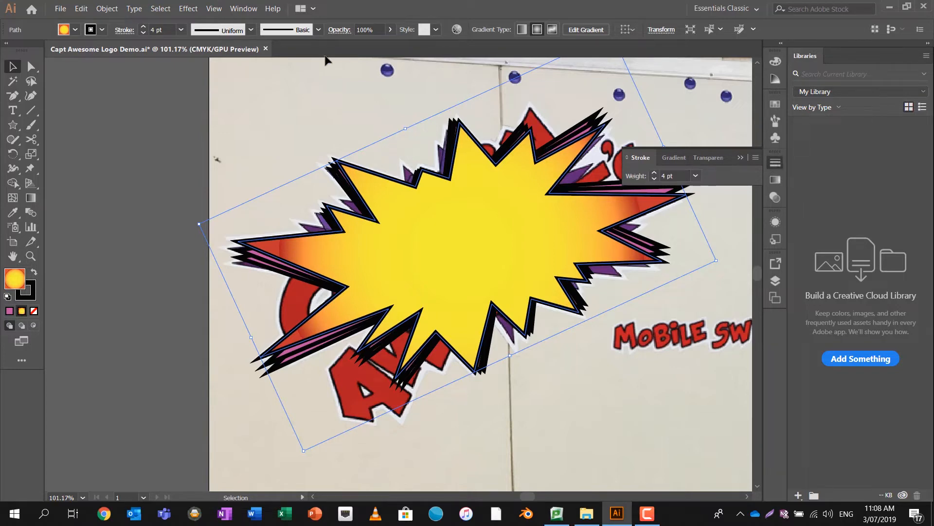
pyautogui.click(144, 33)
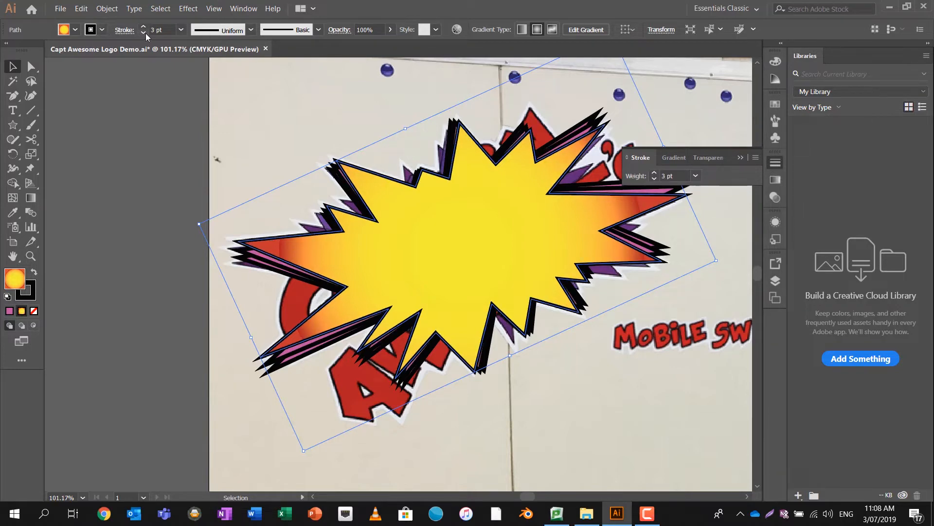
pyautogui.click(144, 33)
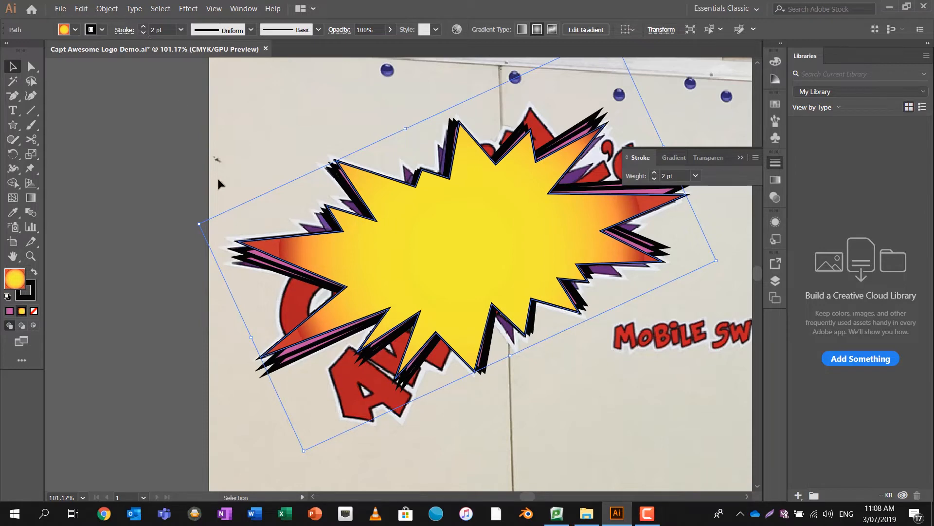
# Reduce the outline weight of the middle pink burst to 1 pt
pyautogui.click(246, 252)
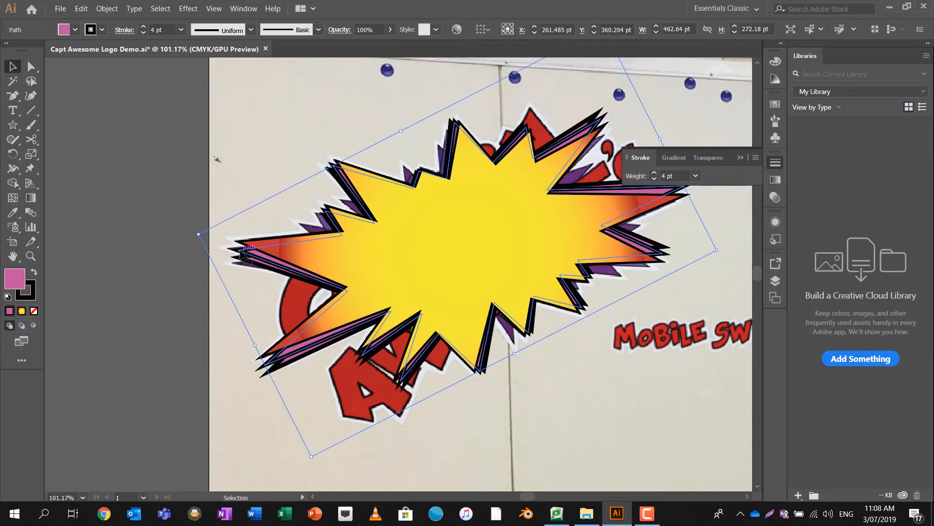
pyautogui.click(143, 34)
pyautogui.click(143, 33)
pyautogui.click(143, 33)
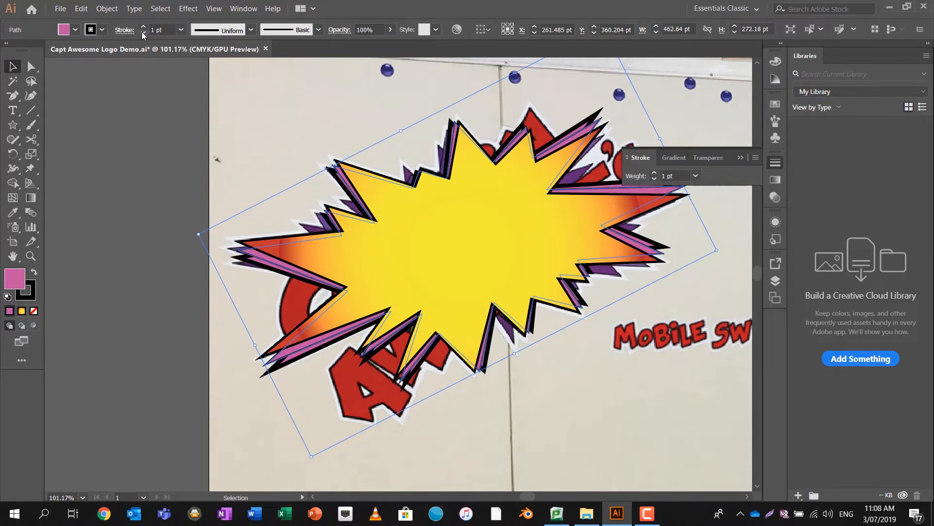
# Reduce the outline weight of the rearmost pink burst to 2 pt
pyautogui.click(254, 263)
pyautogui.click(254, 263)
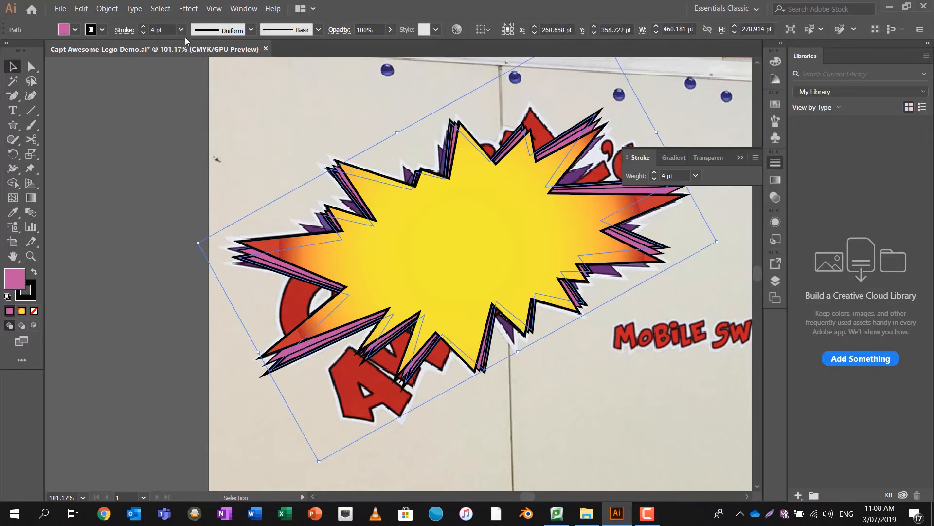
pyautogui.click(144, 34)
pyautogui.click(144, 33)
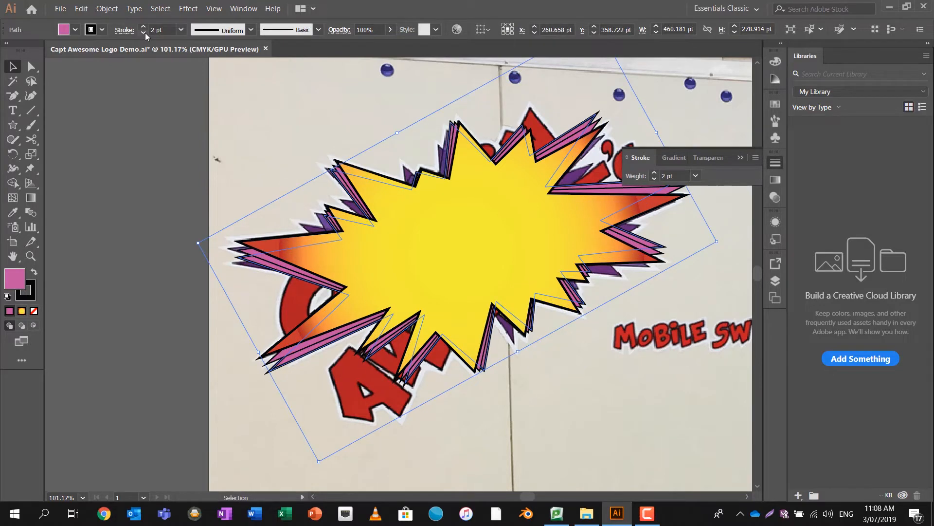
# Recolor the rearmost burst with a darker purple fill (99348f) and deselect it
pyautogui.doubleClick(20, 281)
pyautogui.moveTo(392, 196); pyautogui.dragTo(376, 216)
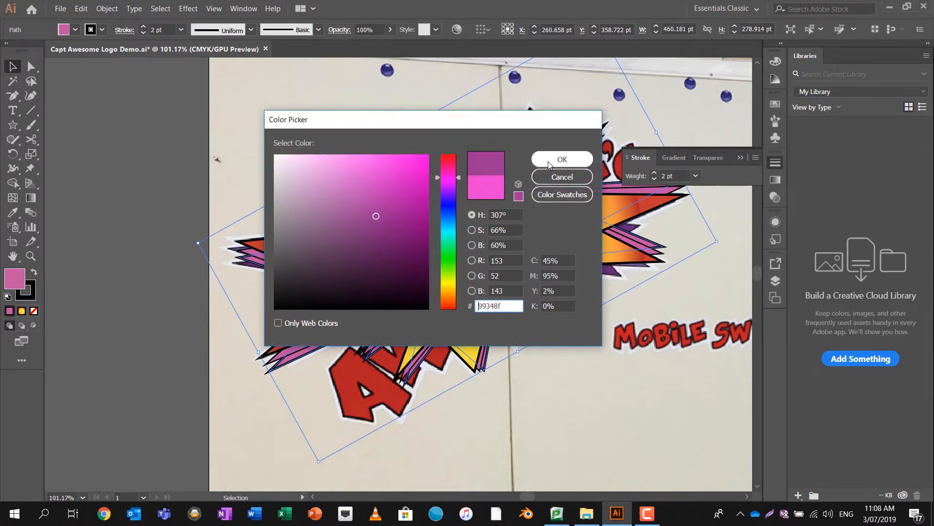
pyautogui.click(549, 162)
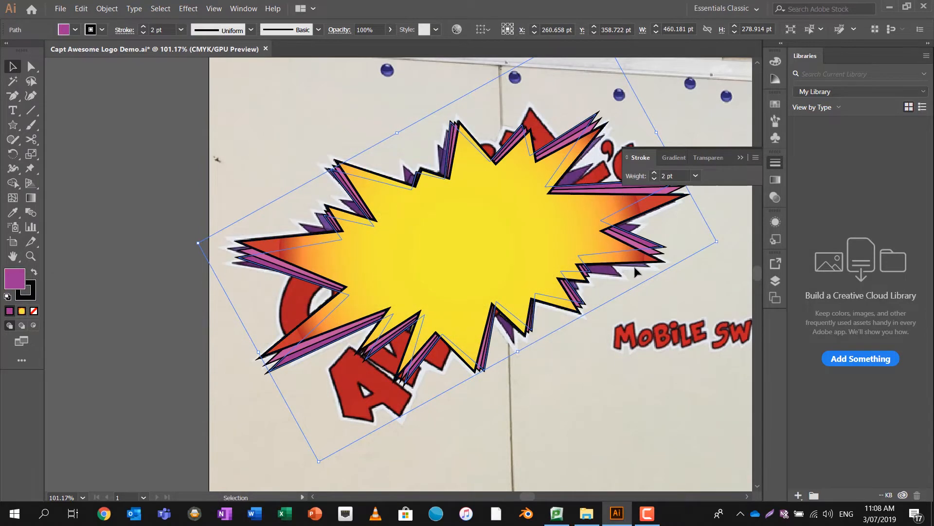
pyautogui.click(251, 382)
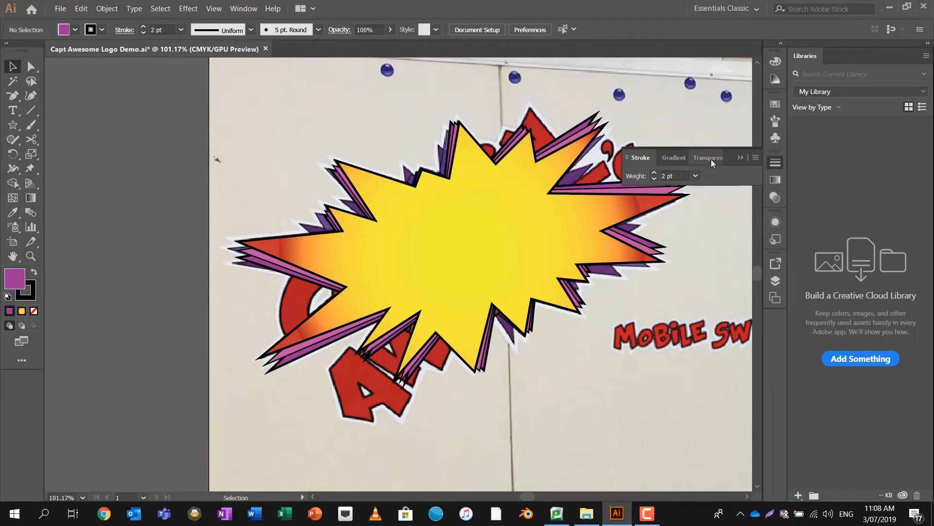
pyautogui.click(742, 155)
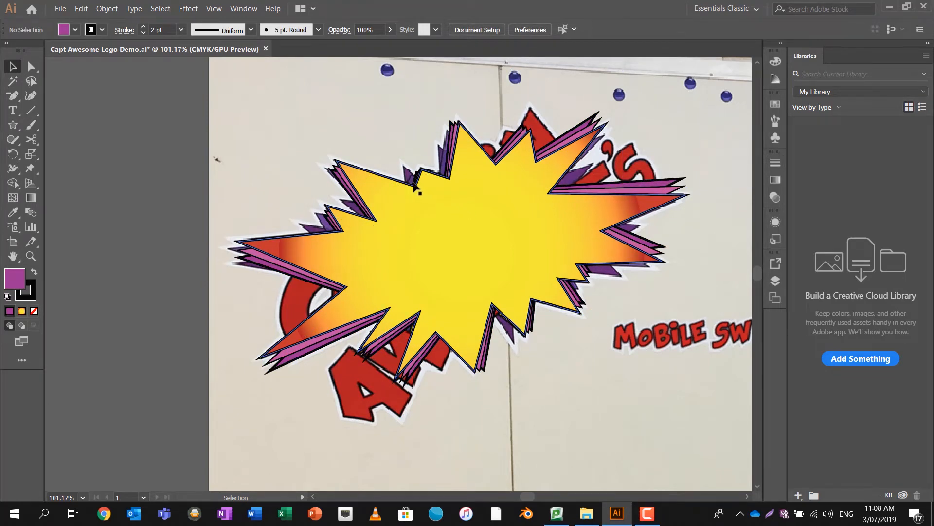
pyautogui.moveTo(413, 186); pyautogui.dragTo(332, 171)
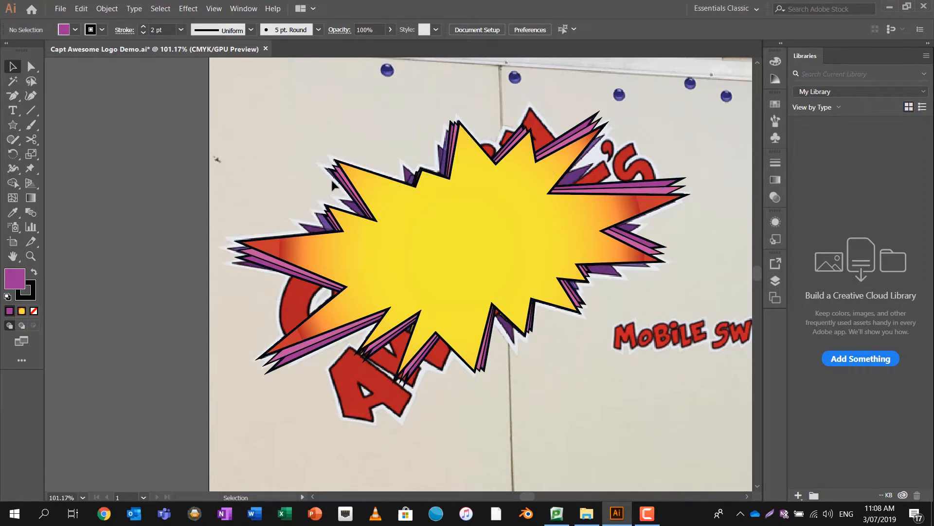
# Show the document's layers and add a new layer named Text above the existing one
pyautogui.click(776, 281)
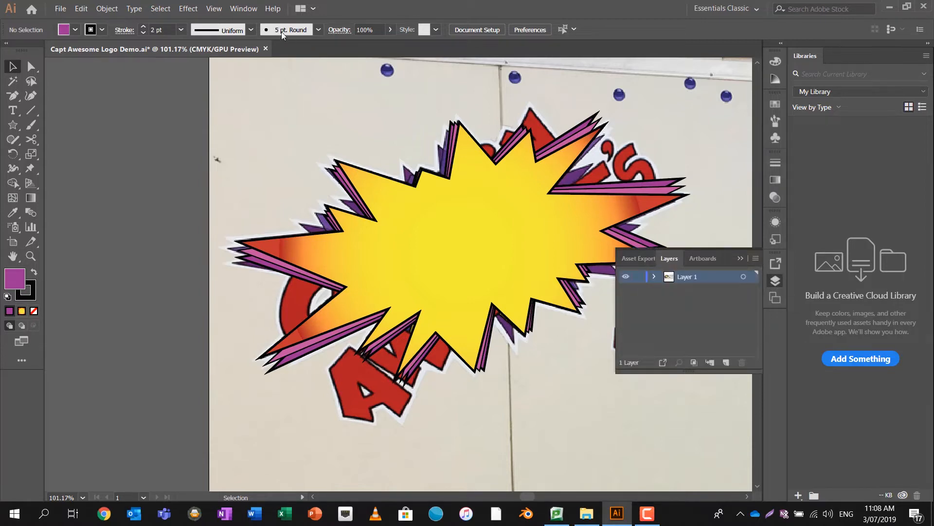
pyautogui.click(244, 9)
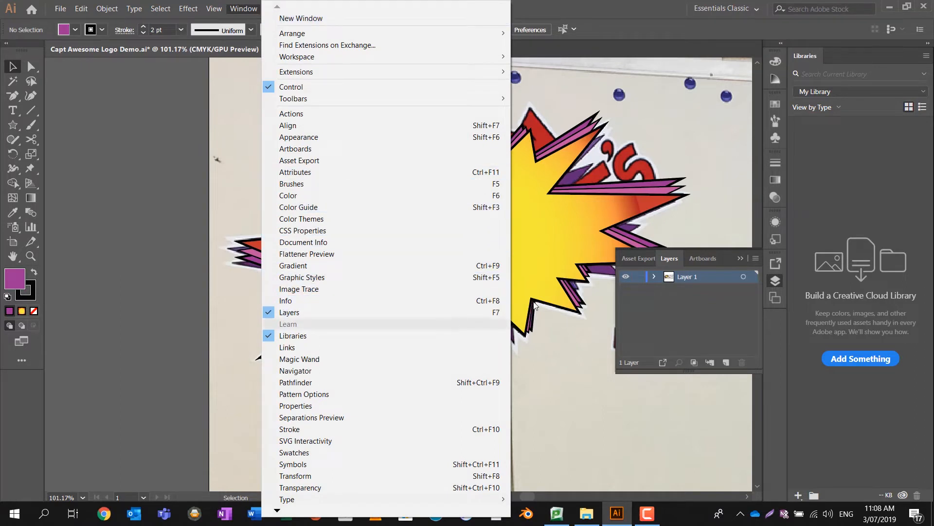
pyautogui.click(723, 331)
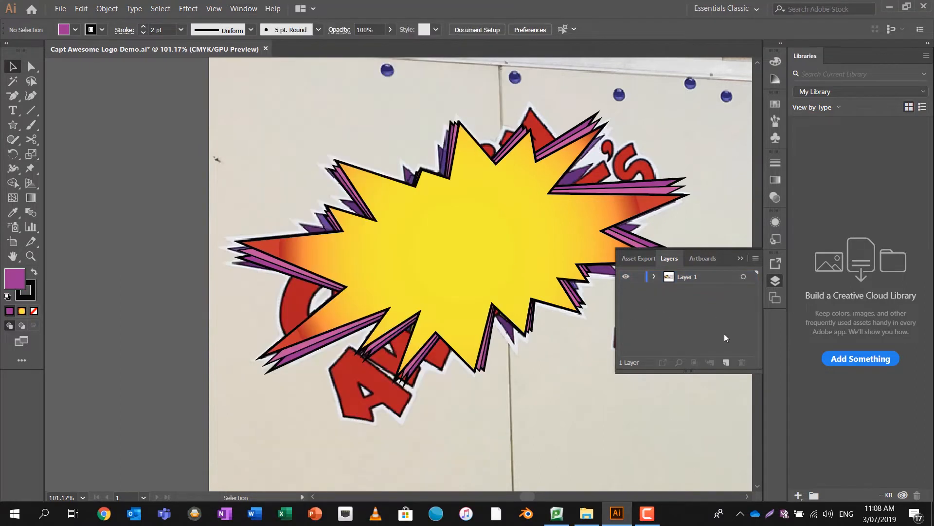
pyautogui.click(725, 363)
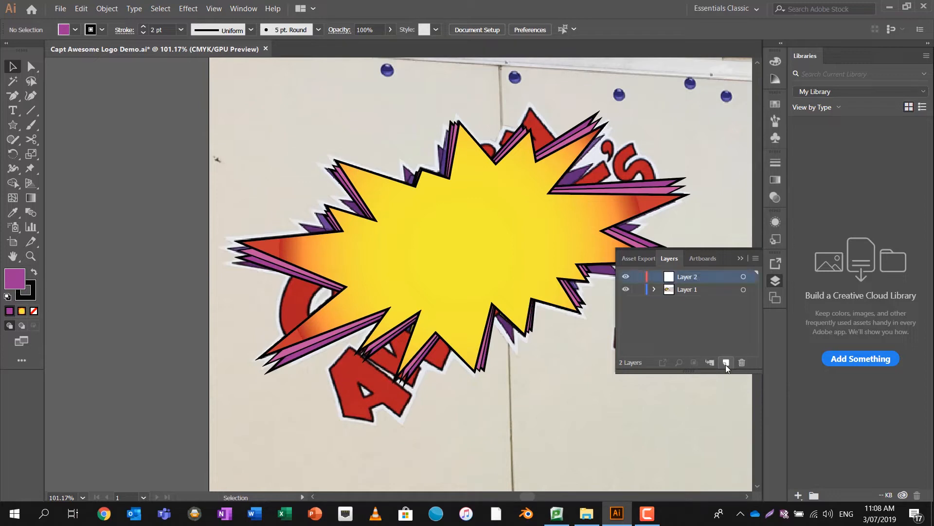
pyautogui.doubleClick(685, 276)
pyautogui.write('TE')
pyautogui.write('x')
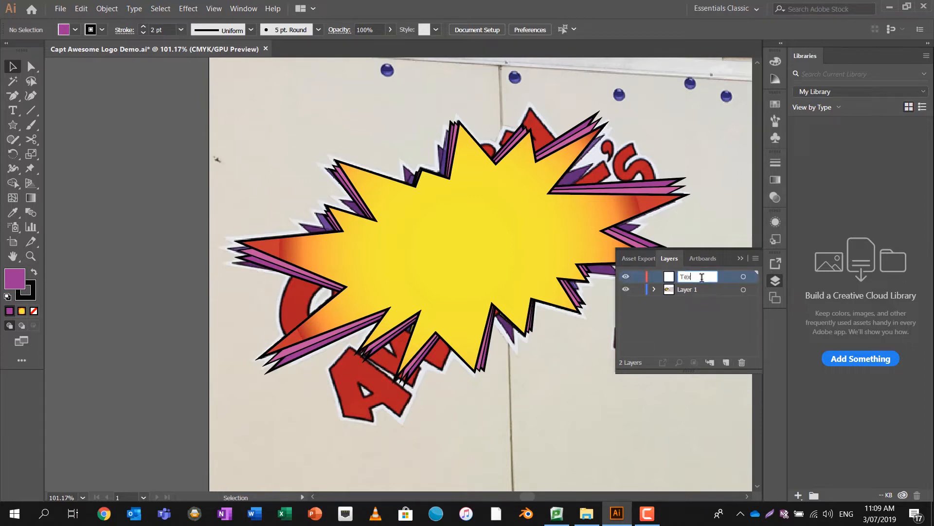
pyautogui.write('t')
pyautogui.press('Return')
# Rename Layer 1 as Star Background
pyautogui.doubleClick(687, 290)
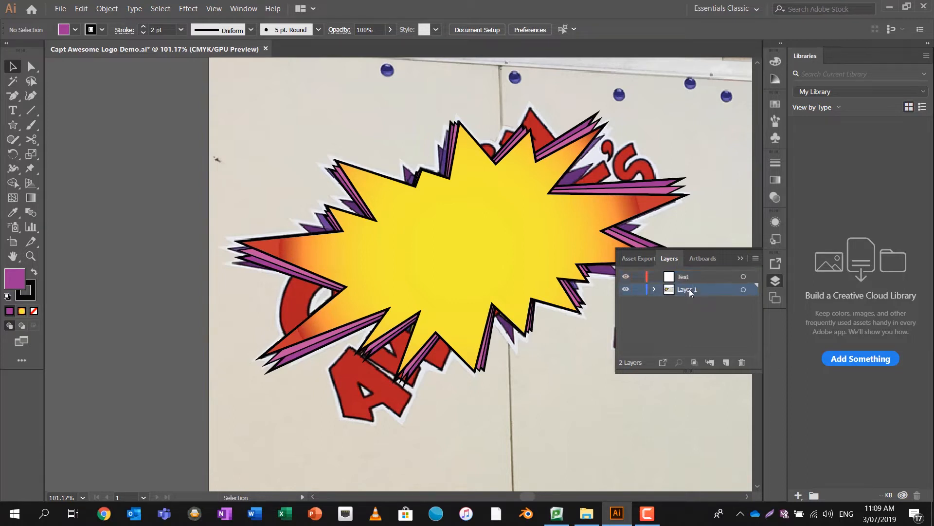
pyautogui.write('Star Back')
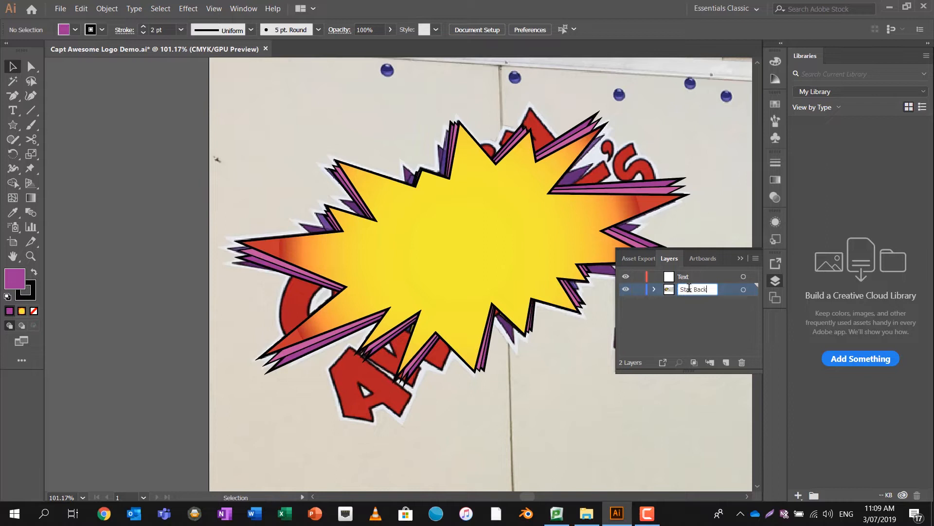
pyautogui.write('ground')
pyautogui.press('Return')
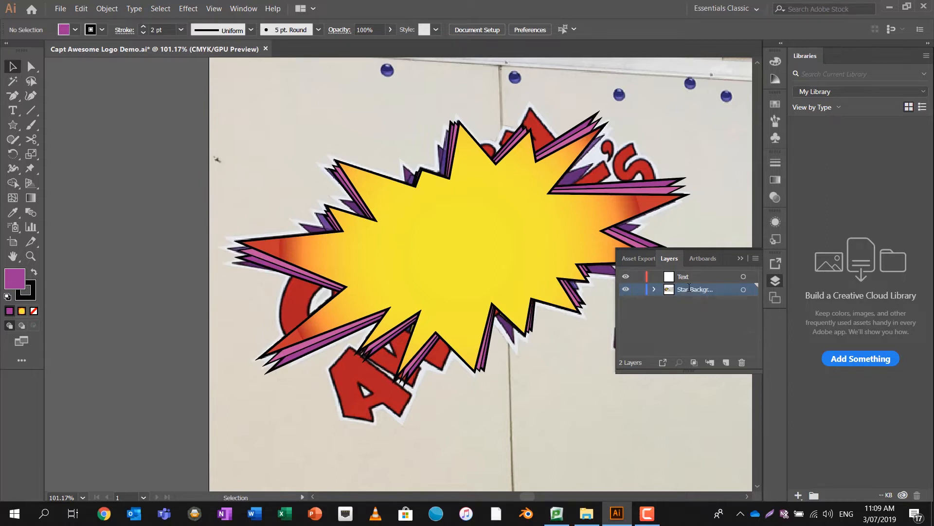
# Make the Text layer active and place a line of placeholder point text beside the burst, across the artboard's left edge
pyautogui.click(657, 314)
pyautogui.click(687, 277)
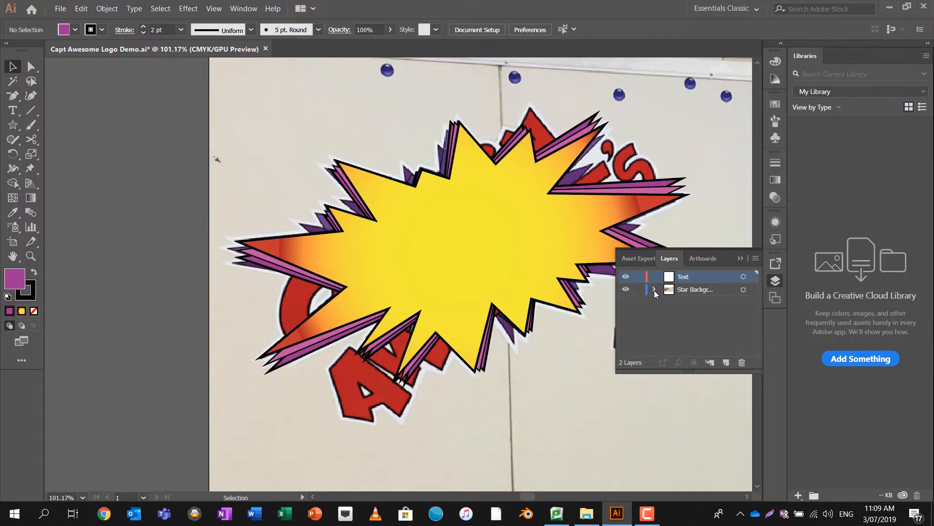
pyautogui.click(388, 189)
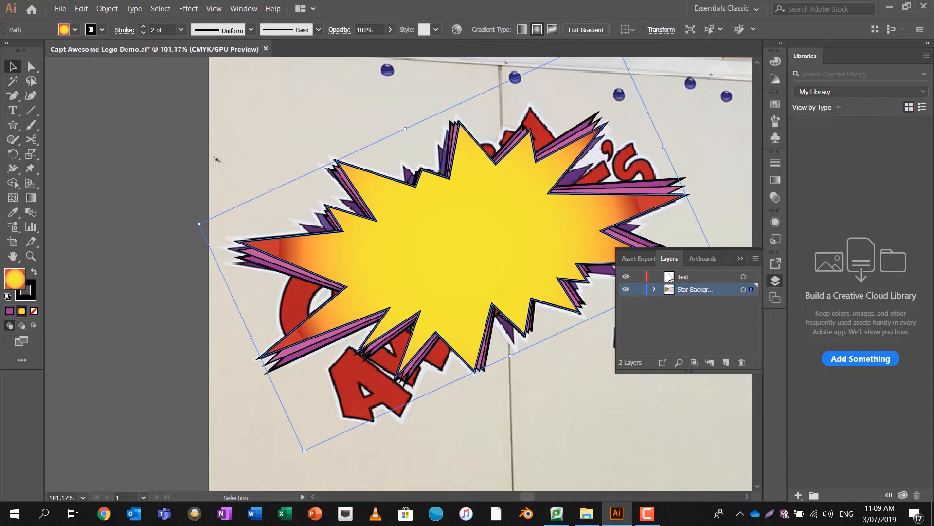
pyautogui.click(688, 276)
pyautogui.click(144, 153)
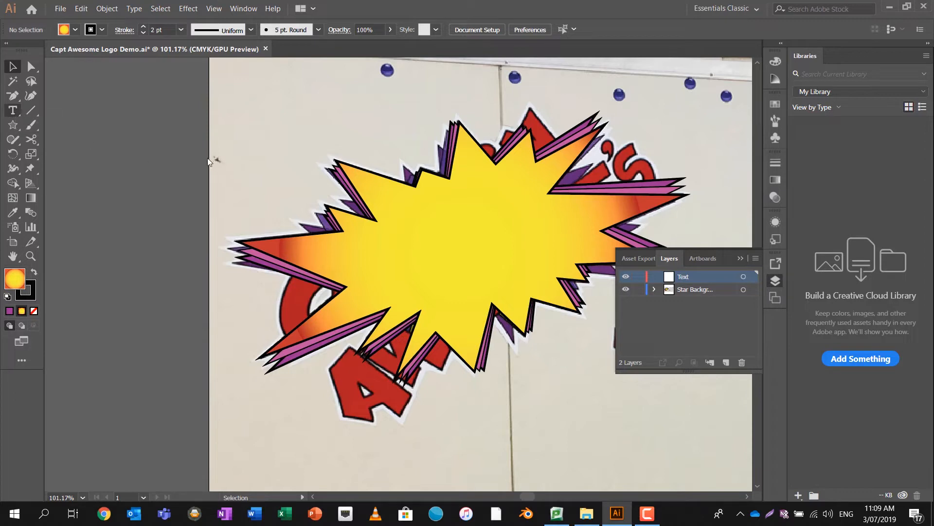
pyautogui.press('t')
pyautogui.click(171, 161)
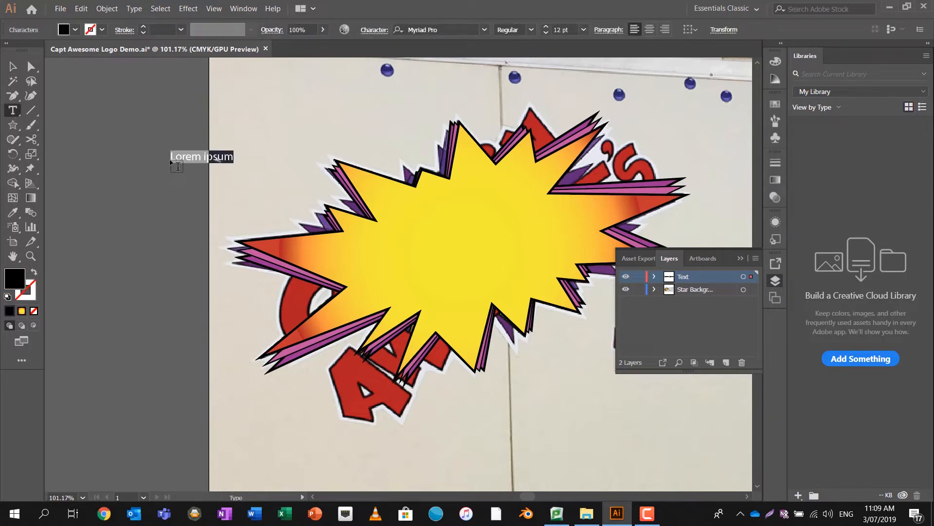
# Draw an area text box below the placeholder line and delete it
pyautogui.moveTo(109, 194); pyautogui.dragTo(238, 261)
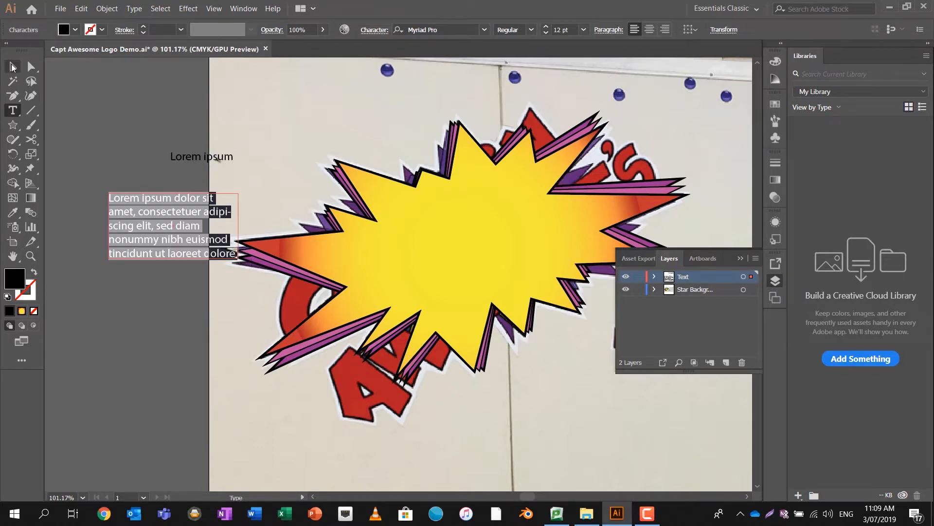
pyautogui.click(12, 67)
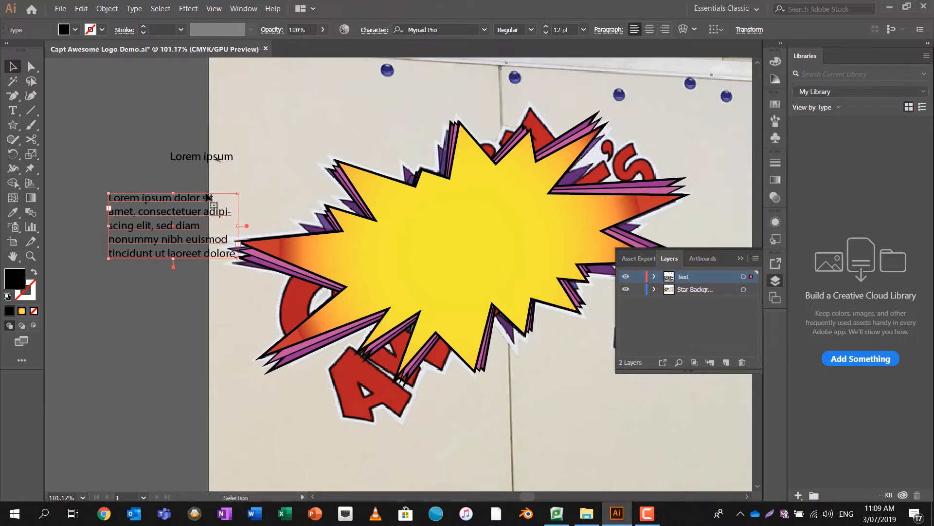
pyautogui.press('Delete')
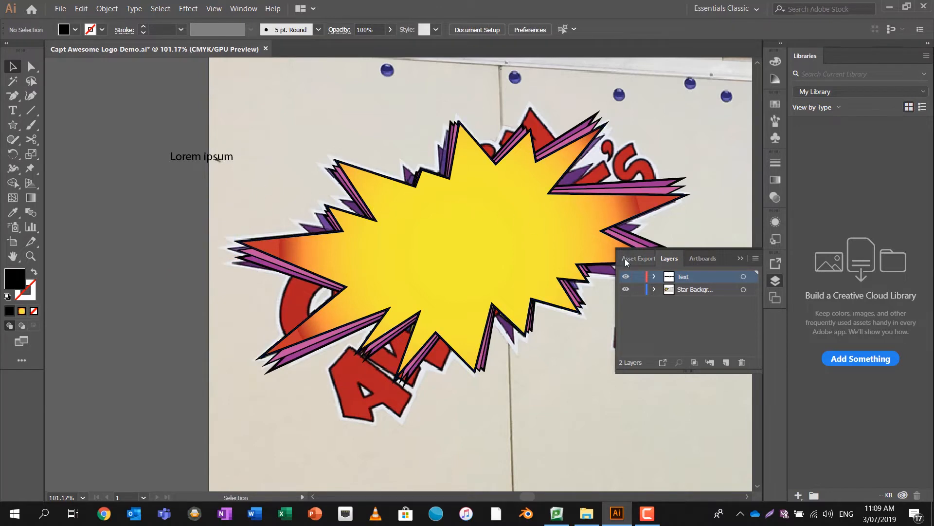
# Add a new layer named Reference Picture at the top of the layer stack
pyautogui.click(625, 290)
pyautogui.click(625, 290)
pyautogui.click(726, 362)
pyautogui.doubleClick(686, 277)
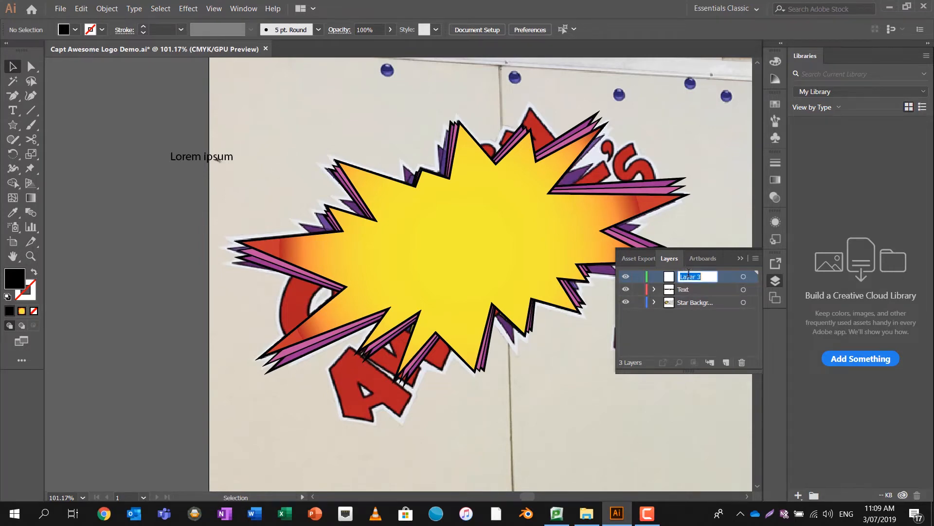
pyautogui.write('Re')
pyautogui.write('ference Picture')
pyautogui.press('Return')
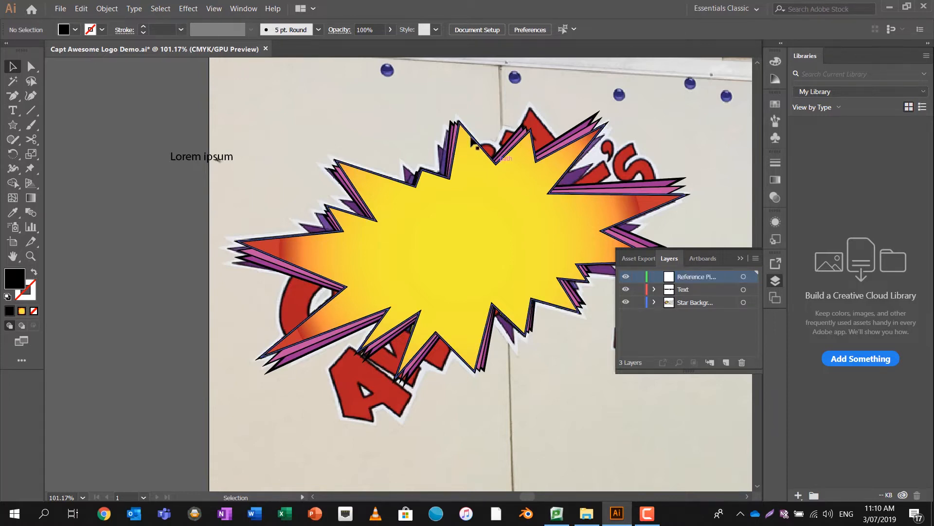
# Unlock all objects and transfer the reference image from the Star Background layer to the Reference Picture layer
pyautogui.click(689, 303)
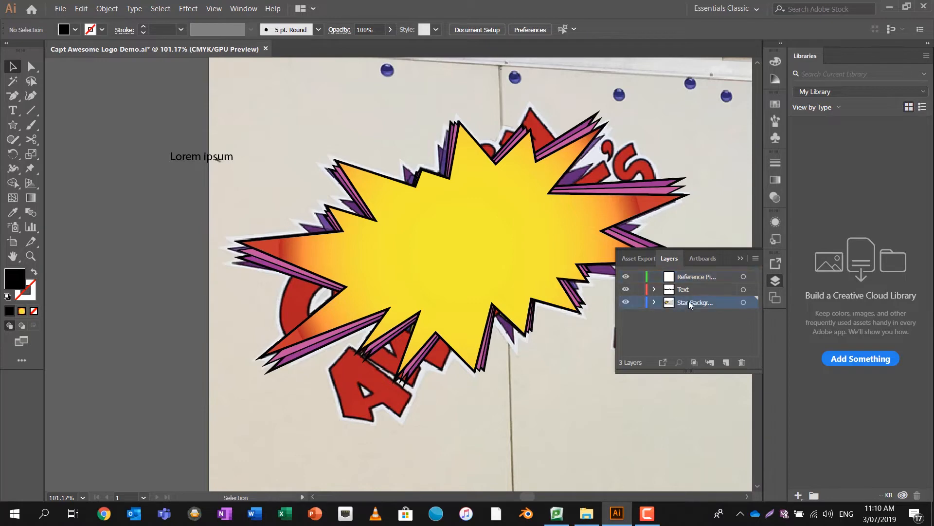
pyautogui.click(107, 9)
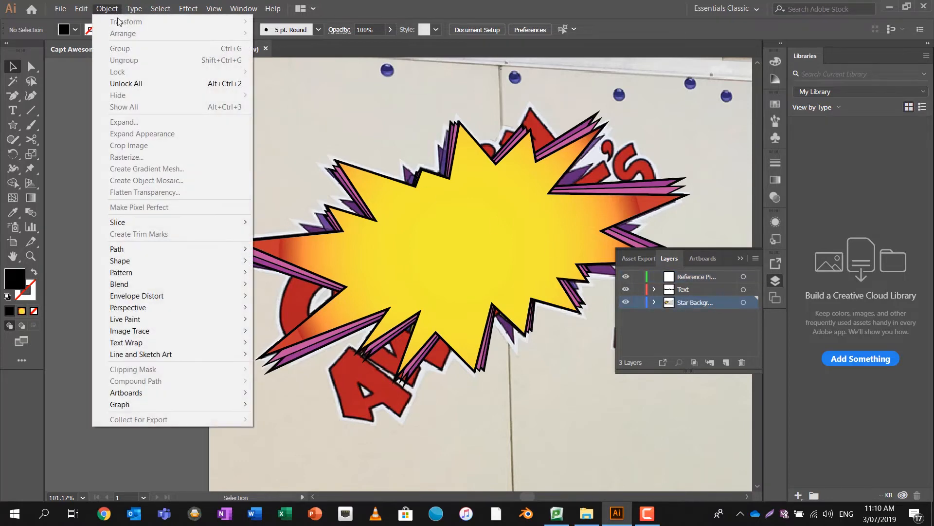
pyautogui.click(122, 85)
pyautogui.click(138, 131)
pyautogui.click(269, 104)
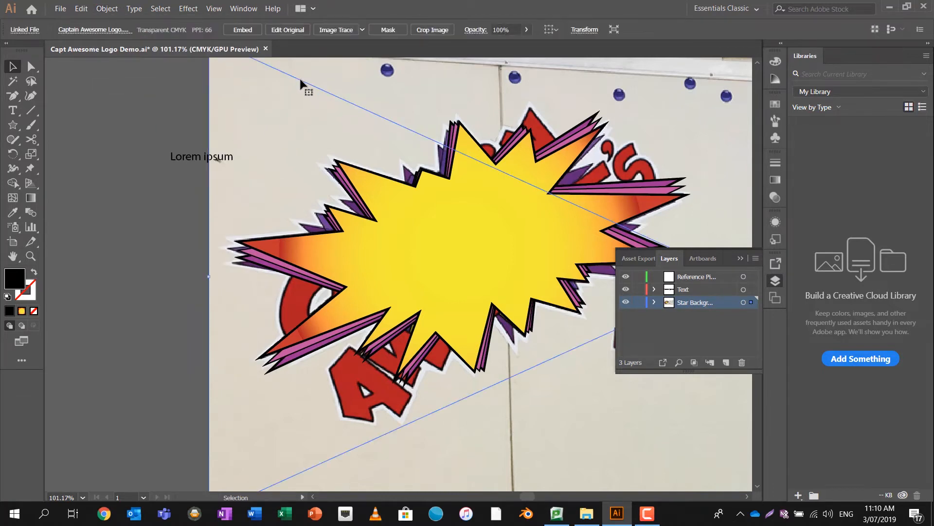
pyautogui.press('a')
pyautogui.press('Delete')
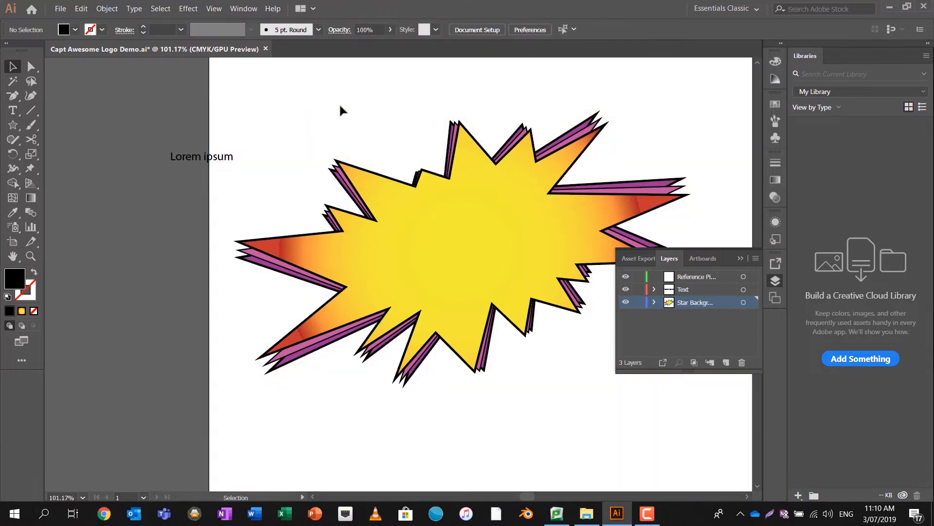
pyautogui.click(694, 276)
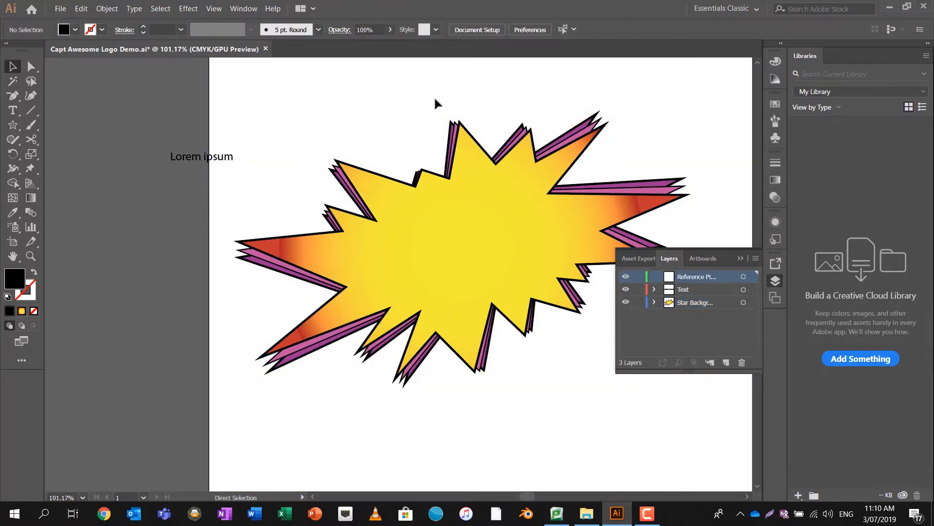
pyautogui.hotkey('ctrl', 'z')
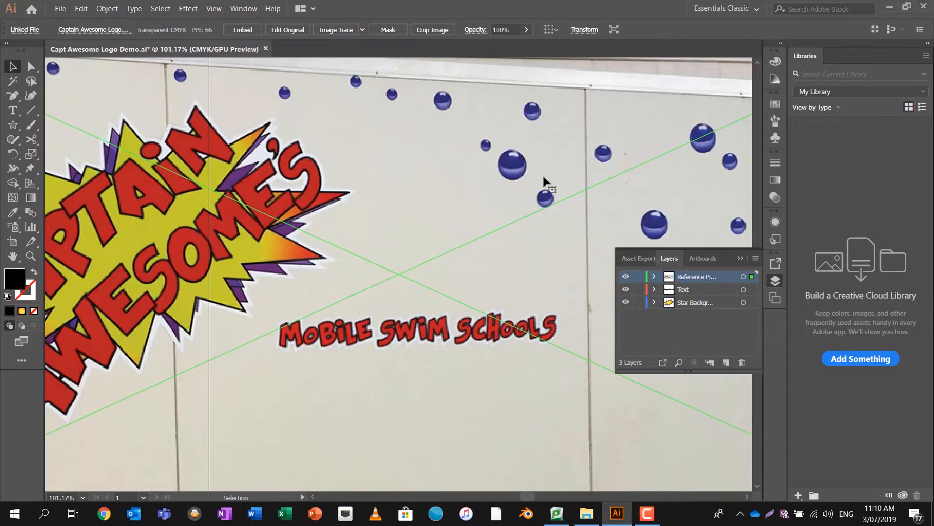
# Move the Reference Picture layer to the bottom of the layer stack, below Star Background
pyautogui.click(113, 10)
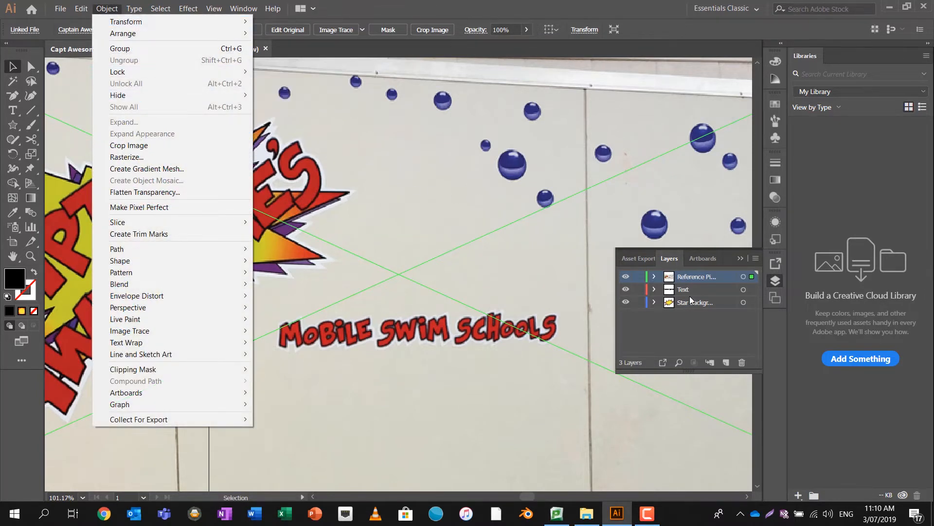
pyautogui.click(691, 279)
pyautogui.moveTo(688, 276); pyautogui.dragTo(688, 309)
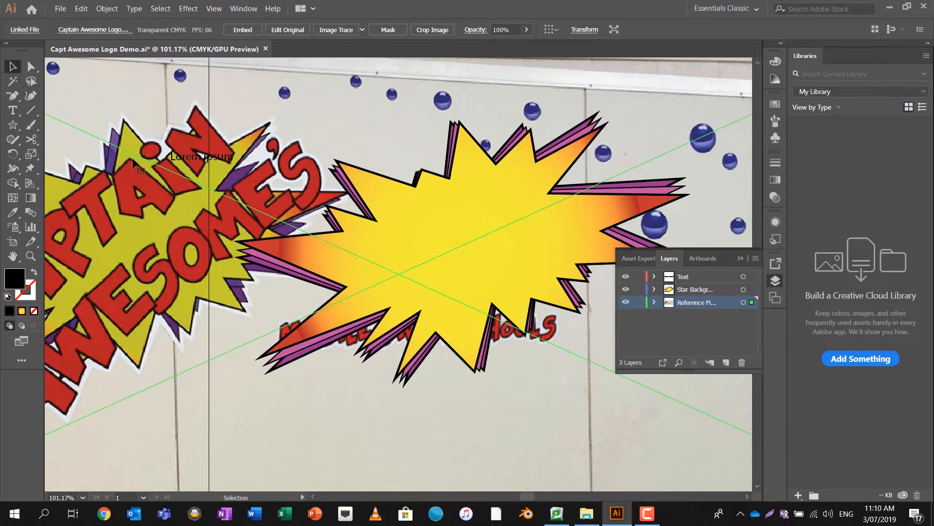
# Reposition the reference image so its logo lines up behind the redrawn burst
pyautogui.moveTo(150, 220); pyautogui.dragTo(468, 234)
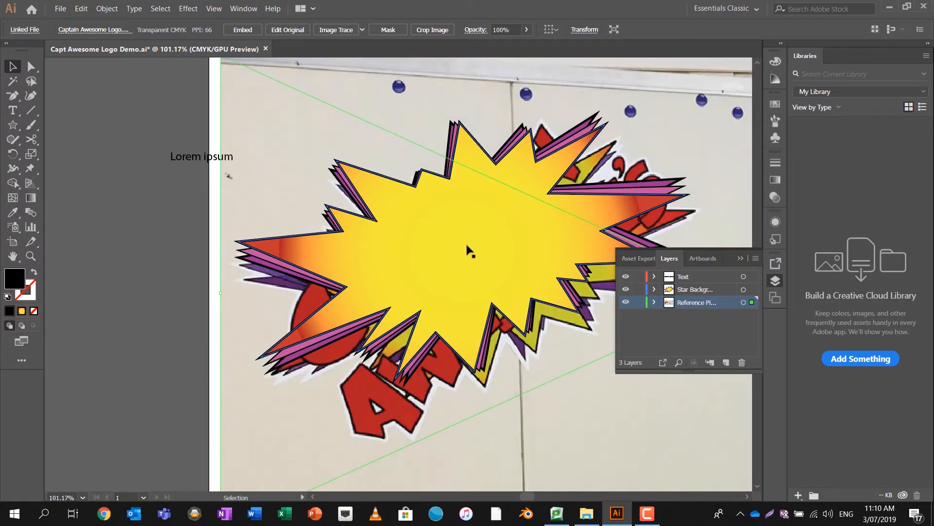
pyautogui.press('Up')
pyautogui.press('Up')
pyautogui.press('Up')
pyautogui.press('Up')
pyautogui.press('Up')
pyautogui.press('Up')
pyautogui.press('Up')
pyautogui.press('Up')
pyautogui.press('Up')
pyautogui.press('Up')
pyautogui.press('Up')
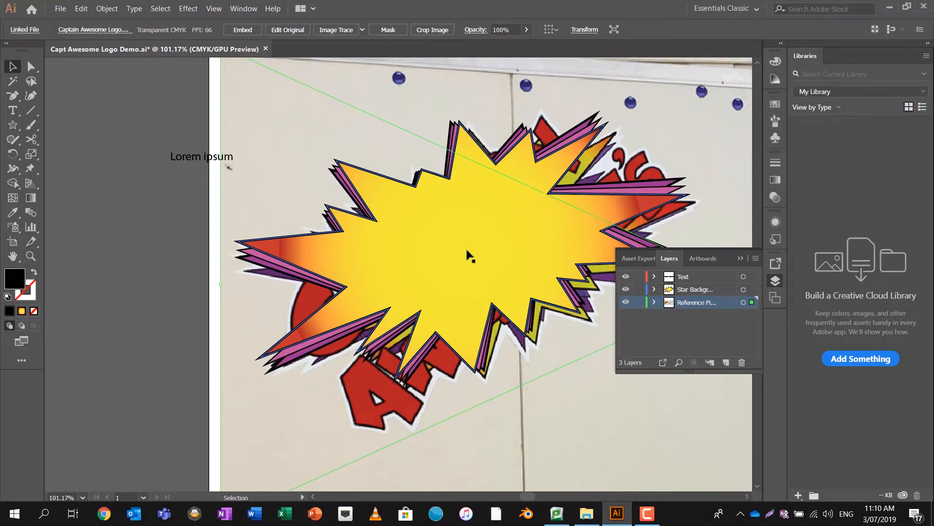
pyautogui.press('Up')
pyautogui.press('Up')
pyautogui.press('Up')
pyautogui.press('Up')
pyautogui.press('Up')
pyautogui.press('Up')
pyautogui.press('Up')
pyautogui.press('Up')
pyautogui.press('Up')
pyautogui.press('Up')
pyautogui.press('Up')
pyautogui.press('Up')
pyautogui.press('Up')
pyautogui.press('Up')
pyautogui.press('Up')
pyautogui.press('Up')
pyautogui.press('Up')
pyautogui.press('Up')
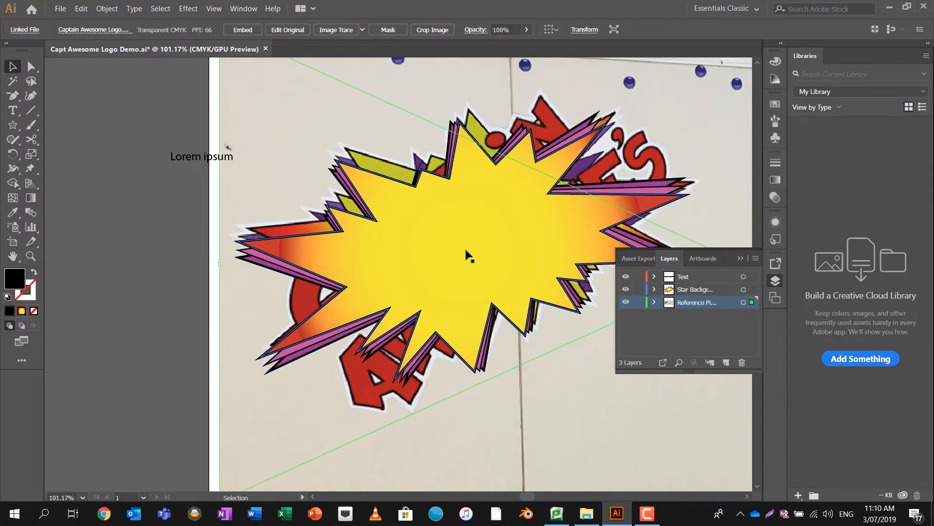
pyautogui.press('Left')
pyautogui.press('Left')
pyautogui.press('Left')
pyautogui.press('Left')
pyautogui.press('Left')
pyautogui.press('Left')
pyautogui.press('Left')
pyautogui.press('Left')
pyautogui.press('Left')
pyautogui.press('Left')
pyautogui.press('Down')
pyautogui.press('Down')
pyautogui.press('Down')
pyautogui.press('Down')
pyautogui.press('Down')
pyautogui.press('Down')
pyautogui.press('Down')
pyautogui.press('Down')
pyautogui.press('Down')
pyautogui.press('Down')
pyautogui.press('Down')
pyautogui.press('Down')
pyautogui.press('Down')
pyautogui.press('Down')
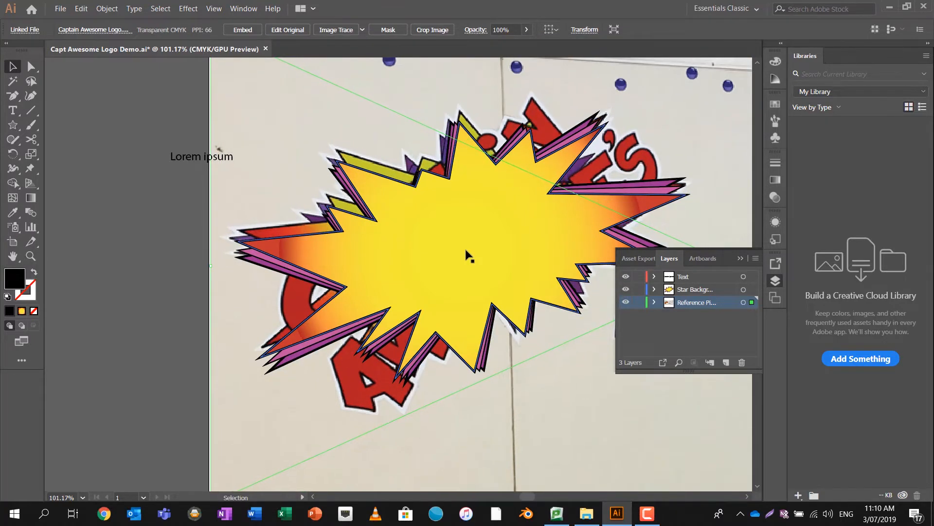
pyautogui.press('Left')
pyautogui.press('Left')
pyautogui.press('Left')
pyautogui.press('Left')
pyautogui.press('Down')
pyautogui.press('Down')
pyautogui.press('Down')
pyautogui.press('Down')
pyautogui.press('Down')
pyautogui.press('Down')
pyautogui.press('Down')
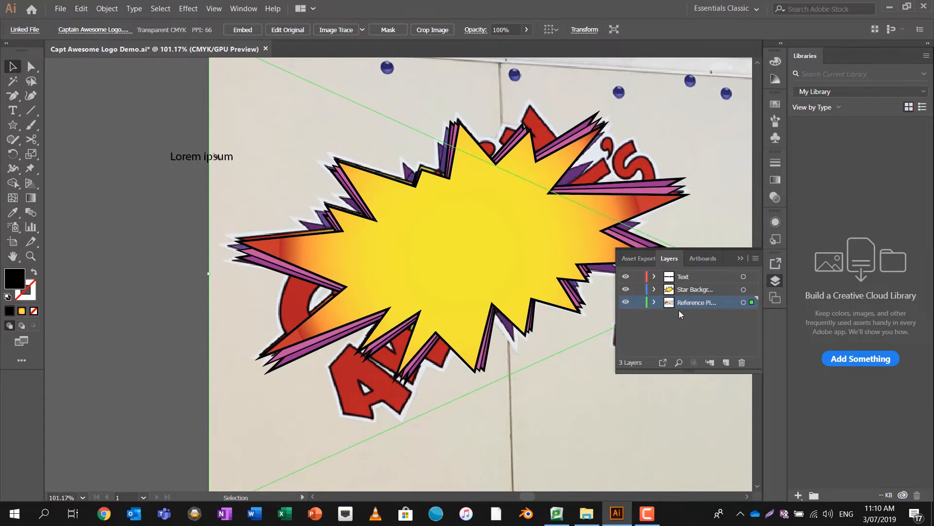
# Hide the Star Background layer
pyautogui.click(626, 290)
pyautogui.click(626, 290)
pyautogui.click(626, 290)
pyautogui.click(625, 290)
pyautogui.click(625, 290)
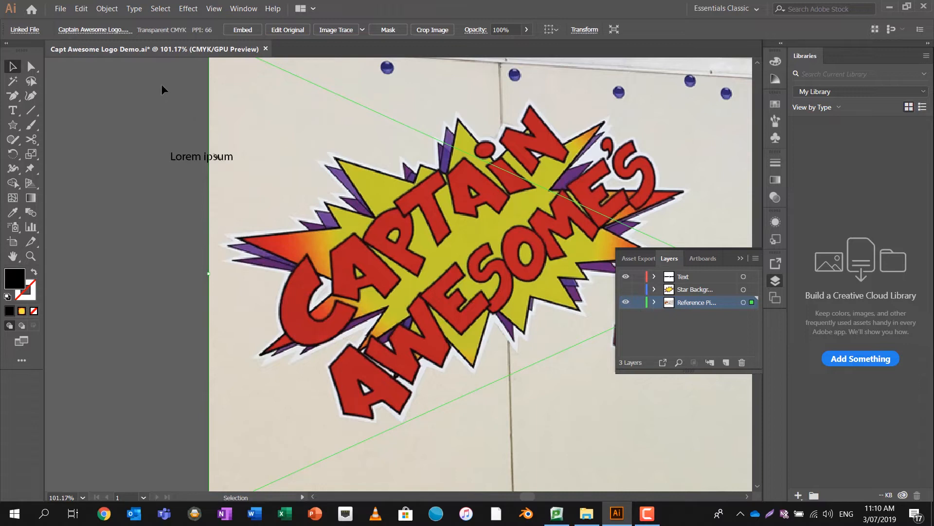
# Lock the selected reference image in place
pyautogui.click(107, 9)
pyautogui.moveTo(140, 73)
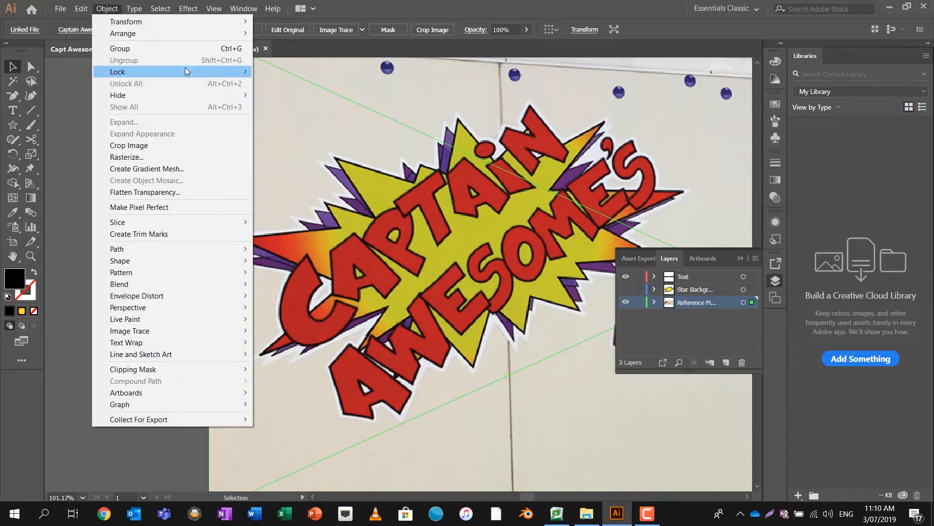
pyautogui.moveTo(188, 72)
pyautogui.click(269, 72)
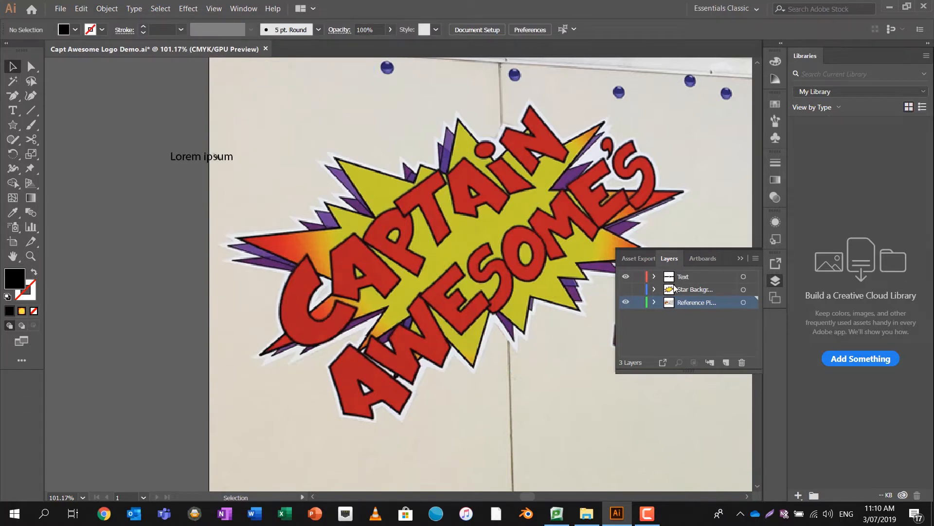
# On the Text layer, enlarge the placeholder text to 77.54 pt over the logo and replace it with two lines, "CAPTAiN" and "AWESOM'S"
pyautogui.click(686, 276)
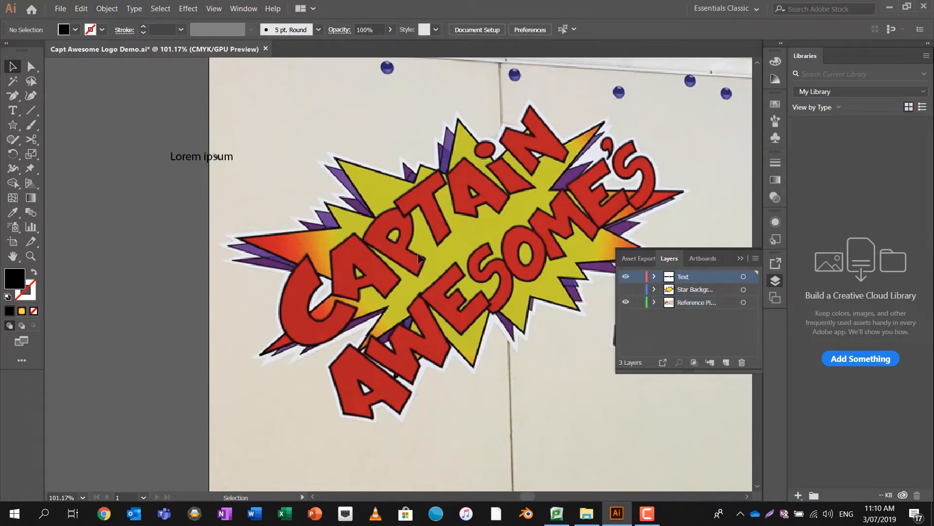
pyautogui.moveTo(198, 158); pyautogui.dragTo(644, 334)
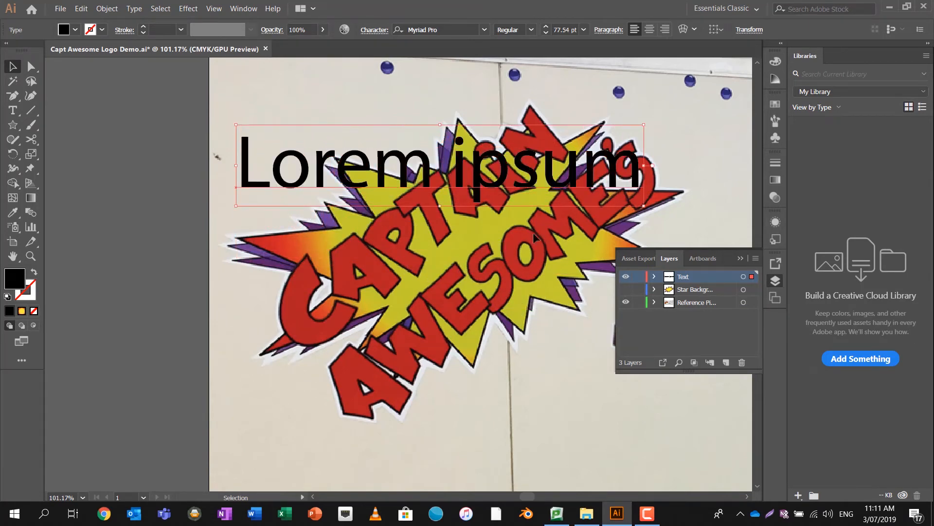
pyautogui.press('t')
pyautogui.tripleClick(371, 167)
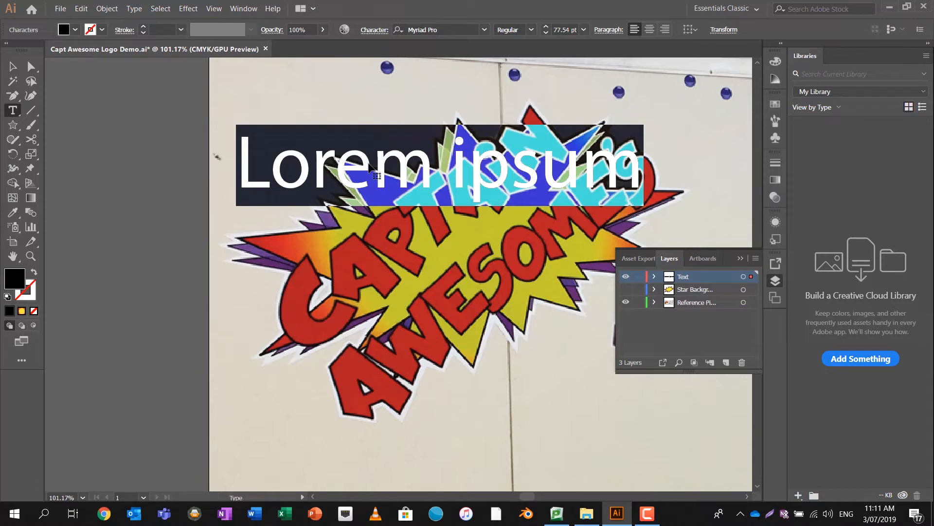
pyautogui.write('CAPTA')
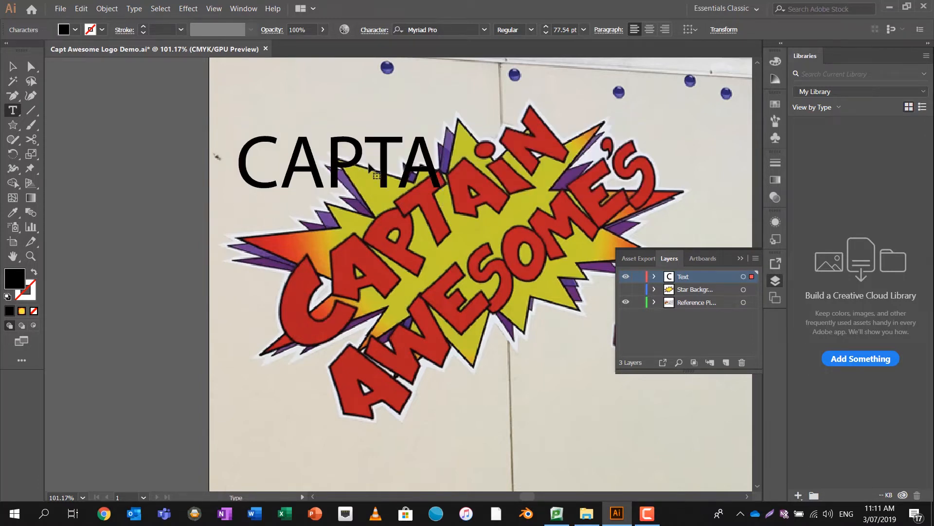
pyautogui.write('iN')
pyautogui.press('Return')
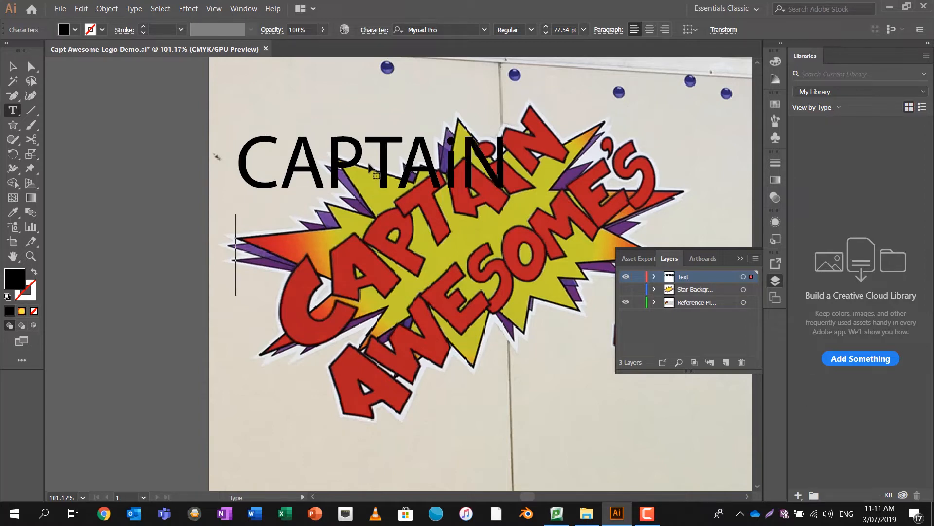
pyautogui.write('AWE')
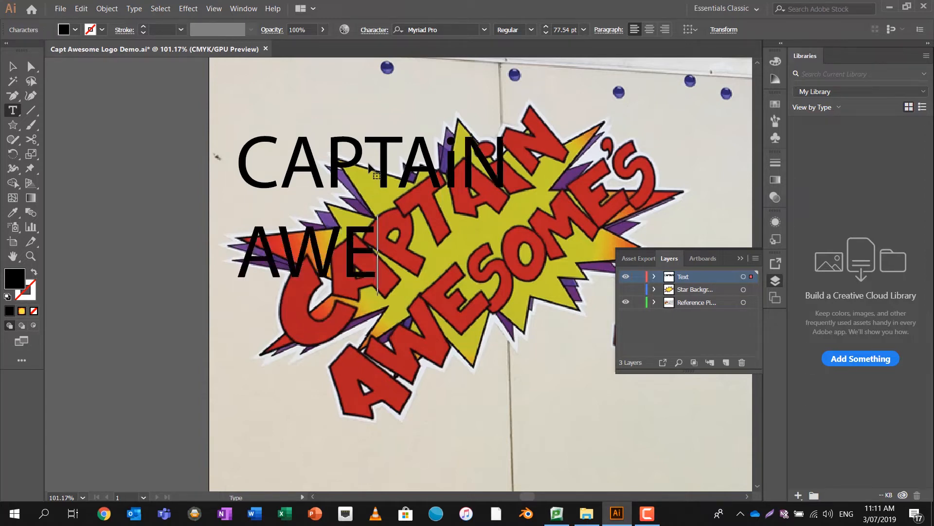
pyautogui.write("SOM'")
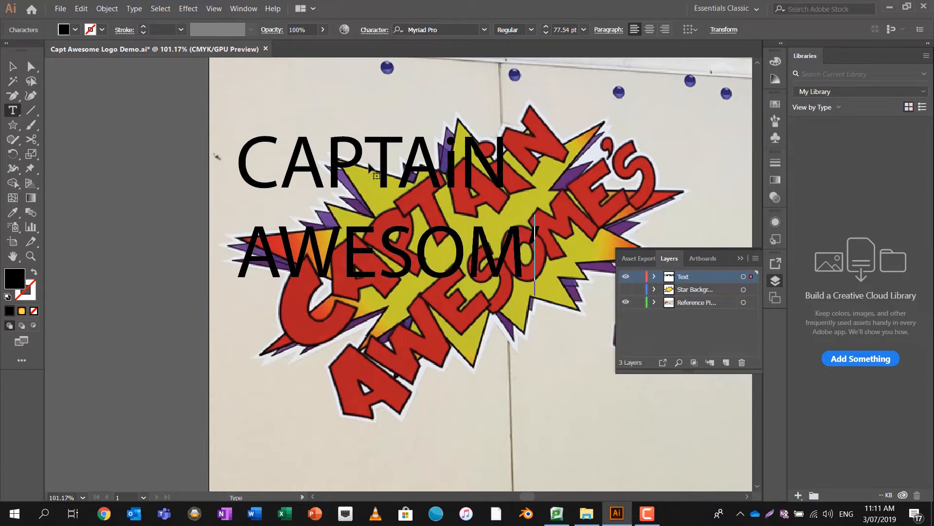
pyautogui.write('S')
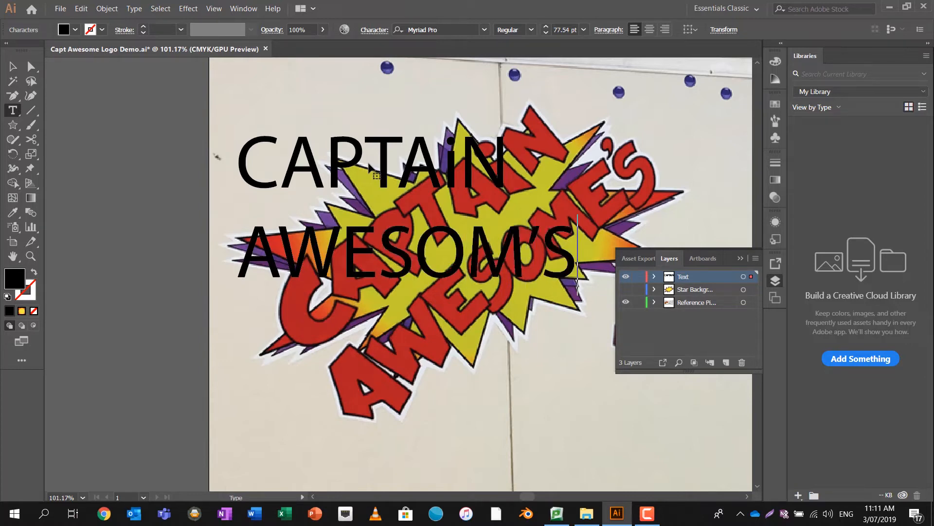
pyautogui.press('Escape')
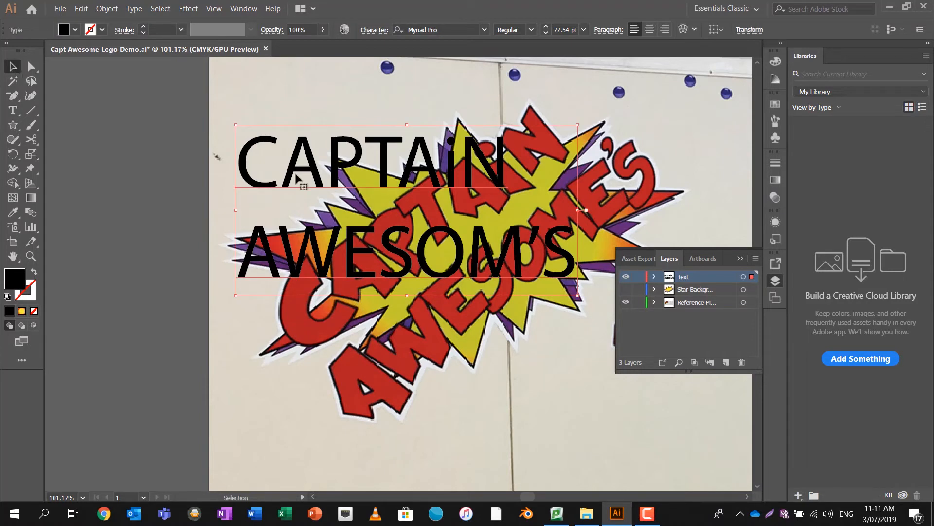
# Set the font of all the "CAPTAiN AWESOM'S" text to Tw Cen MT Condensed Extra Bold and deselect it
pyautogui.press('a')
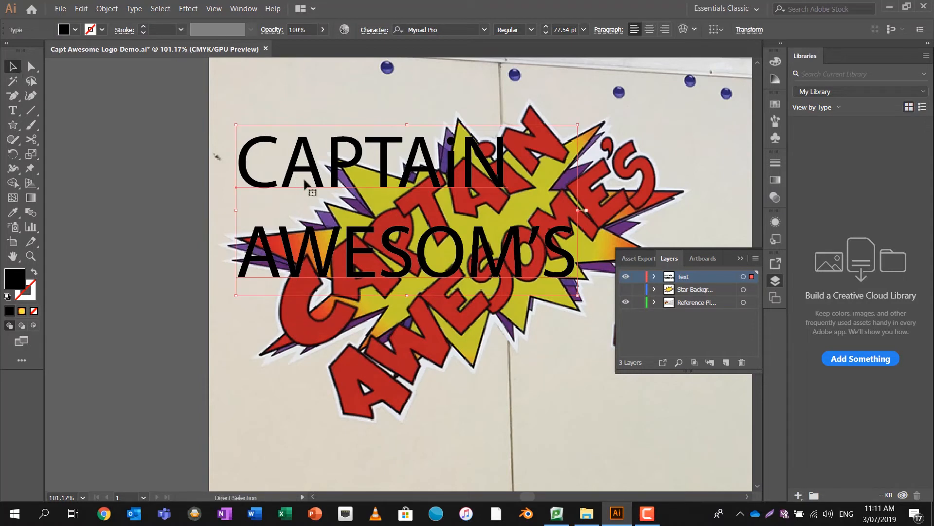
pyautogui.press('t')
pyautogui.click(306, 156)
pyautogui.hotkey('ctrl', 'a')
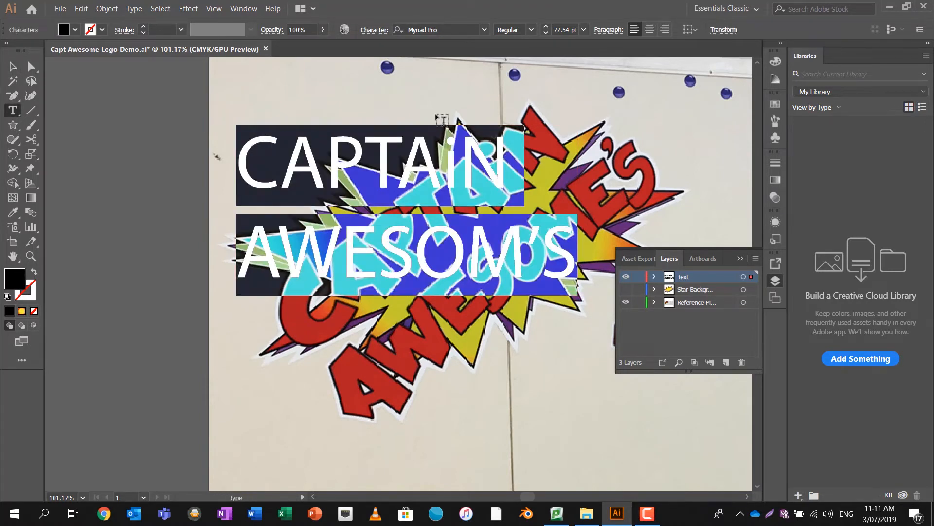
pyautogui.click(374, 30)
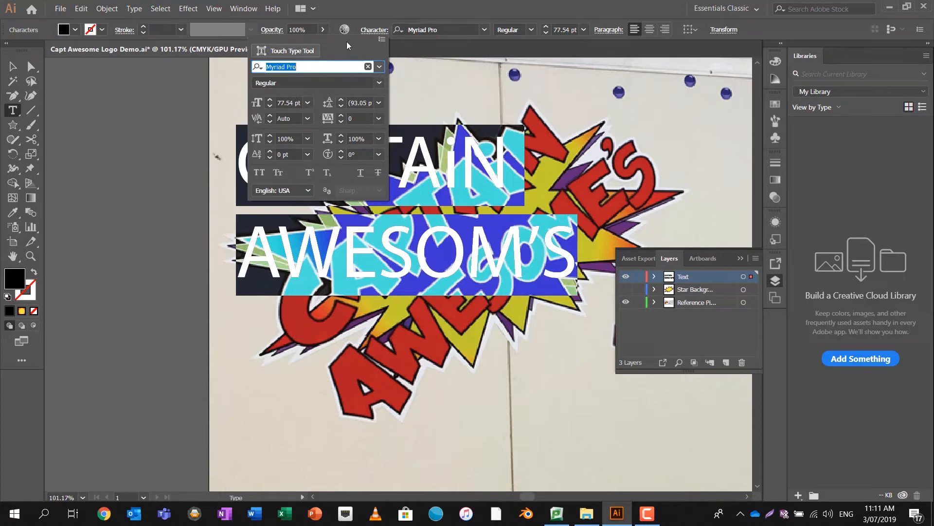
pyautogui.click(379, 67)
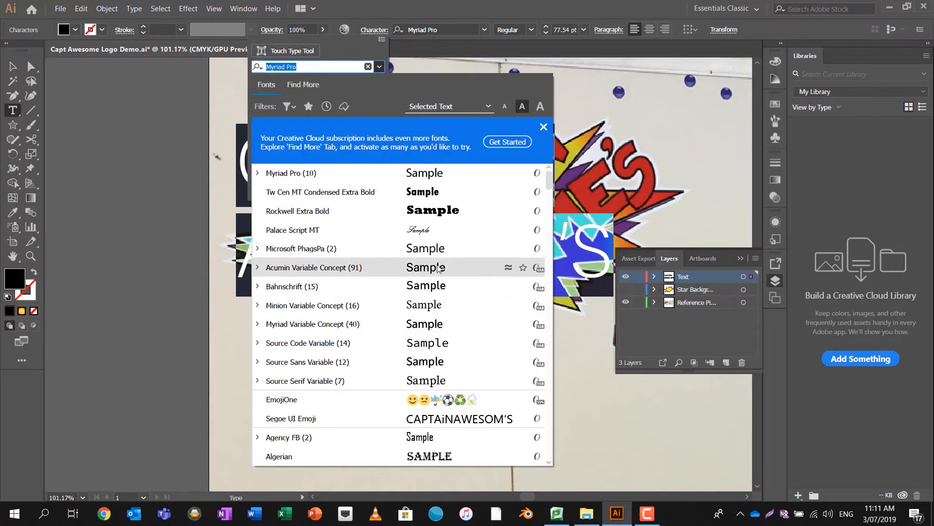
pyautogui.scroll(-3, 438, 250)
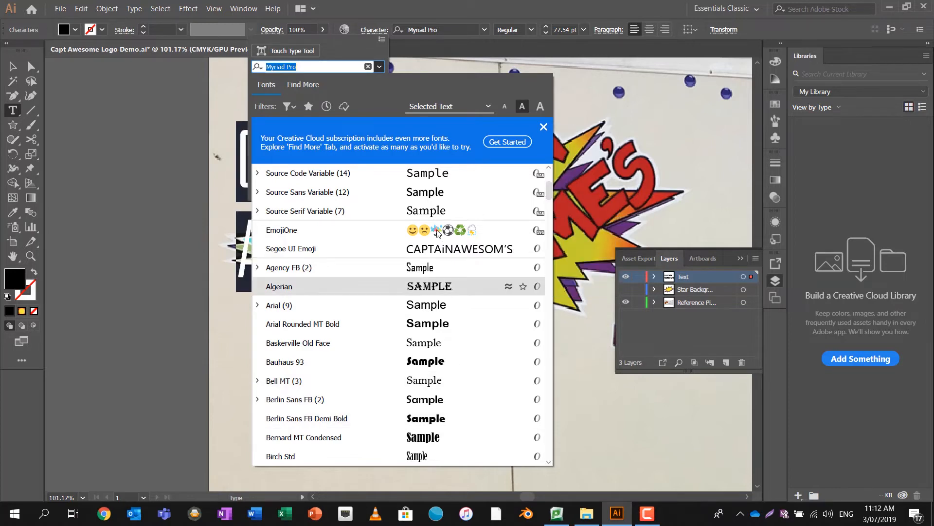
pyautogui.click(542, 127)
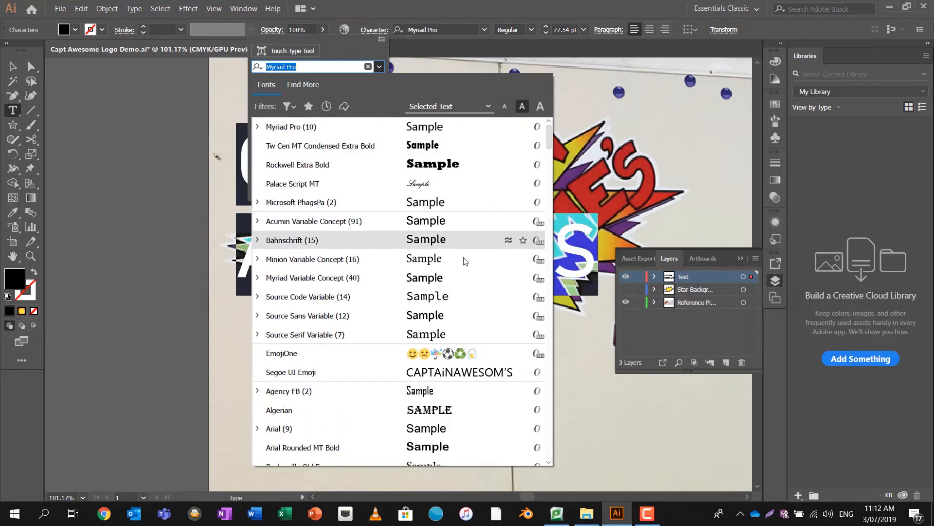
pyautogui.click(439, 147)
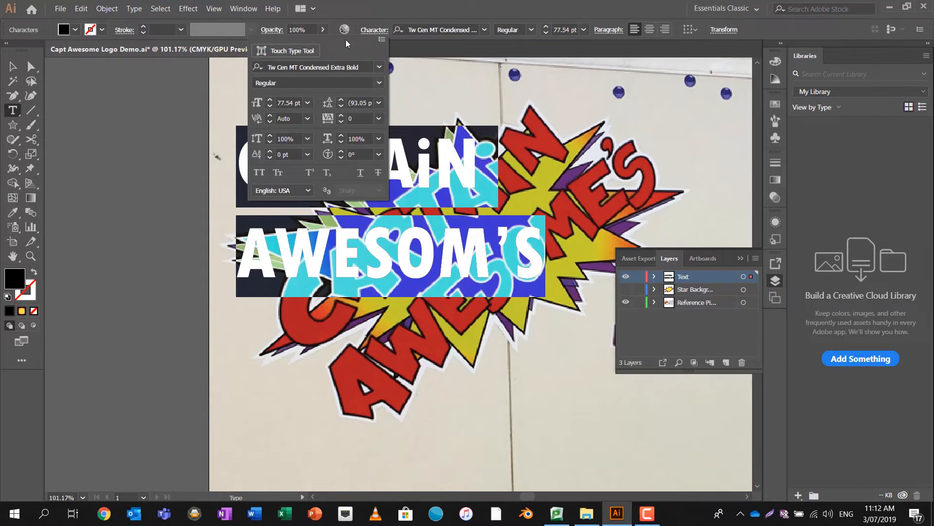
pyautogui.click(14, 67)
pyautogui.click(160, 176)
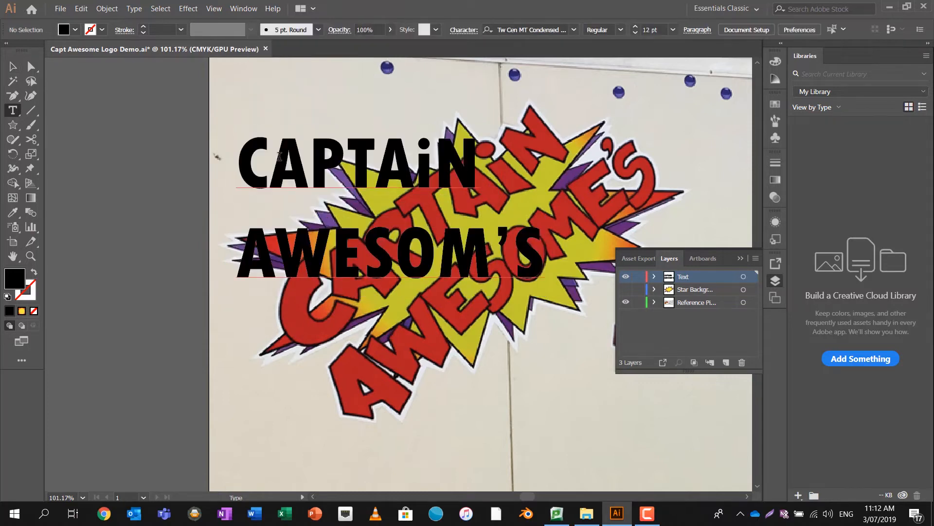
# Give the title text a white fill with a 1 pt black stroke and switch to full-screen view
pyautogui.press('v')
pyautogui.click(253, 148)
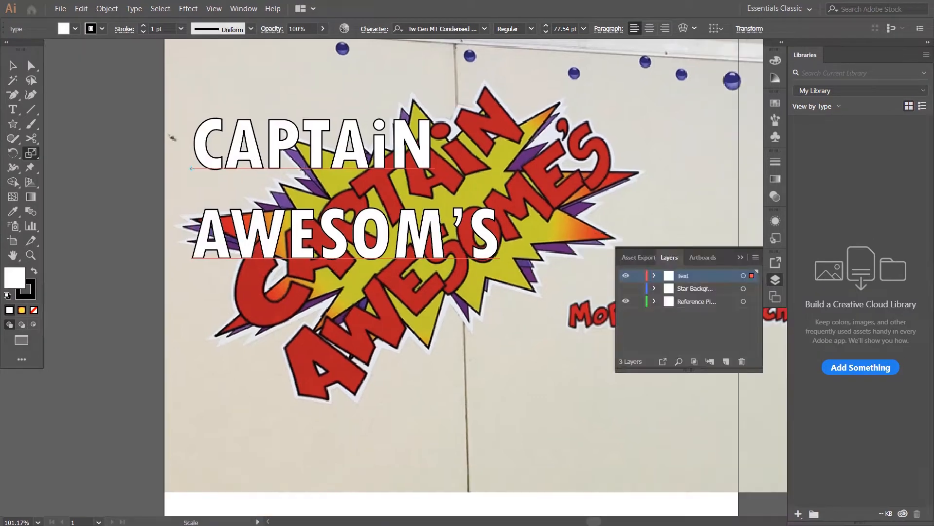
pyautogui.press('f')
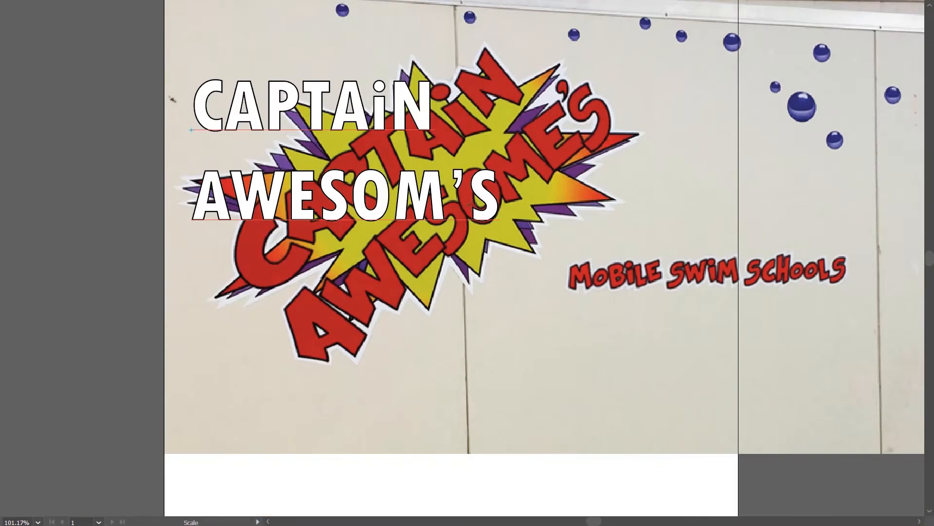
# Return to the normal screen view and test editing the word "CAPTAiN" by inserting trial letters and removing them
pyautogui.press('f')
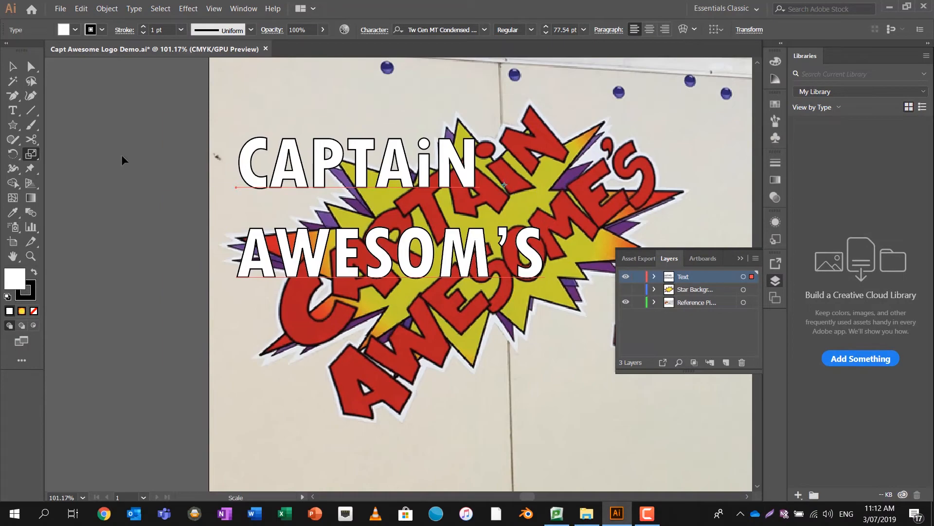
pyautogui.click(15, 113)
pyautogui.click(377, 171)
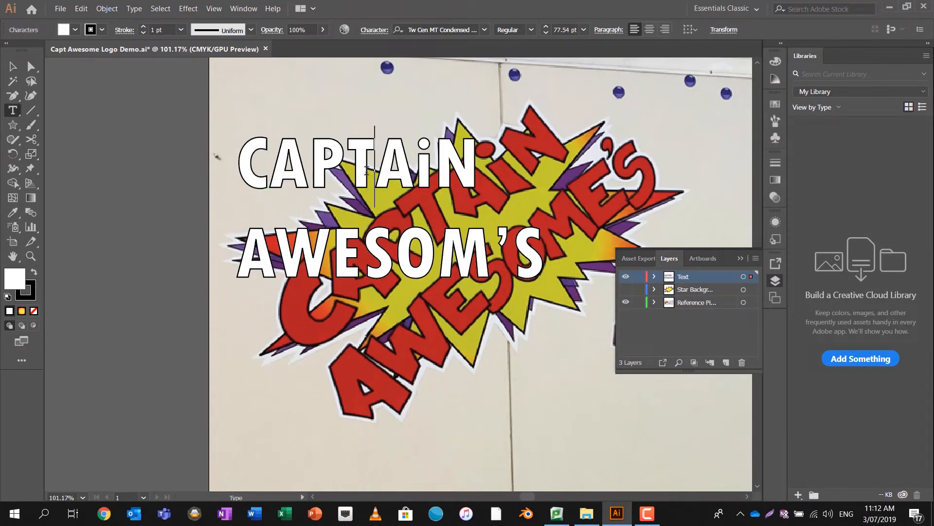
pyautogui.write('asdff')
pyautogui.press('BackSpace')
pyautogui.press('BackSpace')
pyautogui.press('BackSpace')
pyautogui.press('BackSpace')
pyautogui.press('BackSpace')
# Rotate the title text to the logo's upward slant, place it over the reference lettering and stretch it to roughly match its width
pyautogui.click(13, 67)
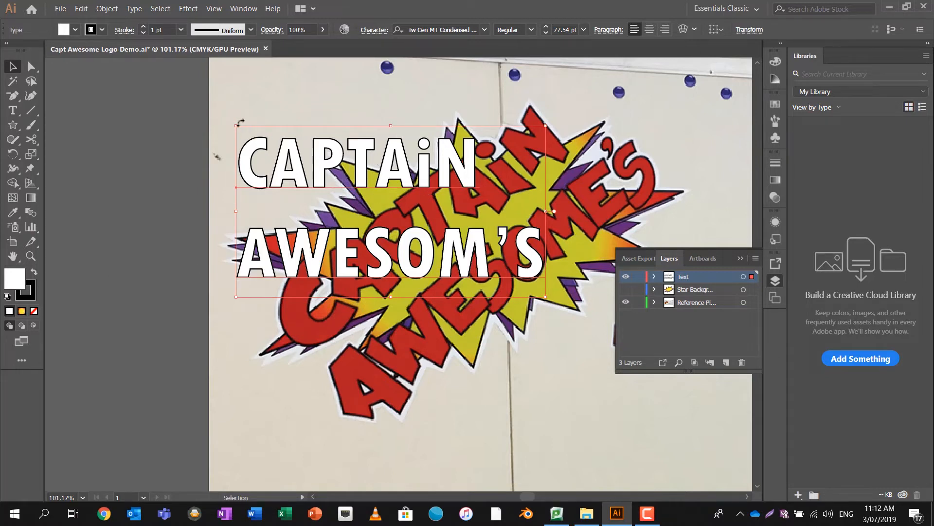
pyautogui.moveTo(230, 123); pyautogui.dragTo(208, 216)
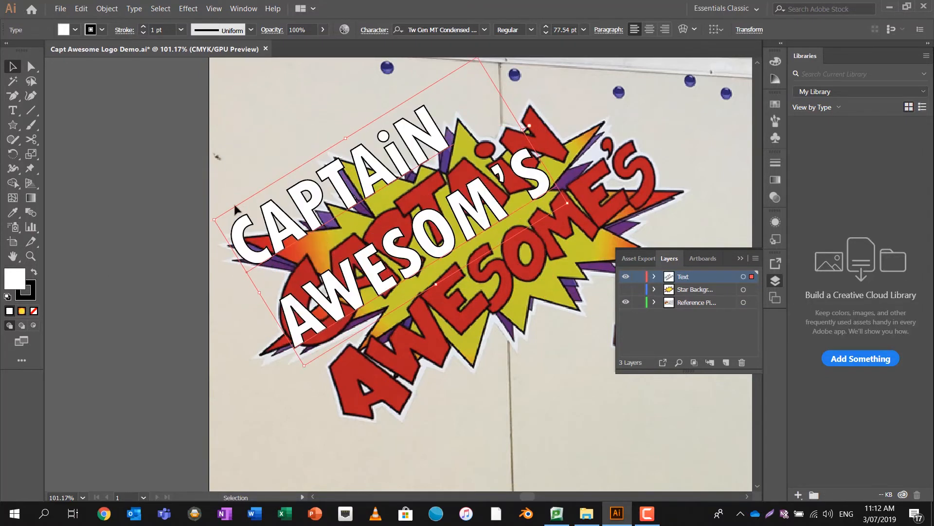
pyautogui.moveTo(426, 172); pyautogui.dragTo(505, 213)
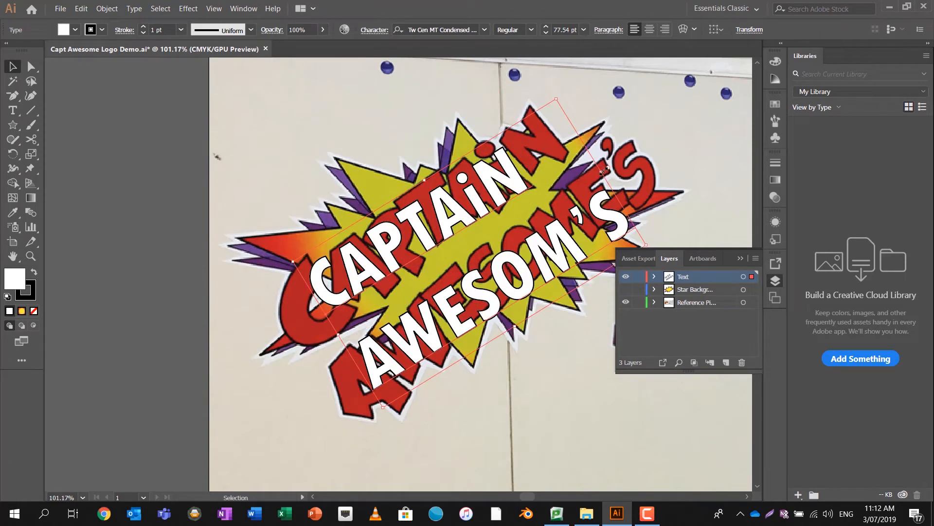
pyautogui.moveTo(602, 170); pyautogui.dragTo(674, 127)
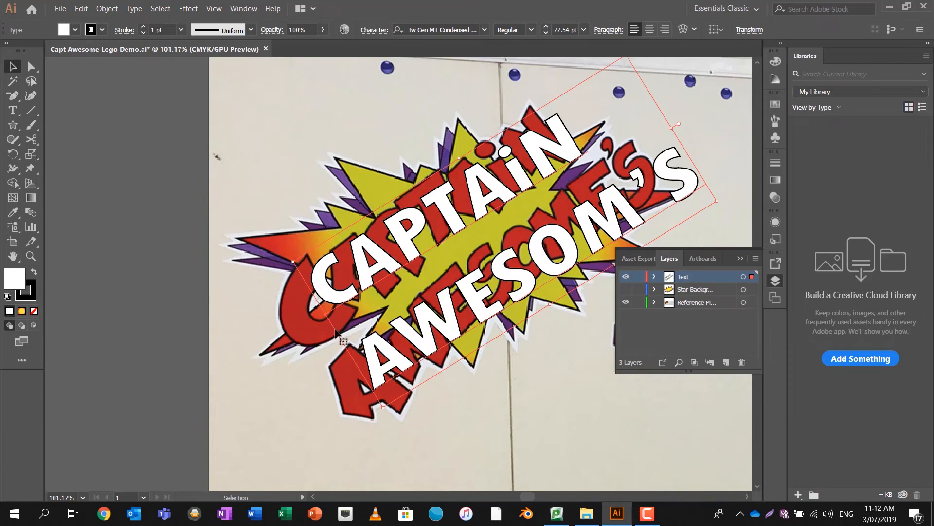
pyautogui.moveTo(336, 331); pyautogui.dragTo(293, 360)
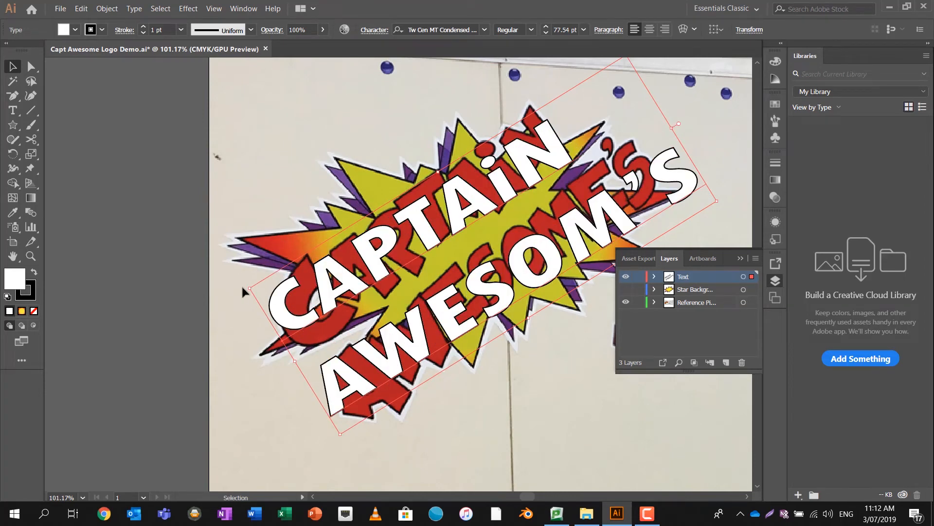
pyautogui.moveTo(246, 289); pyautogui.dragTo(254, 308)
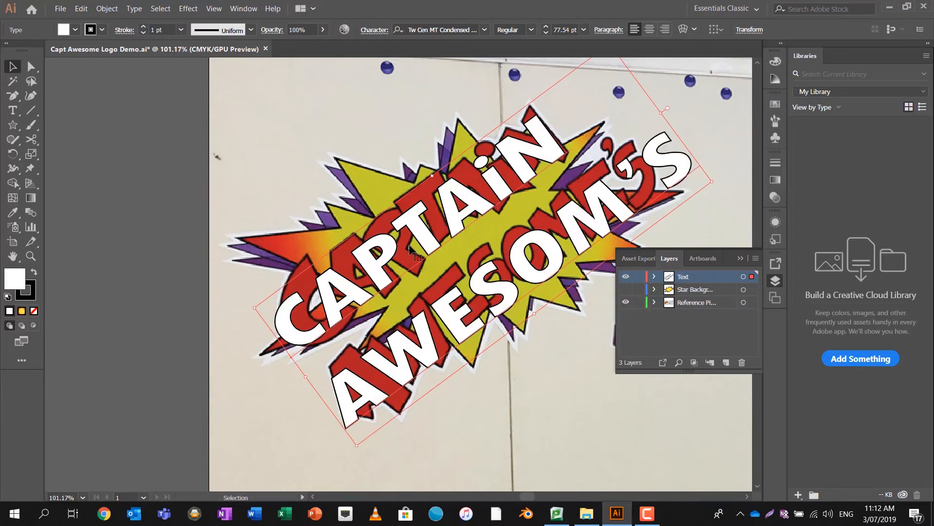
pyautogui.moveTo(466, 210); pyautogui.dragTo(468, 205)
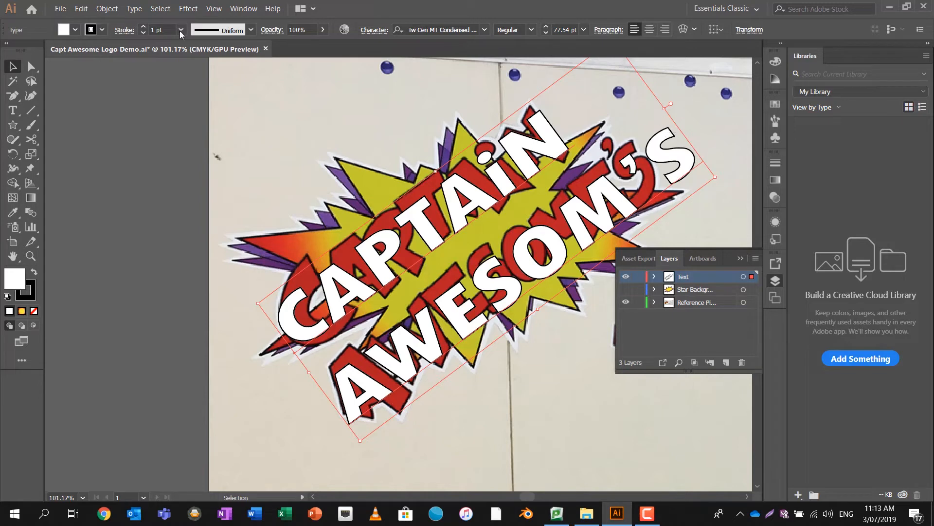
# Expand the title text into editable shapes with Object and Fill included, and keep the resulting group selected
pyautogui.click(108, 9)
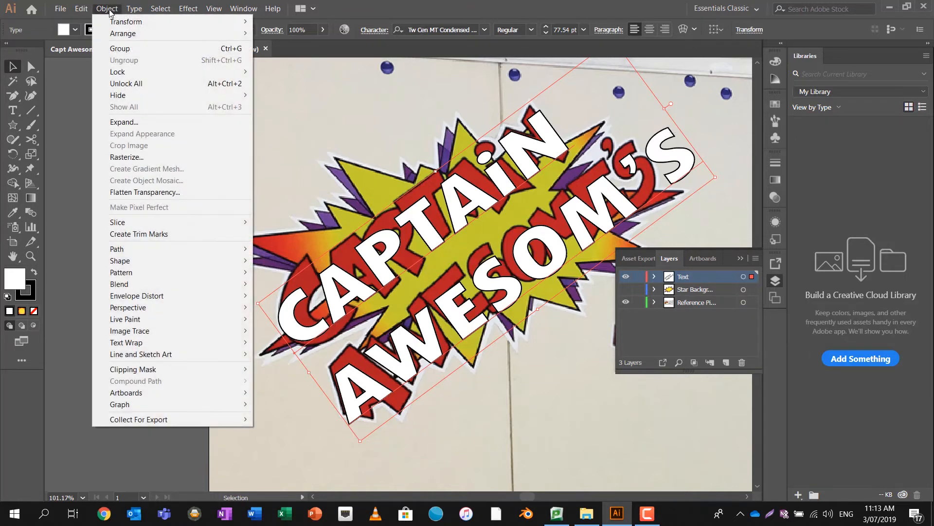
pyautogui.click(153, 119)
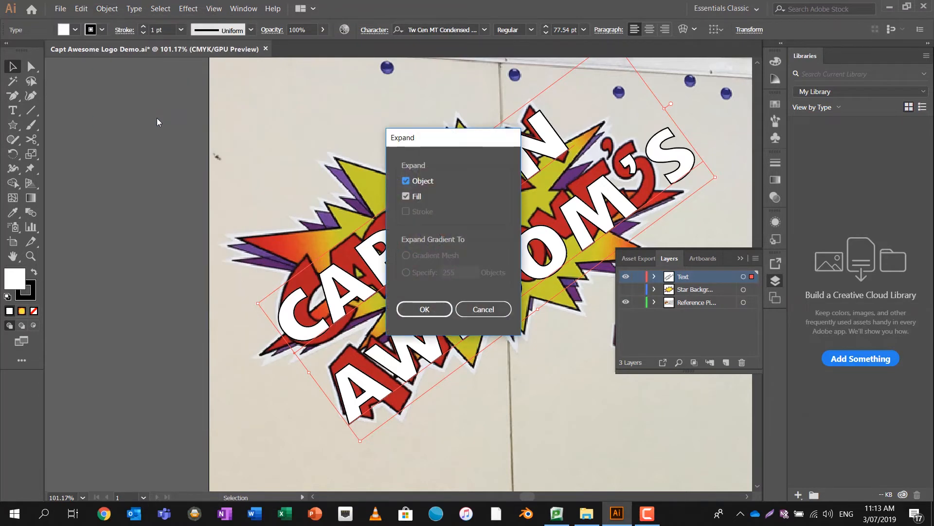
pyautogui.click(427, 310)
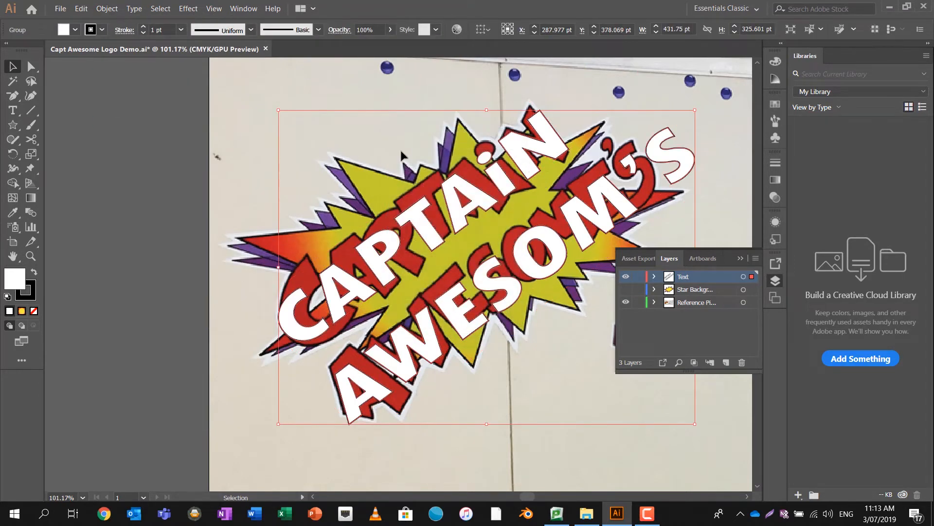
pyautogui.click(254, 164)
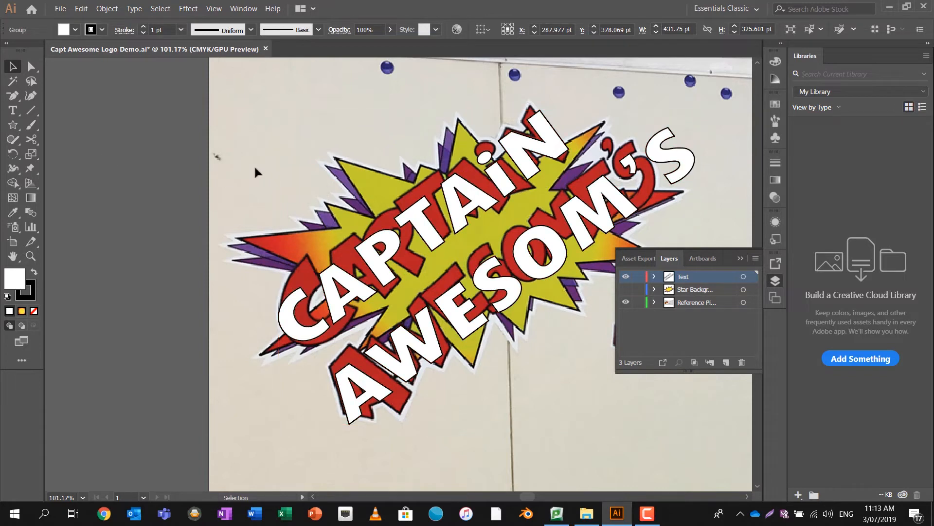
pyautogui.click(445, 184)
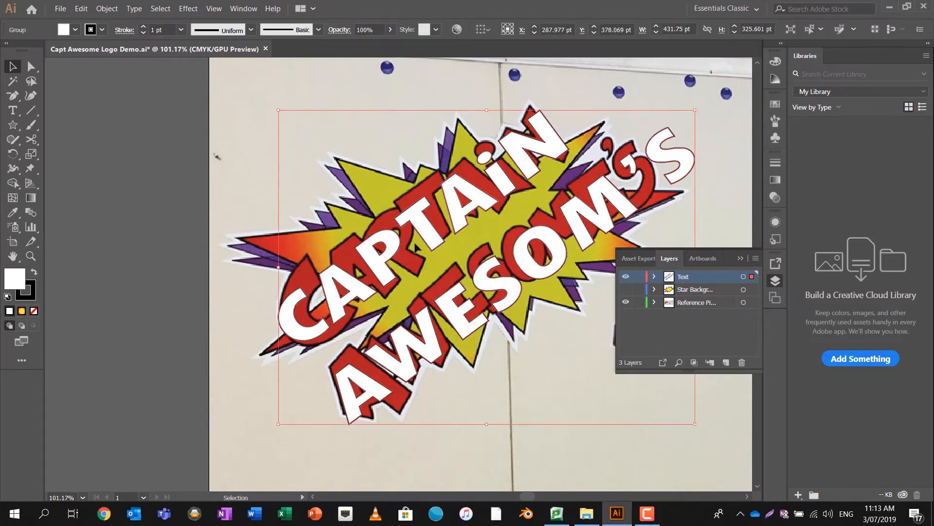
# Move the two corner anchors at the upper end of the C in "CAPTAiN" onto the matching corners of the reference letter
pyautogui.click(30, 256)
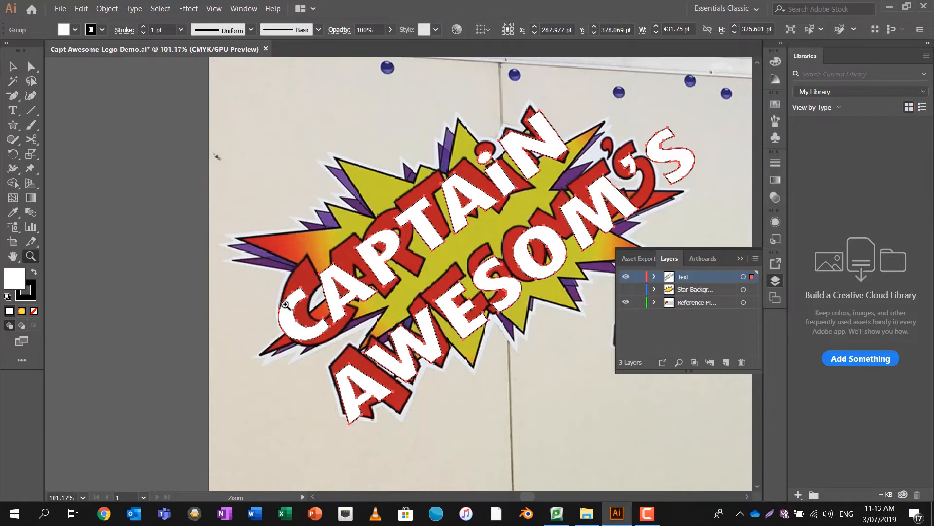
pyautogui.moveTo(343, 260); pyautogui.dragTo(342, 260)
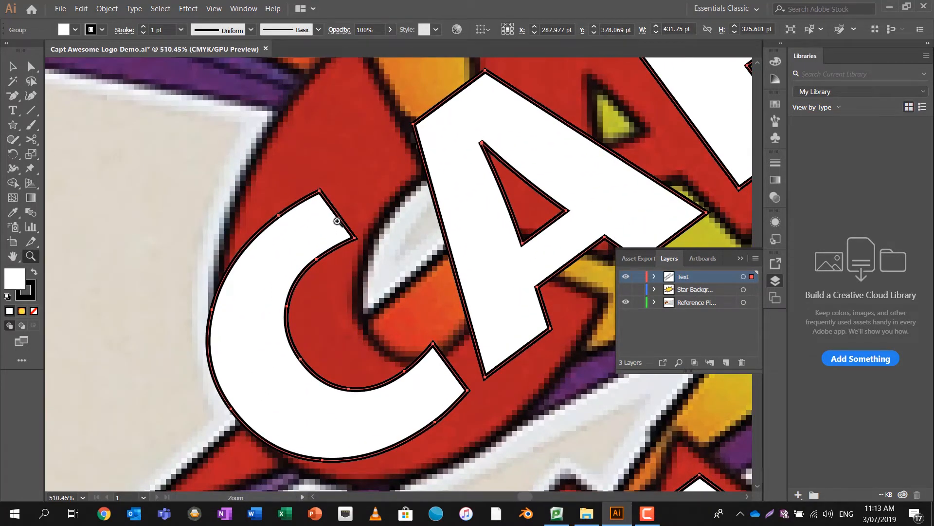
pyautogui.scroll(-1, 338, 222)
pyautogui.scroll(3, 338, 222)
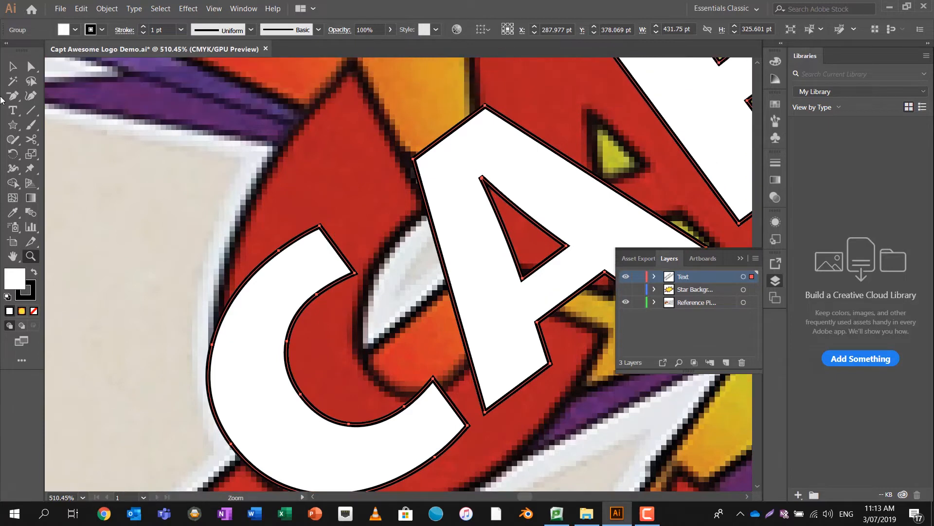
pyautogui.click(31, 67)
pyautogui.scroll(3, 333, 239)
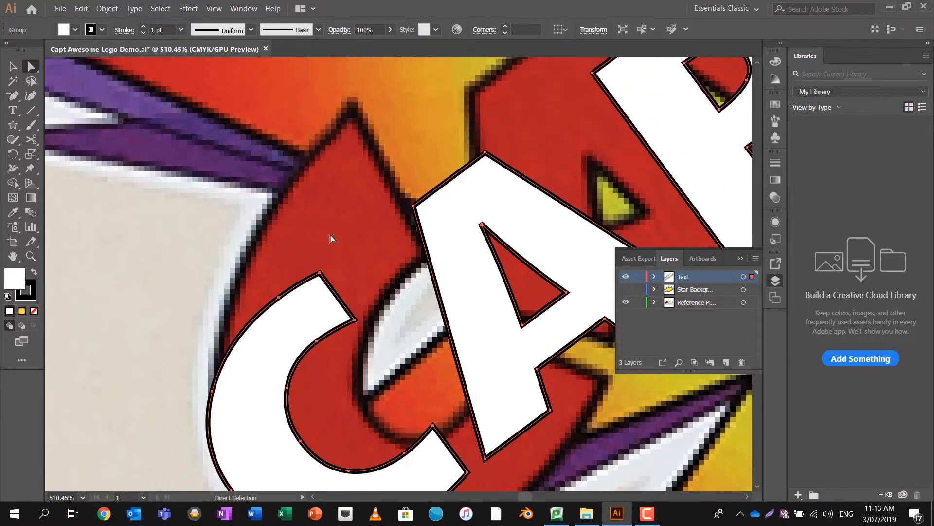
pyautogui.click(320, 285)
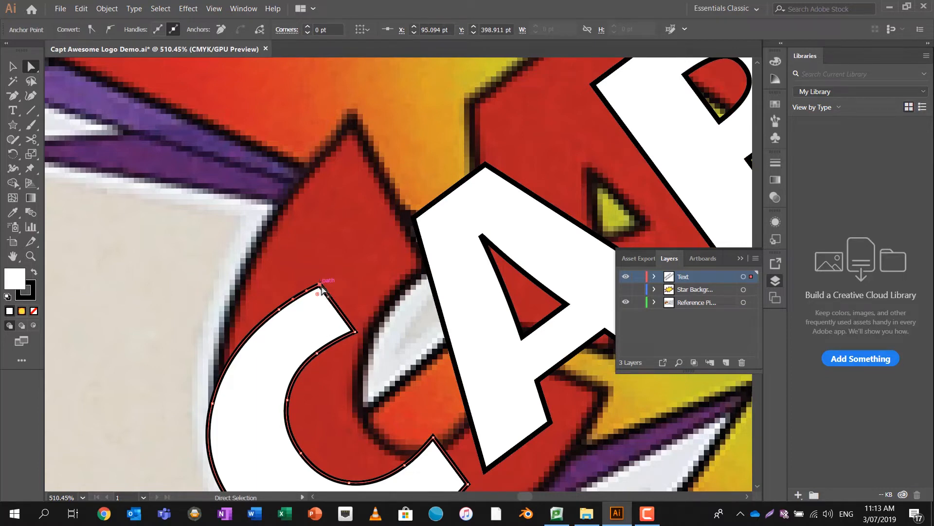
pyautogui.click(319, 287)
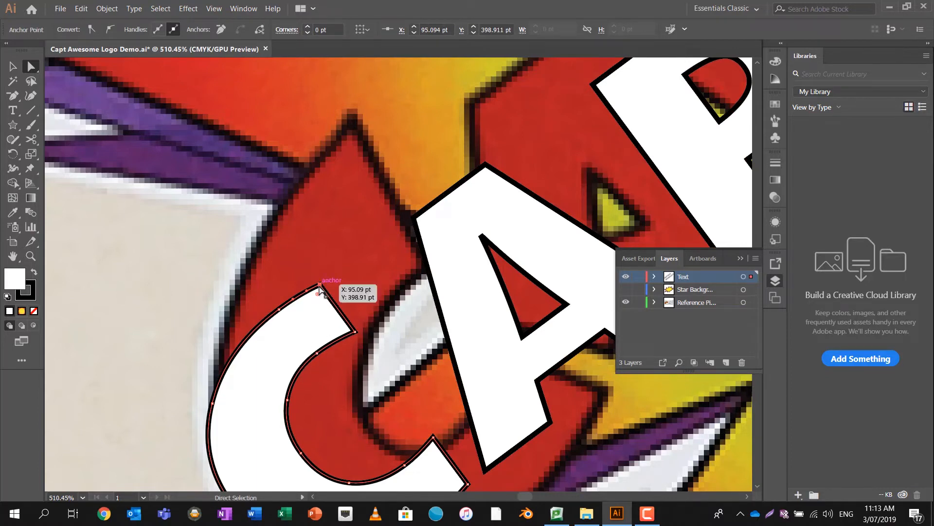
pyautogui.moveTo(320, 287); pyautogui.dragTo(351, 125)
pyautogui.moveTo(355, 332); pyautogui.dragTo(426, 264)
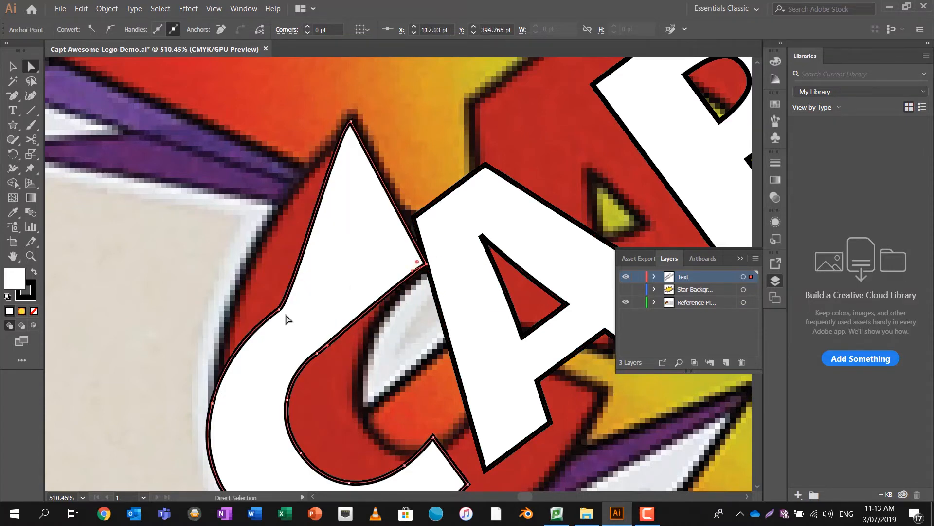
# Reposition the C's upper-left outer anchor and adjust its curve handles so the edge follows the reference outline
pyautogui.moveTo(280, 312); pyautogui.dragTo(266, 236)
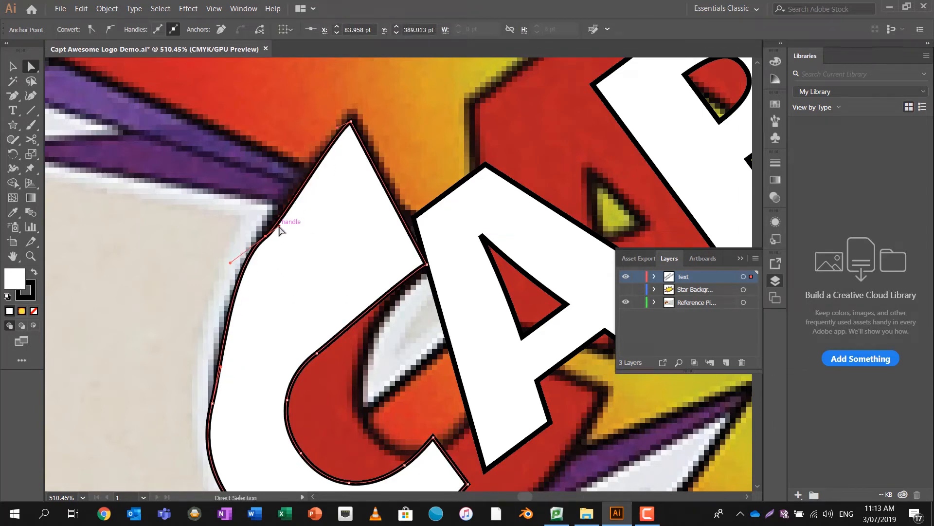
pyautogui.moveTo(279, 228); pyautogui.dragTo(282, 207)
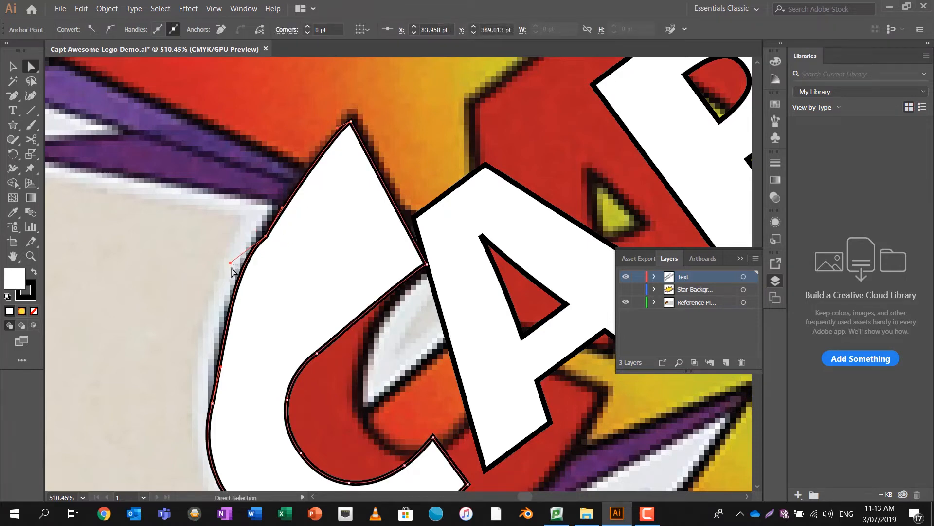
pyautogui.click(231, 267)
pyautogui.click(265, 236)
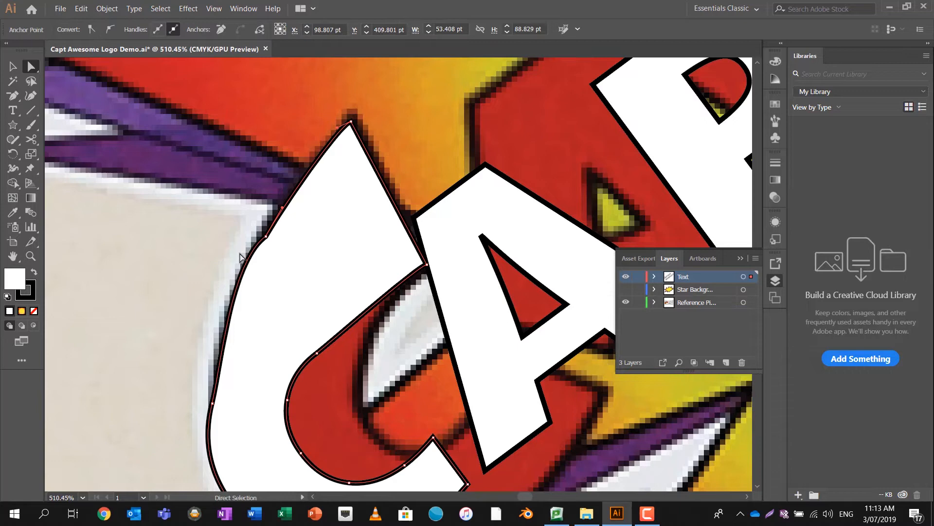
pyautogui.click(266, 239)
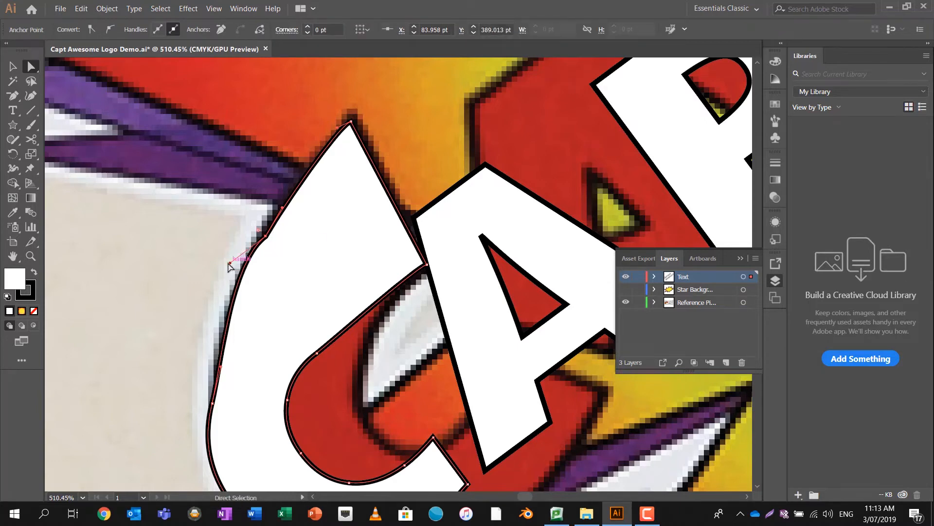
pyautogui.moveTo(229, 265); pyautogui.dragTo(234, 281)
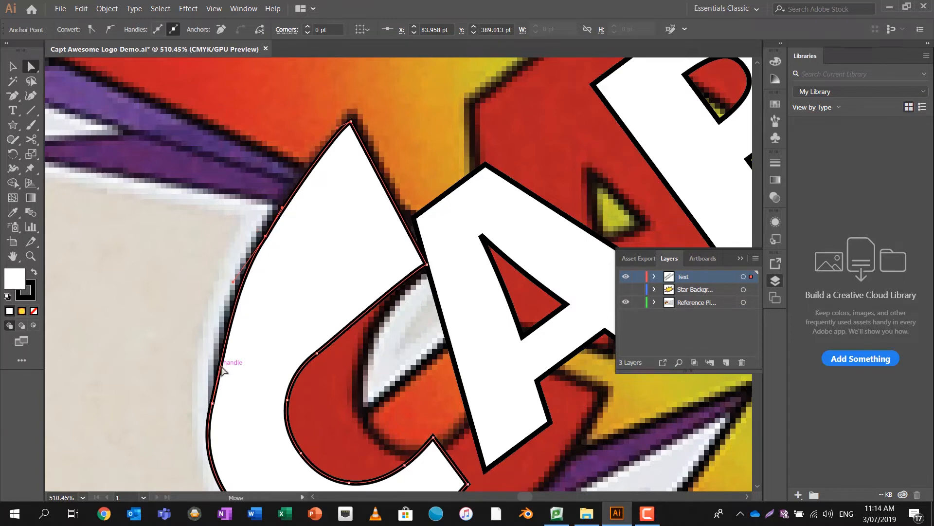
pyautogui.moveTo(221, 370); pyautogui.dragTo(221, 357)
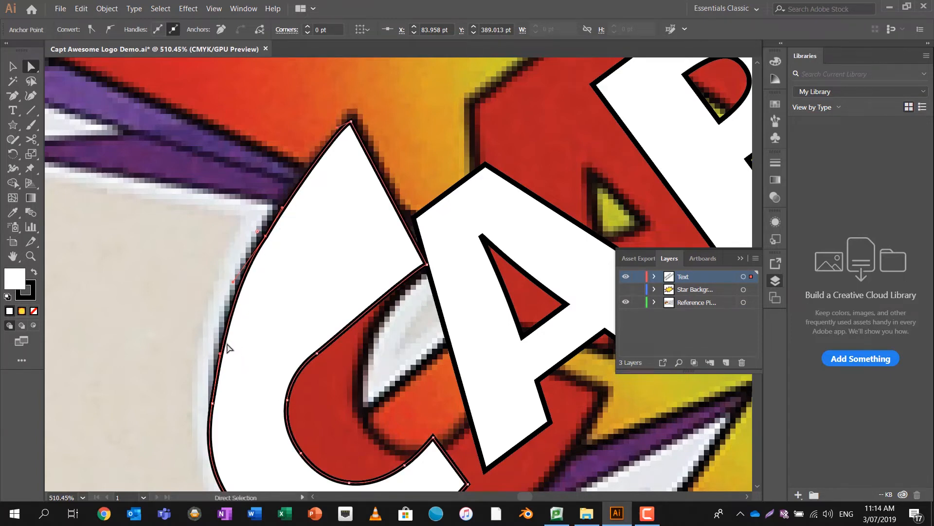
# Remove the fill from the C so the reference lettering shows through its black outline
pyautogui.scroll(-5, 246, 388)
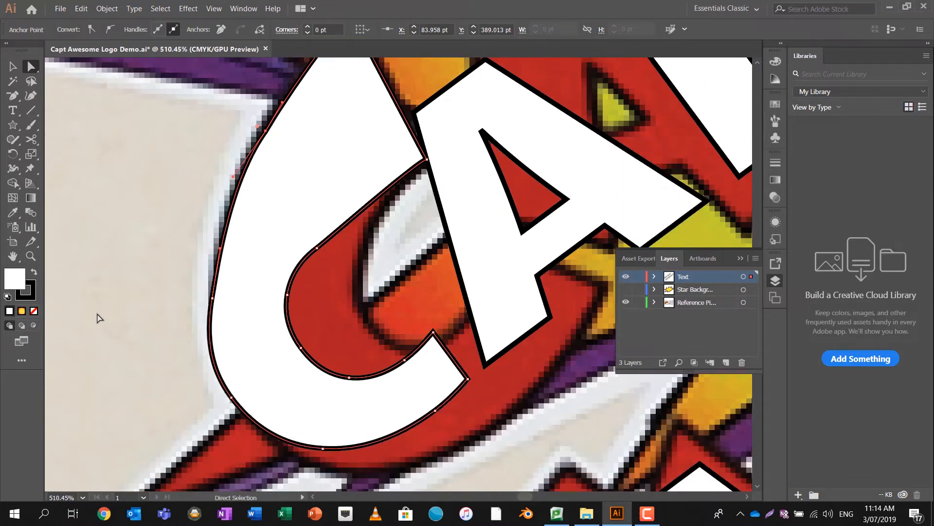
pyautogui.doubleClick(17, 280)
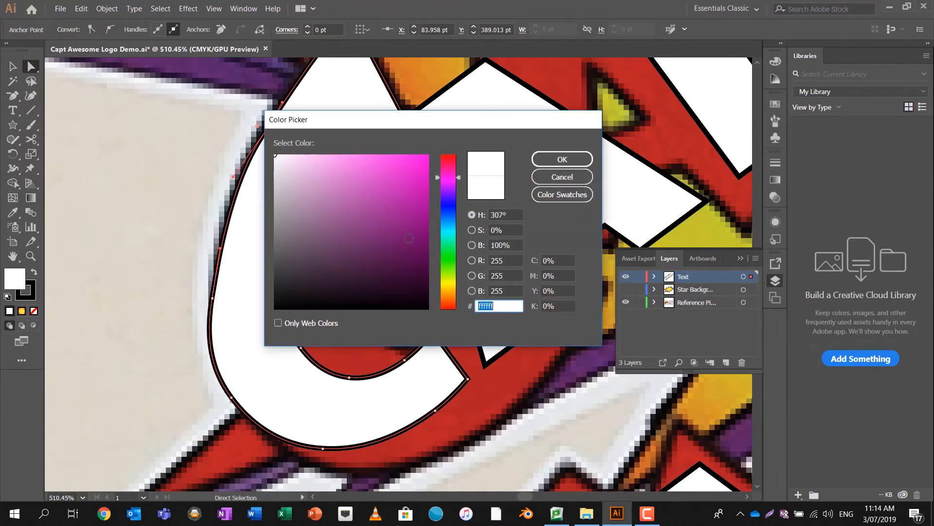
pyautogui.click(554, 177)
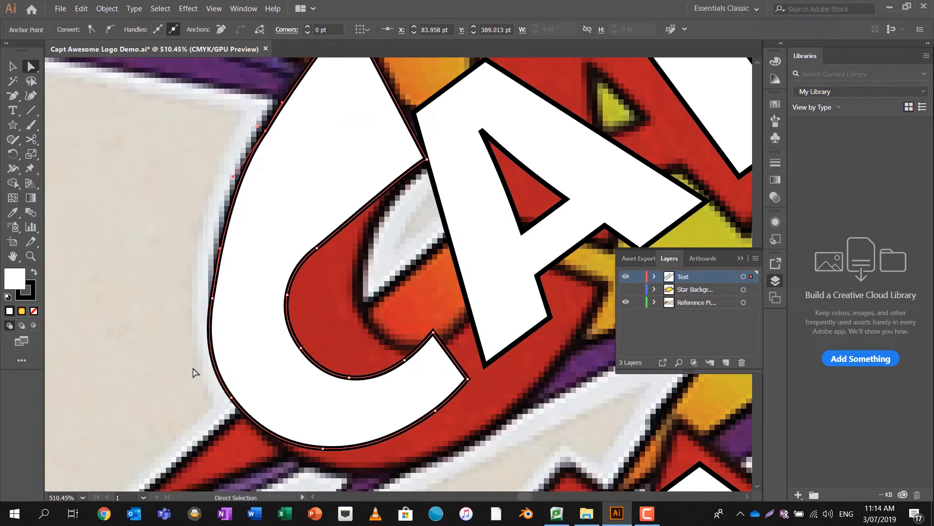
pyautogui.click(34, 313)
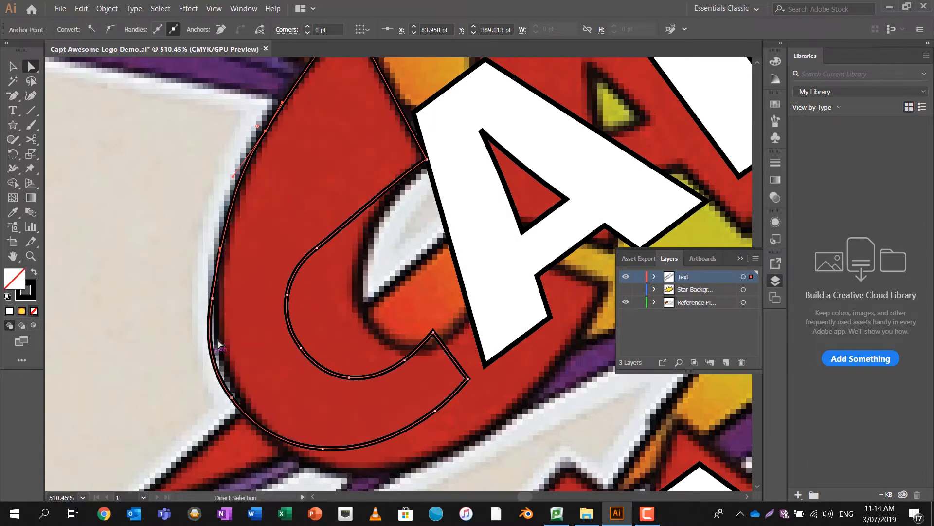
# Reshape the C's outer left and bottom curve to the reference and pull its lower end out to the pointed tip
pyautogui.moveTo(214, 305); pyautogui.dragTo(222, 348)
pyautogui.moveTo(233, 398); pyautogui.dragTo(251, 415)
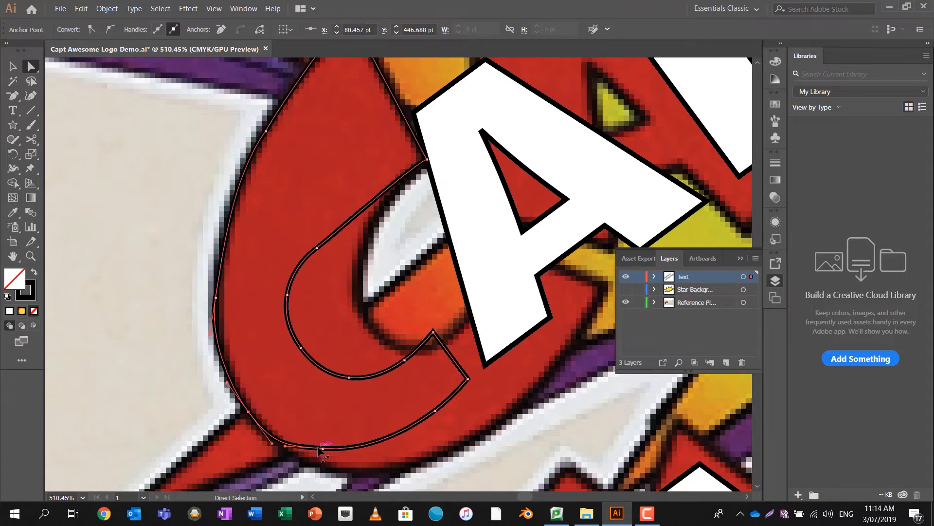
pyautogui.moveTo(325, 451); pyautogui.dragTo(353, 475)
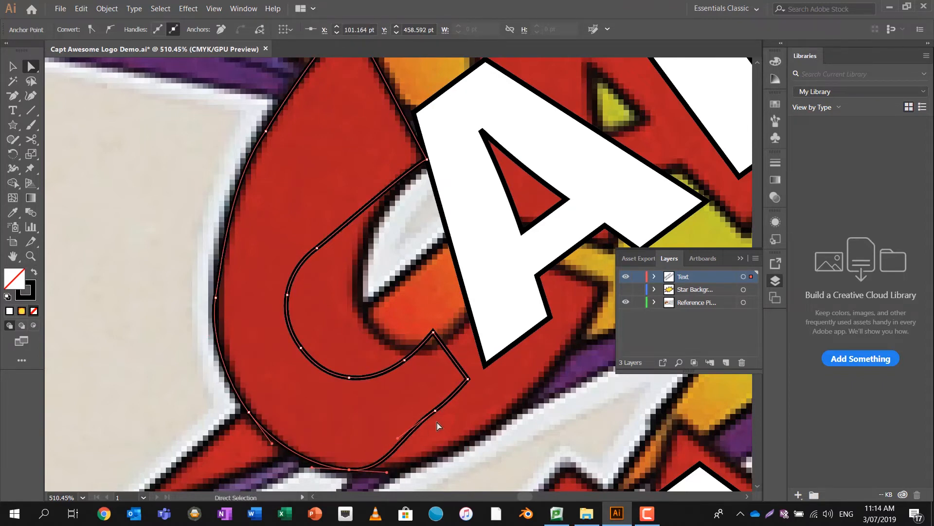
pyautogui.moveTo(434, 412); pyautogui.dragTo(482, 428)
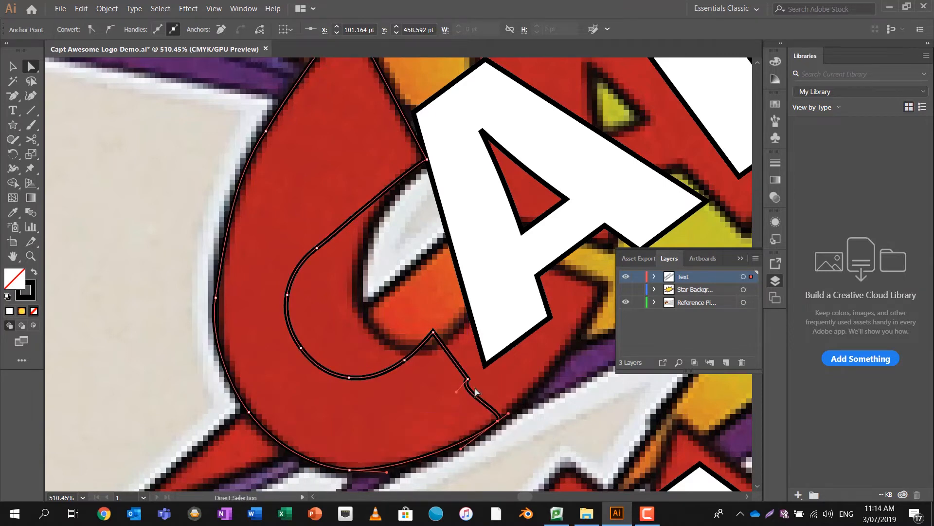
pyautogui.moveTo(468, 379); pyautogui.dragTo(607, 287)
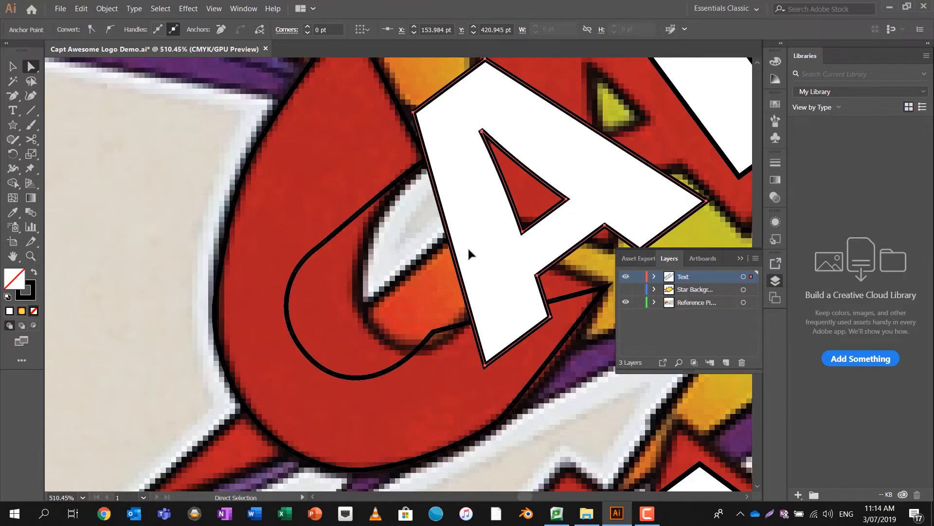
# Move the A clear of the C and reposition the anchors along the C's inner curve onto the reference outline
pyautogui.click(533, 169)
pyautogui.moveTo(432, 332); pyautogui.dragTo(503, 243)
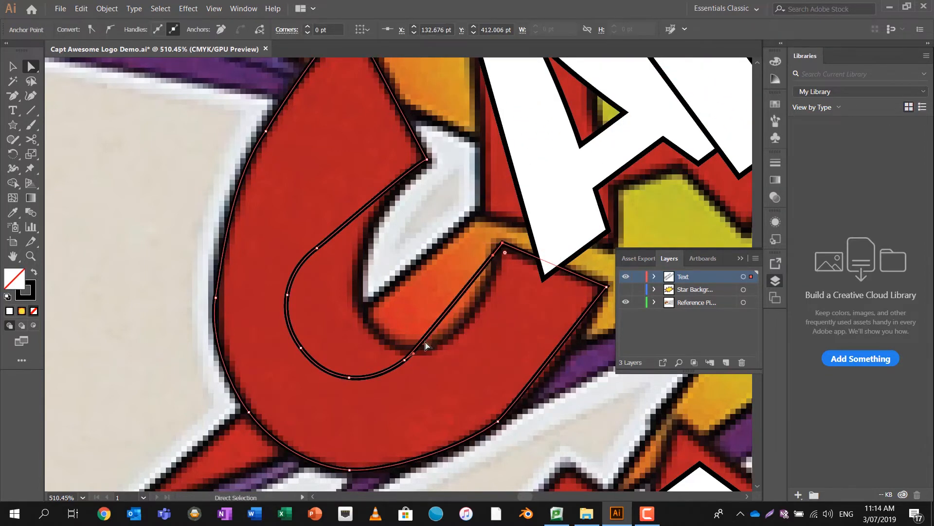
pyautogui.moveTo(408, 359); pyautogui.dragTo(473, 323)
pyautogui.moveTo(350, 378); pyautogui.dragTo(401, 350)
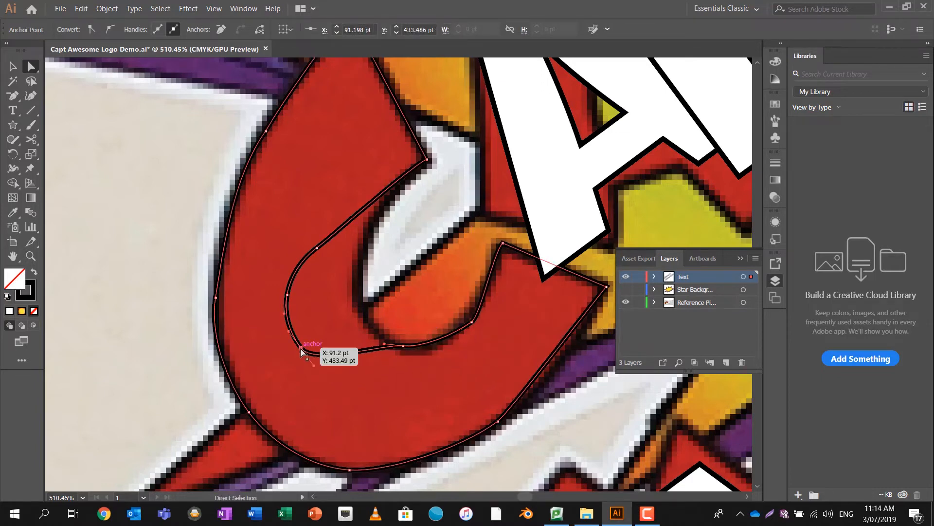
pyautogui.moveTo(301, 348); pyautogui.dragTo(373, 325)
pyautogui.moveTo(286, 294); pyautogui.dragTo(372, 223)
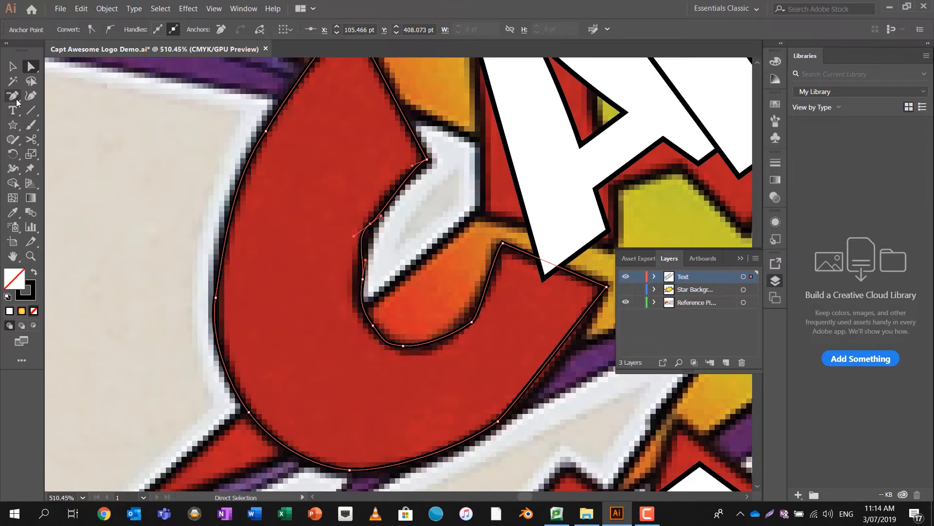
# Smooth the C's inner curve with the Smooth tool, from its upper inner corner round to the lower end, following the reference edge
pyautogui.click(29, 126)
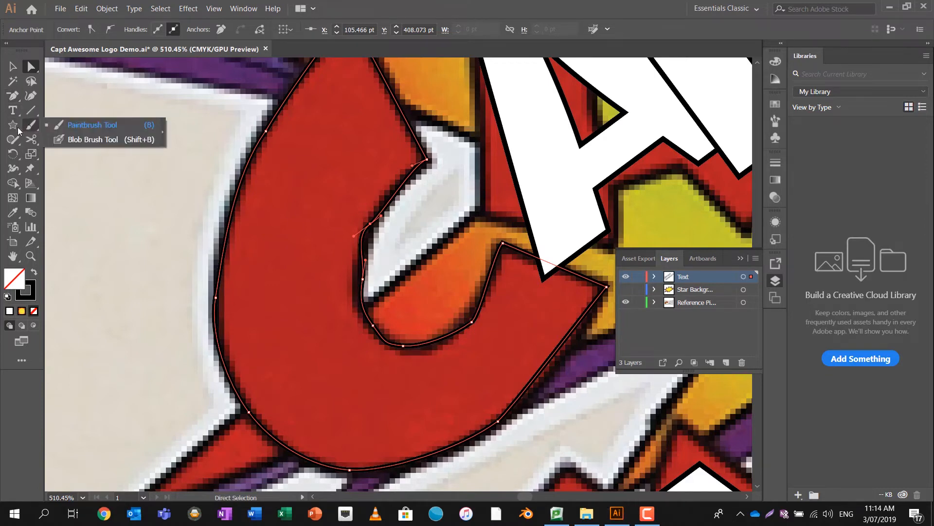
pyautogui.click(13, 144)
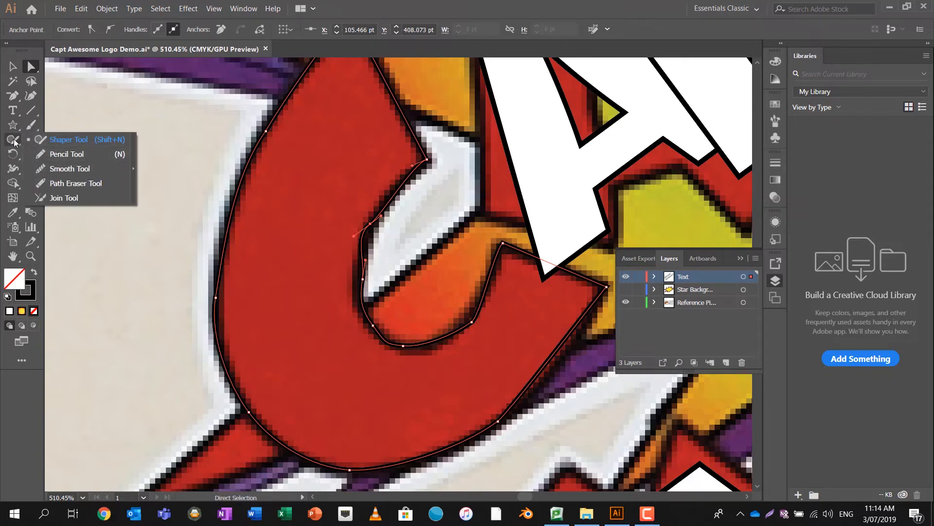
pyautogui.click(68, 168)
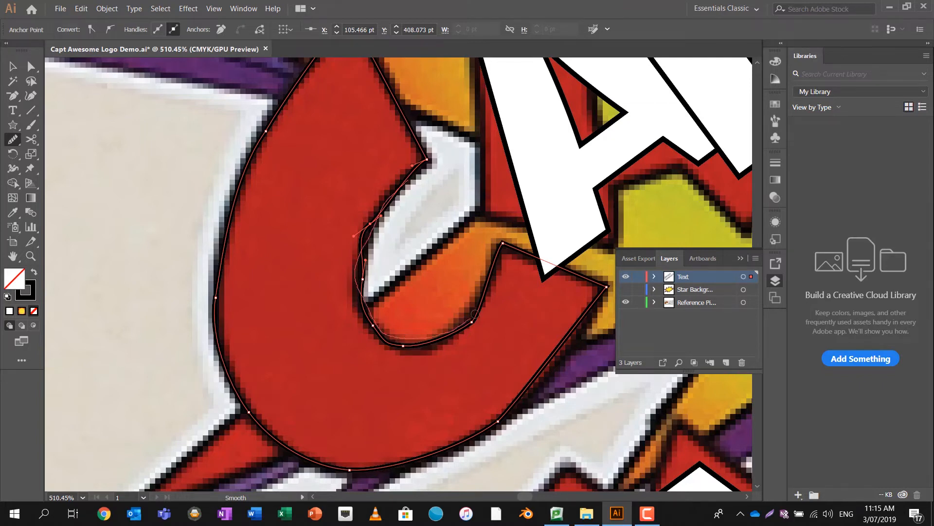
pyautogui.moveTo(496, 258); pyautogui.dragTo(496, 258)
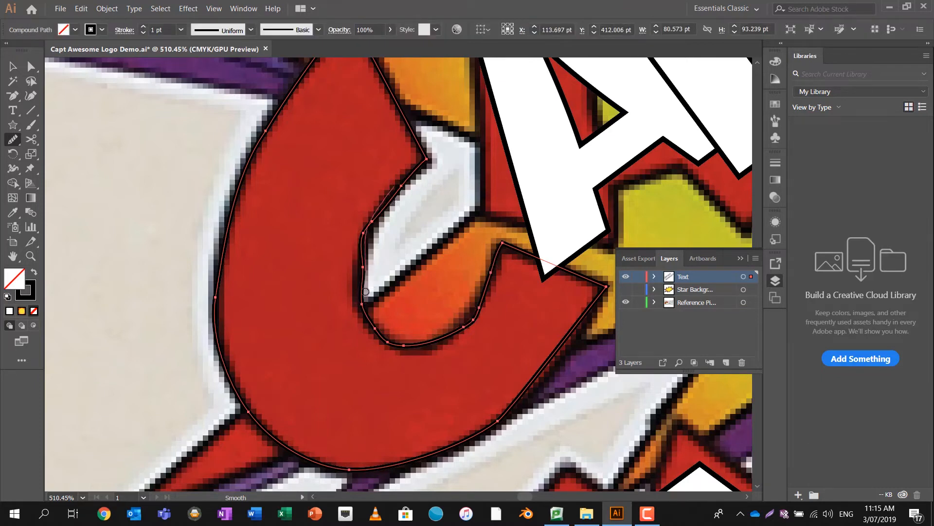
pyautogui.moveTo(371, 305); pyautogui.dragTo(371, 304)
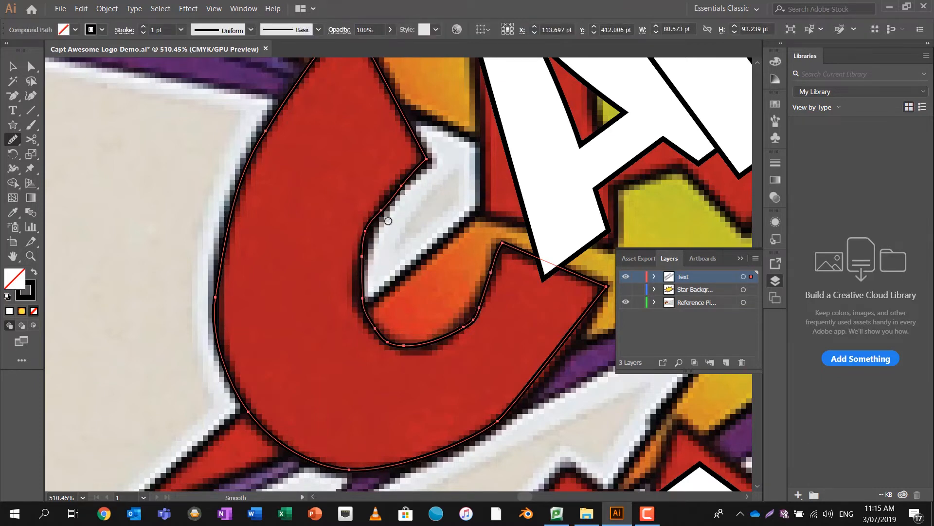
pyautogui.moveTo(358, 255); pyautogui.dragTo(382, 227)
pyautogui.moveTo(363, 292); pyautogui.dragTo(400, 189)
pyautogui.moveTo(363, 297); pyautogui.dragTo(397, 191)
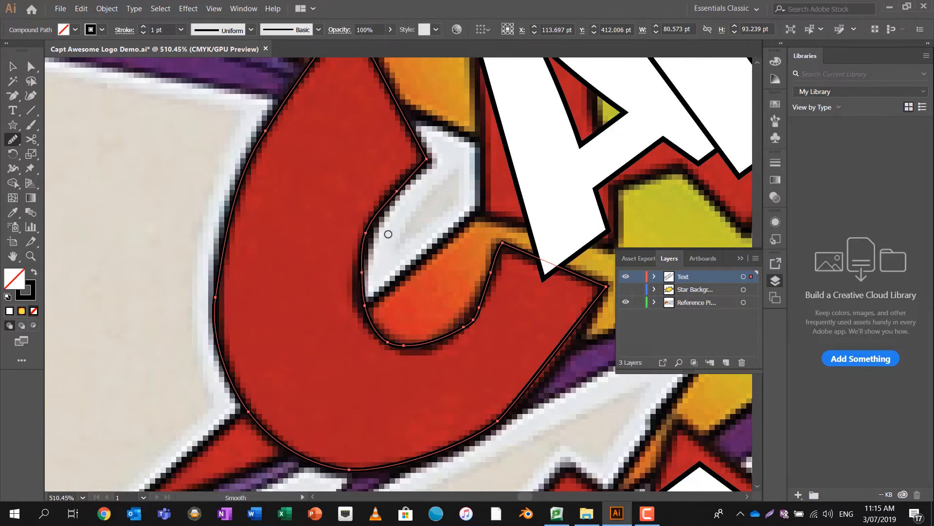
pyautogui.moveTo(385, 341); pyautogui.dragTo(452, 329)
pyautogui.moveTo(484, 275)
pyautogui.mouseDown()
pyautogui.moveTo(445, 330)
pyautogui.moveTo(486, 306)
pyautogui.mouseUp()
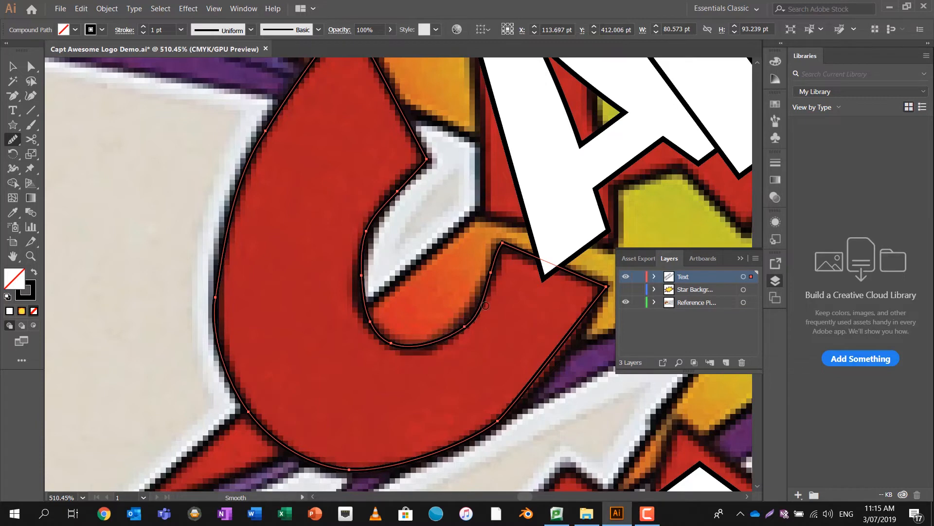
pyautogui.moveTo(498, 251); pyautogui.dragTo(470, 322)
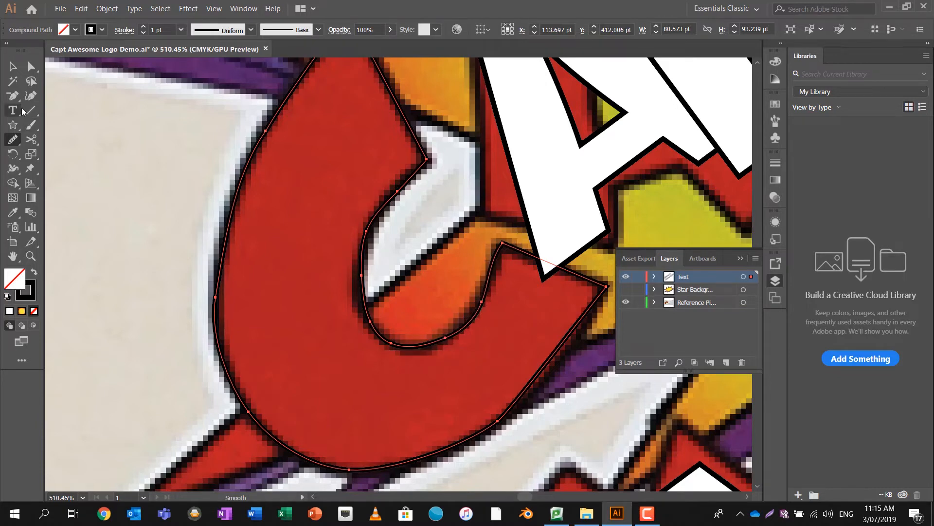
# Bend the outer edge at the C's lower tip with the Anchor Point tool to match the reference, and collapse the Layers panel
pyautogui.click(13, 95)
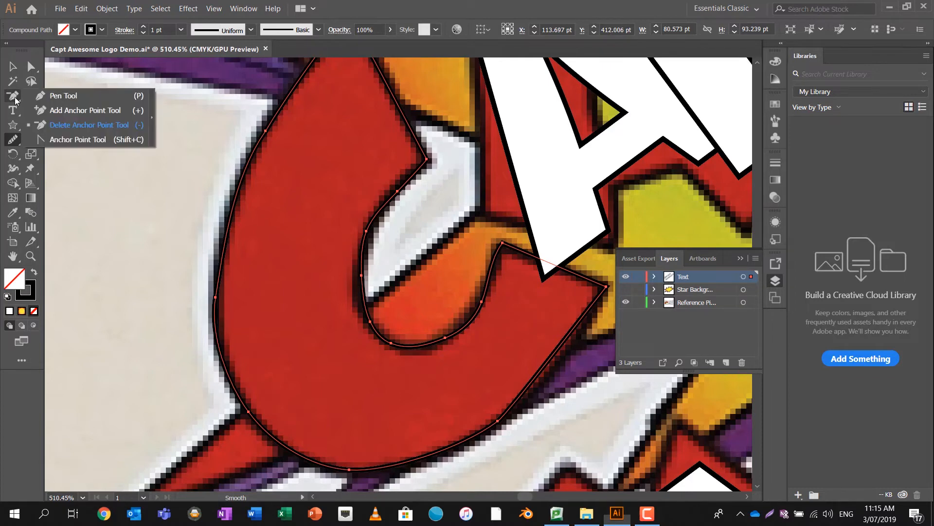
pyautogui.click(66, 135)
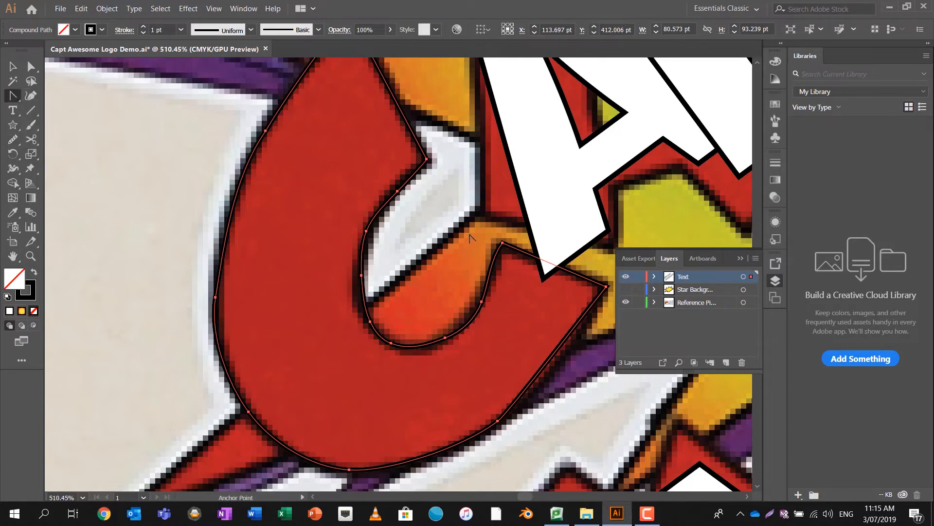
pyautogui.click(503, 242)
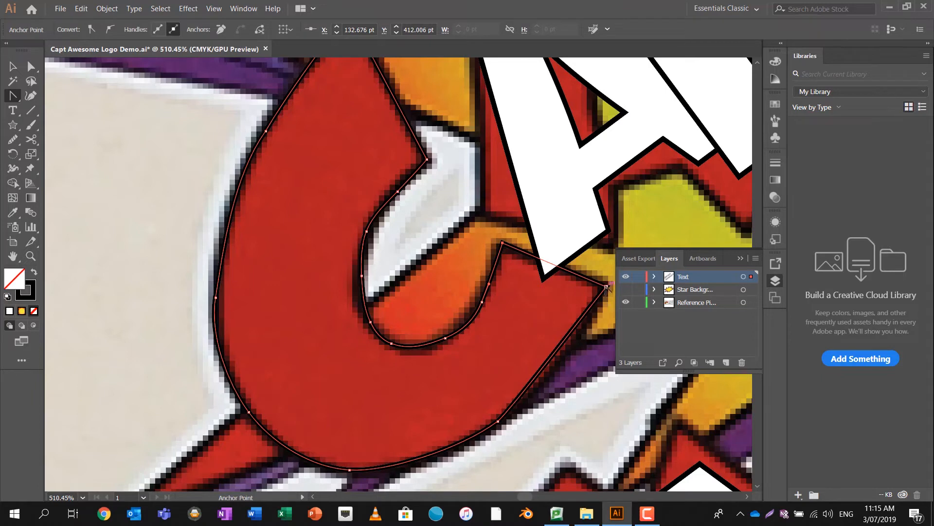
pyautogui.moveTo(606, 287); pyautogui.dragTo(588, 326)
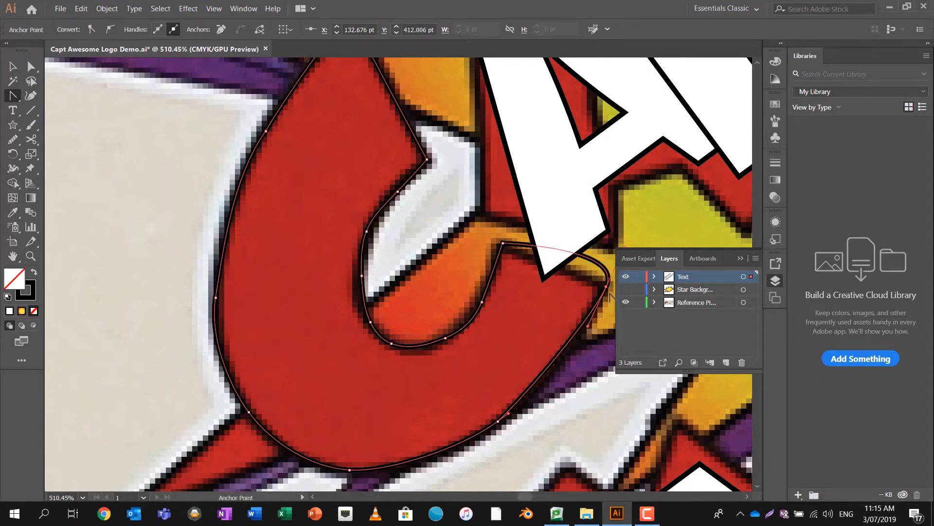
pyautogui.click(741, 260)
pyautogui.moveTo(625, 248); pyautogui.dragTo(607, 286)
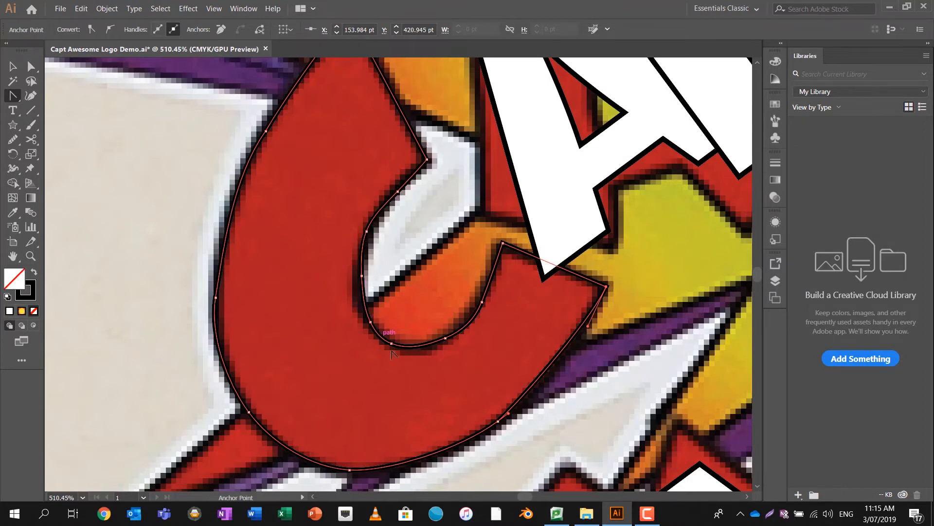
# Nudge the anchor at the upper bend of the C's inner curve so the edge sits on the reference outline
pyautogui.click(13, 100)
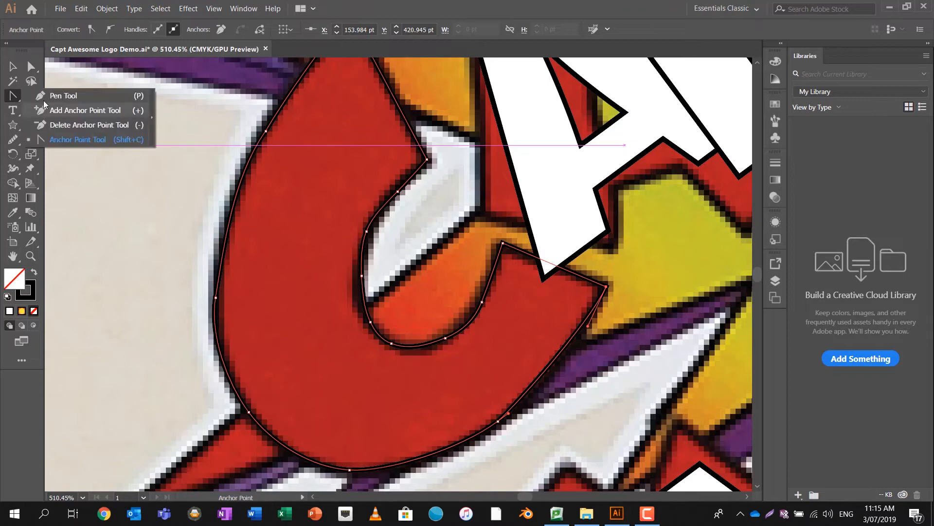
pyautogui.press('a')
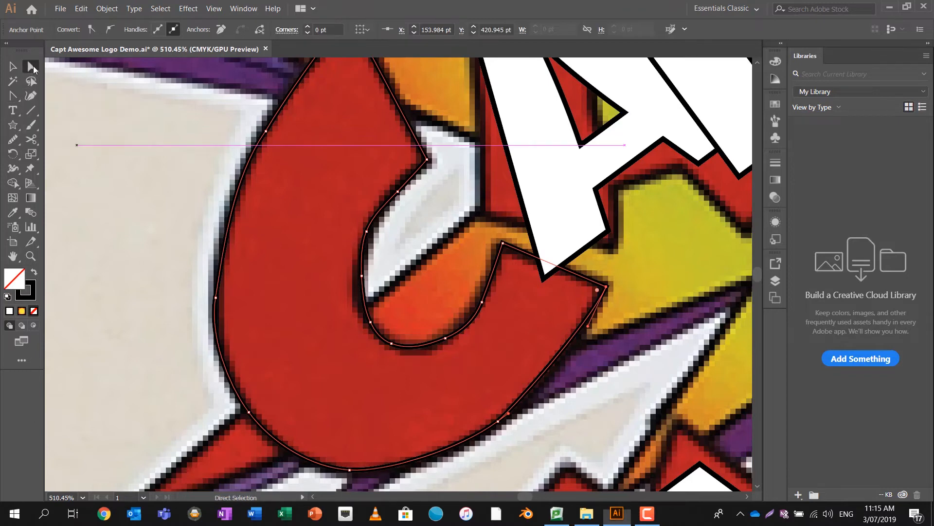
pyautogui.click(367, 231)
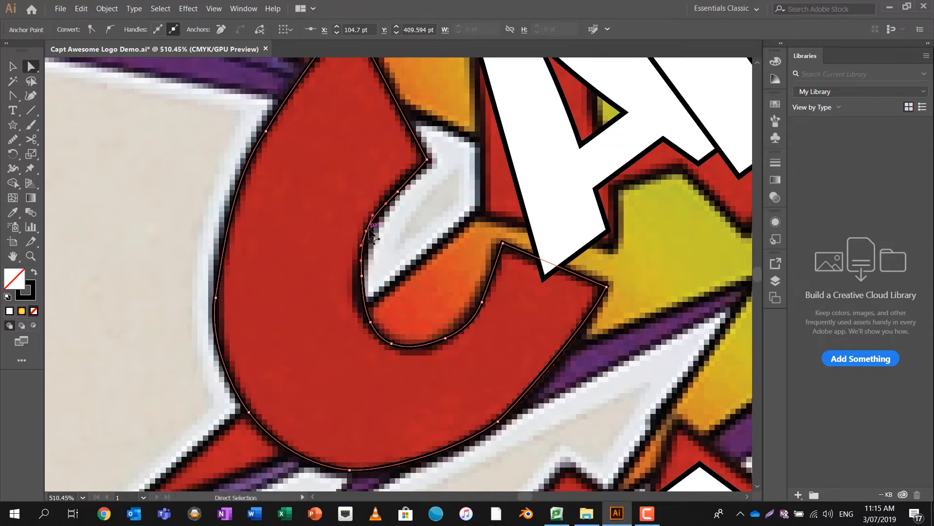
pyautogui.moveTo(368, 236); pyautogui.dragTo(369, 236)
# Move the corner anchors of the A's left side and left foot onto the matching corners of the reference letter
pyautogui.scroll(5, 457, 184)
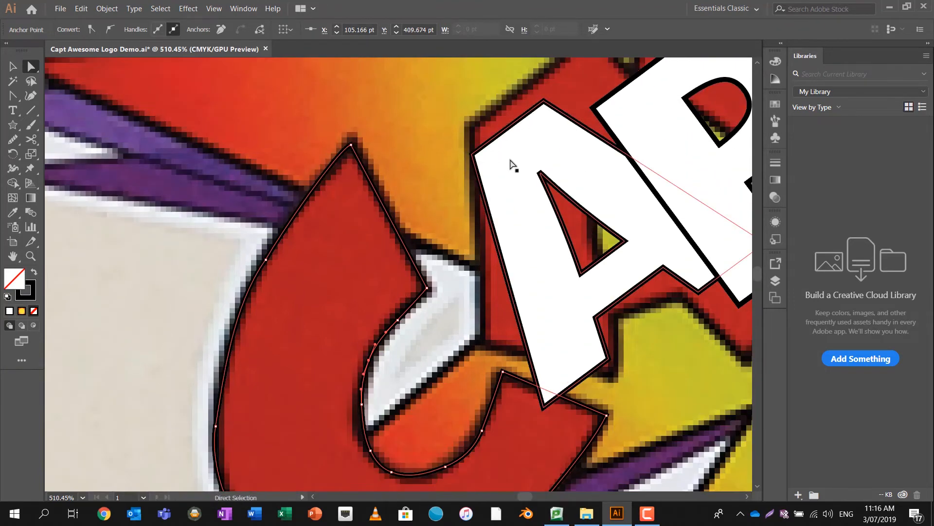
pyautogui.click(504, 154)
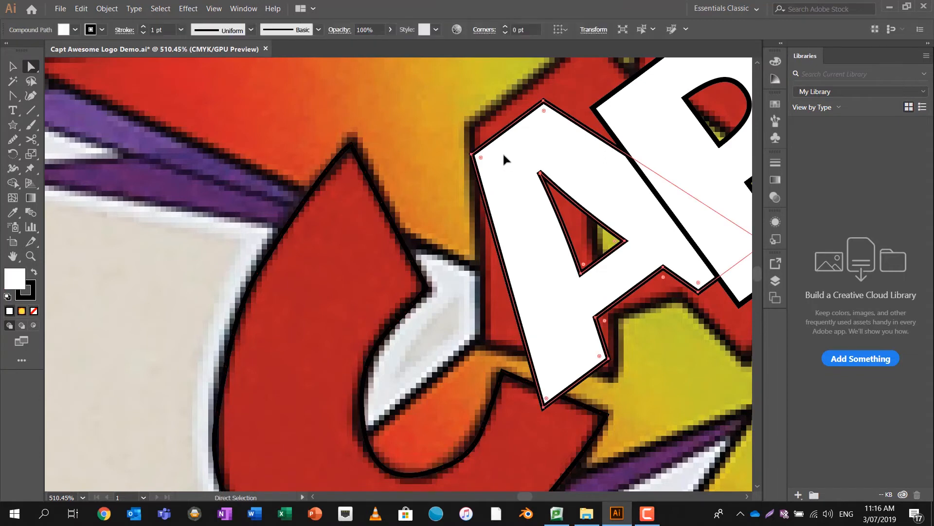
pyautogui.moveTo(474, 156); pyautogui.dragTo(473, 126)
pyautogui.moveTo(544, 409); pyautogui.dragTo(484, 342)
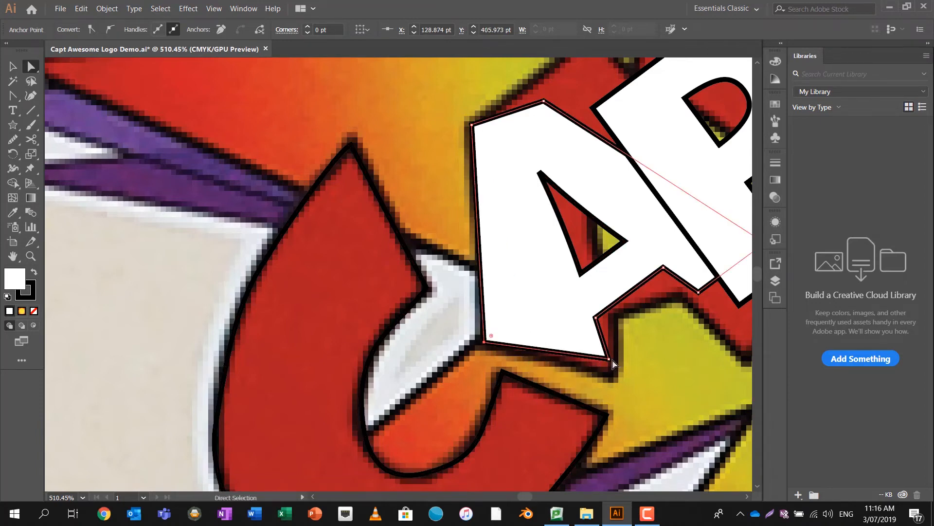
pyautogui.moveTo(612, 361); pyautogui.dragTo(614, 374)
pyautogui.moveTo(595, 319); pyautogui.dragTo(621, 314)
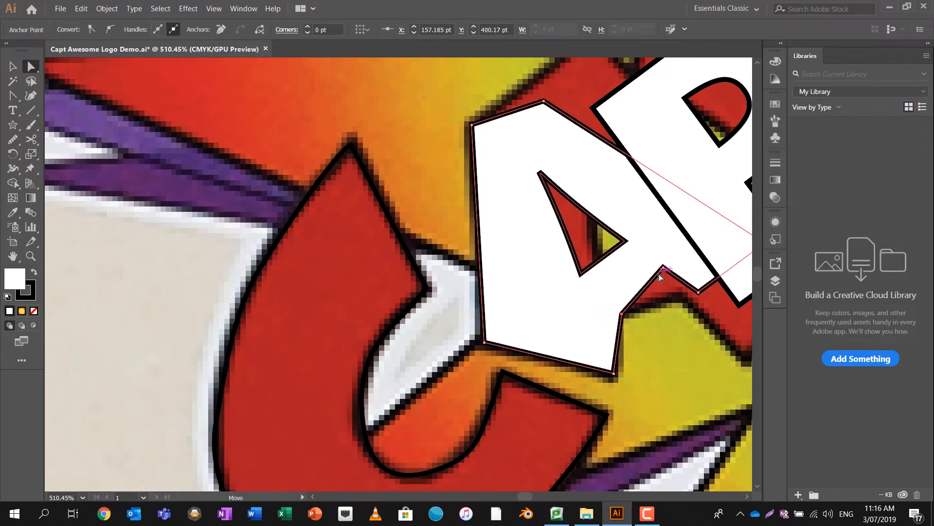
# Align the two corners of the notch between the A's legs and the right leg's lower tip with the reference letter
pyautogui.moveTo(660, 275); pyautogui.dragTo(685, 302)
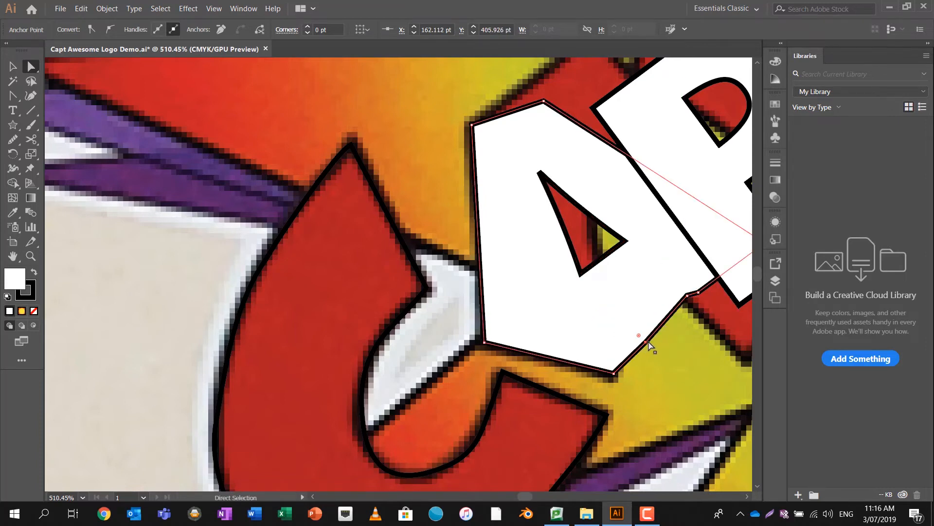
pyautogui.moveTo(648, 343); pyautogui.dragTo(622, 309)
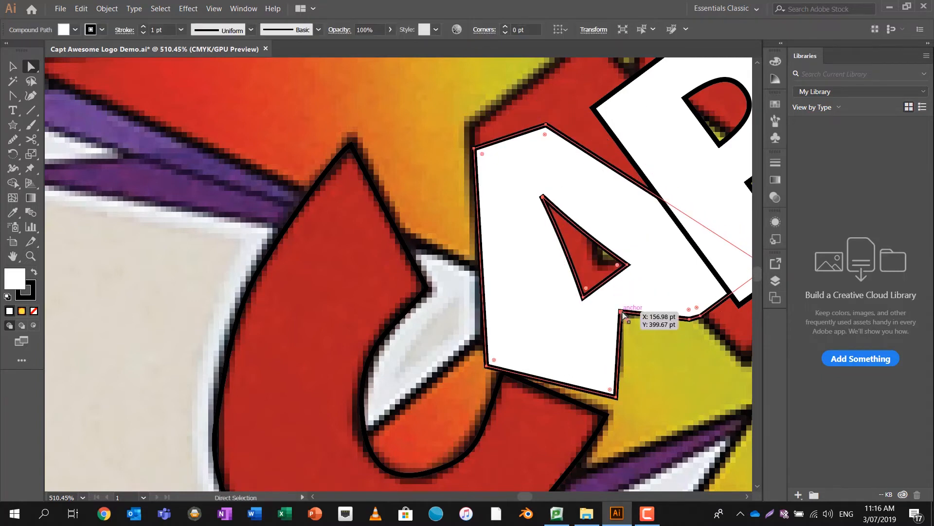
pyautogui.hotkey('ctrl', 'z')
pyautogui.press('a')
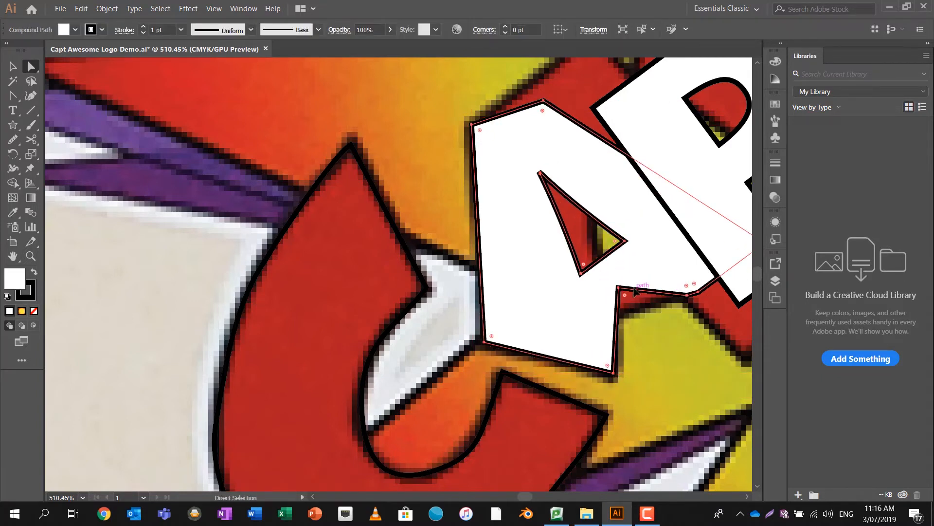
pyautogui.moveTo(619, 291); pyautogui.dragTo(621, 312)
pyautogui.moveTo(687, 295); pyautogui.dragTo(745, 363)
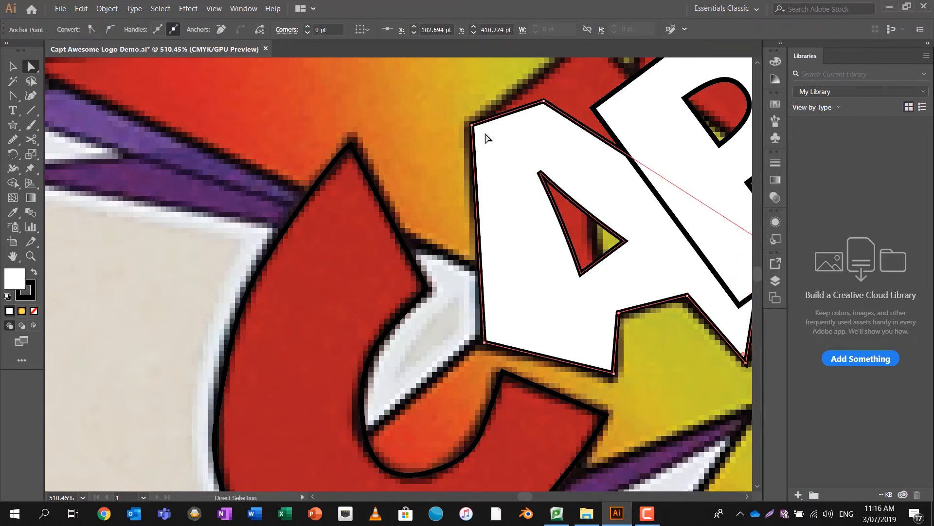
# Place the A's top corner on the reference peak and pull the overlapping upper anchor of its inner hole out to the right
pyautogui.scroll(2, 535, 122)
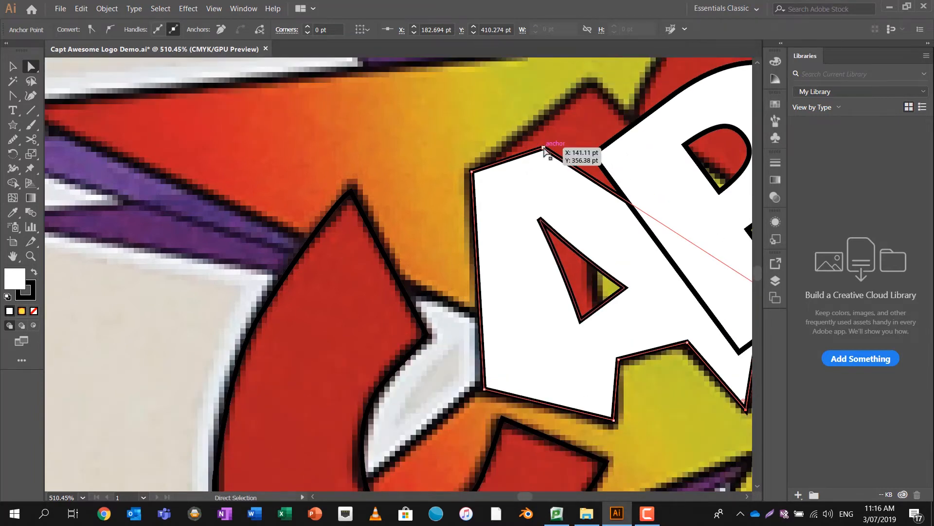
pyautogui.moveTo(544, 150); pyautogui.dragTo(587, 82)
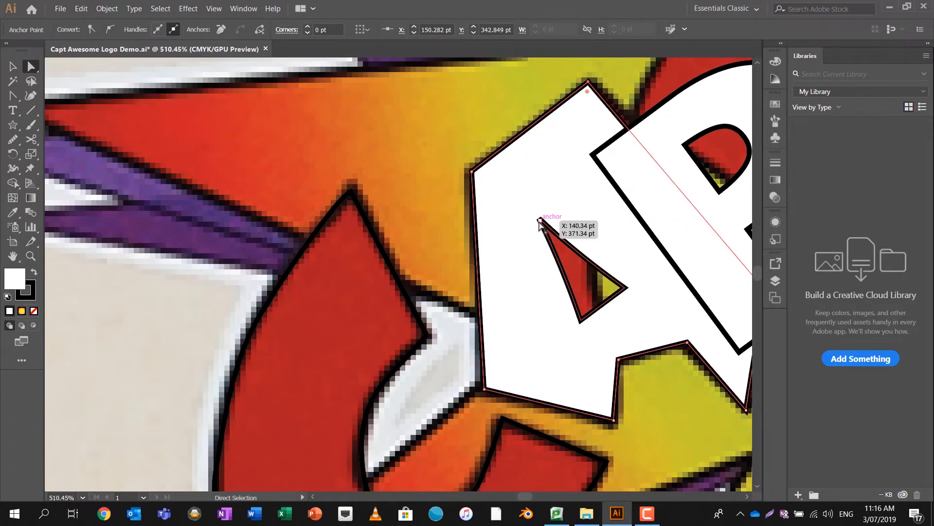
pyautogui.moveTo(540, 221); pyautogui.dragTo(593, 226)
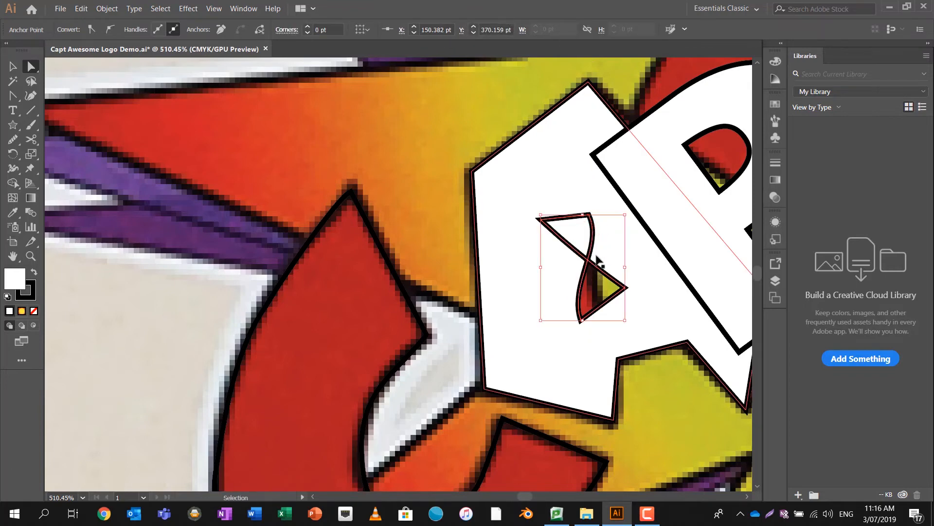
pyautogui.hotkey('ctrl', 'z')
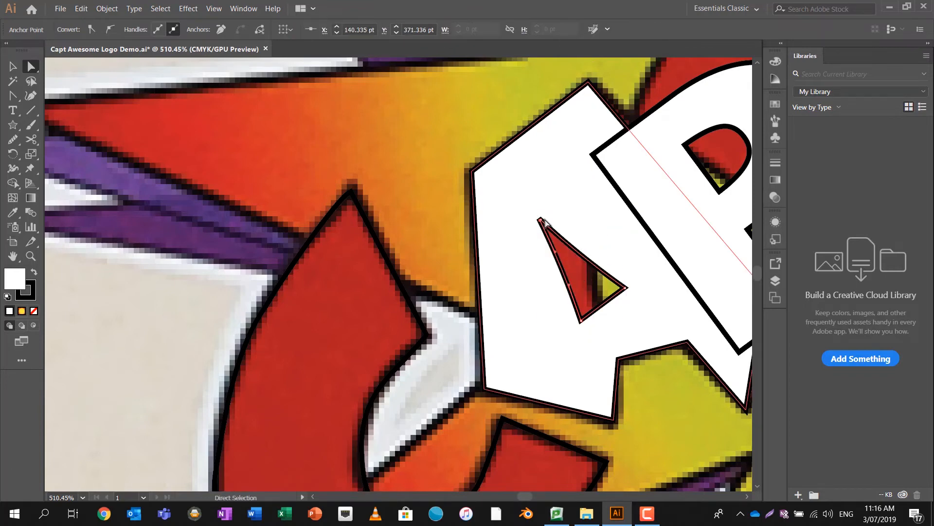
pyautogui.moveTo(542, 219); pyautogui.dragTo(608, 199)
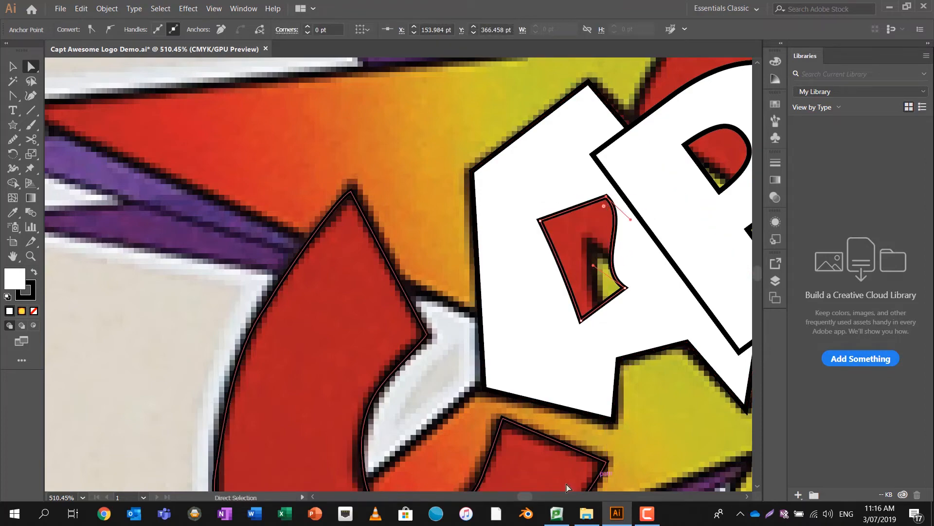
# Move the P away from the A and pull the A's outer right corner onto the reference corner
pyautogui.moveTo(528, 496)
pyautogui.mouseDown()
pyautogui.moveTo(547, 498)
pyautogui.moveTo(529, 498)
pyautogui.mouseUp()
pyautogui.click(395, 126)
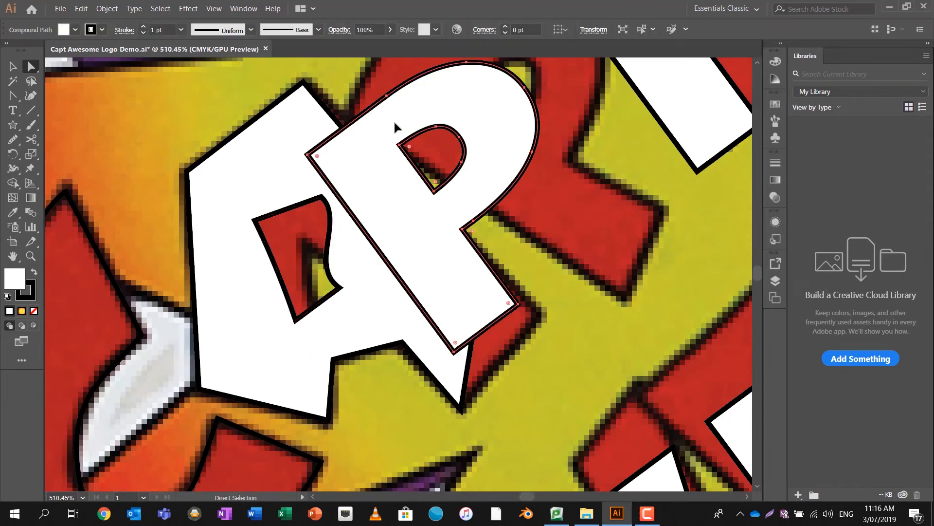
pyautogui.moveTo(395, 126); pyautogui.dragTo(541, 93)
pyautogui.click(409, 255)
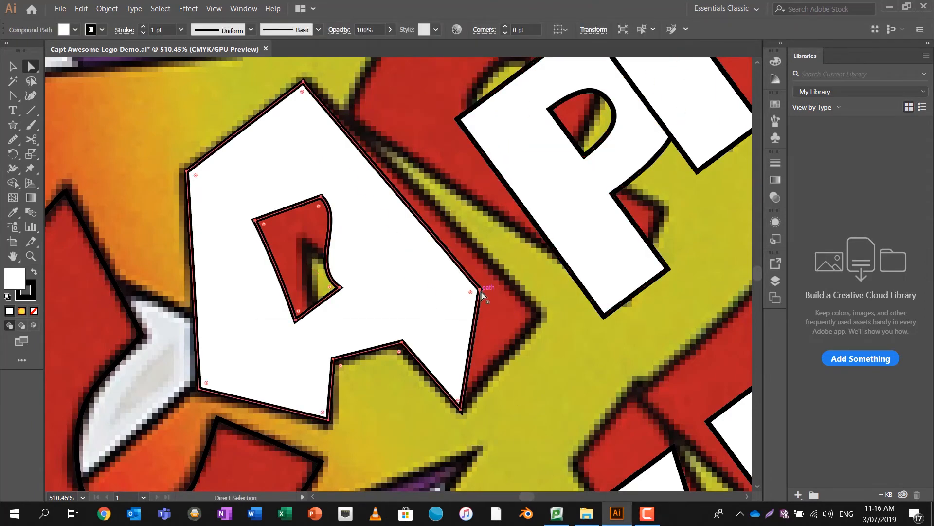
pyautogui.moveTo(482, 294); pyautogui.dragTo(545, 316)
# Pull the lower-right anchor of the A's inner hole out to the reference hole's corner and remove the A's white fill
pyautogui.hotkey('ctrl', 'z')
pyautogui.moveTo(342, 291); pyautogui.dragTo(364, 292)
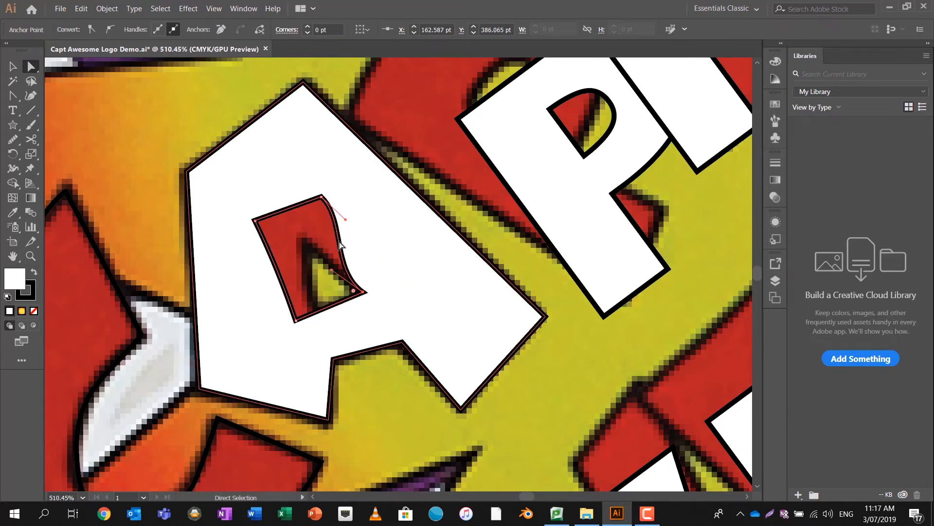
pyautogui.doubleClick(17, 277)
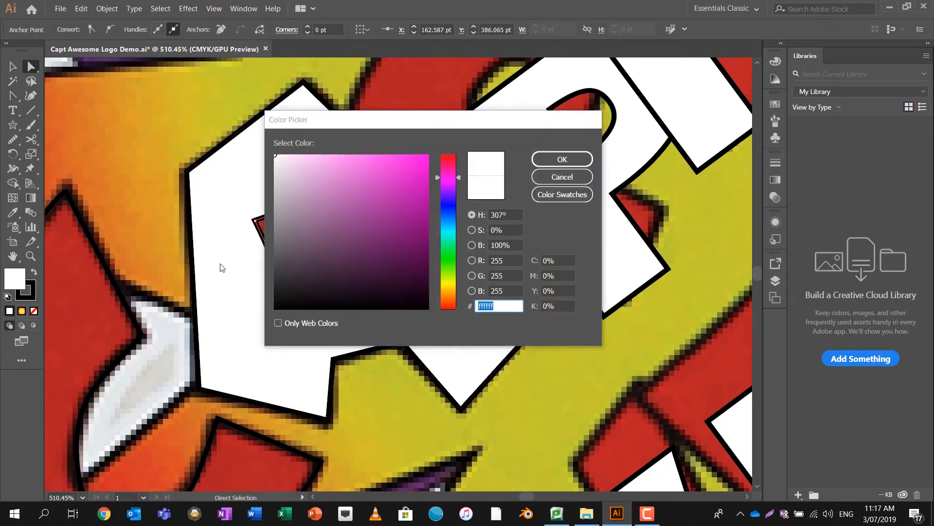
pyautogui.click(560, 175)
pyautogui.click(34, 311)
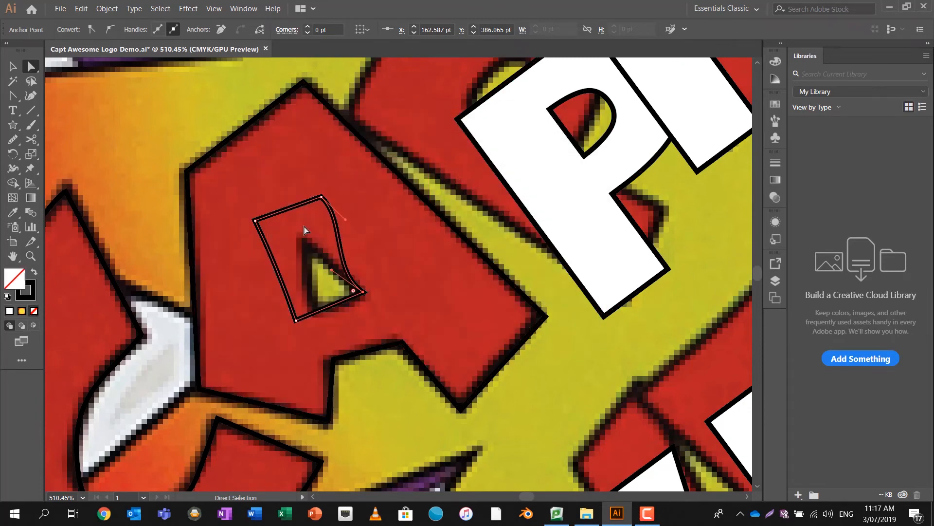
# Move the four anchors of the A's inner hole onto the corners of the small hole in the reference letter
pyautogui.moveTo(258, 220); pyautogui.dragTo(302, 240)
pyautogui.moveTo(297, 319); pyautogui.dragTo(316, 312)
pyautogui.moveTo(363, 292); pyautogui.dragTo(362, 296)
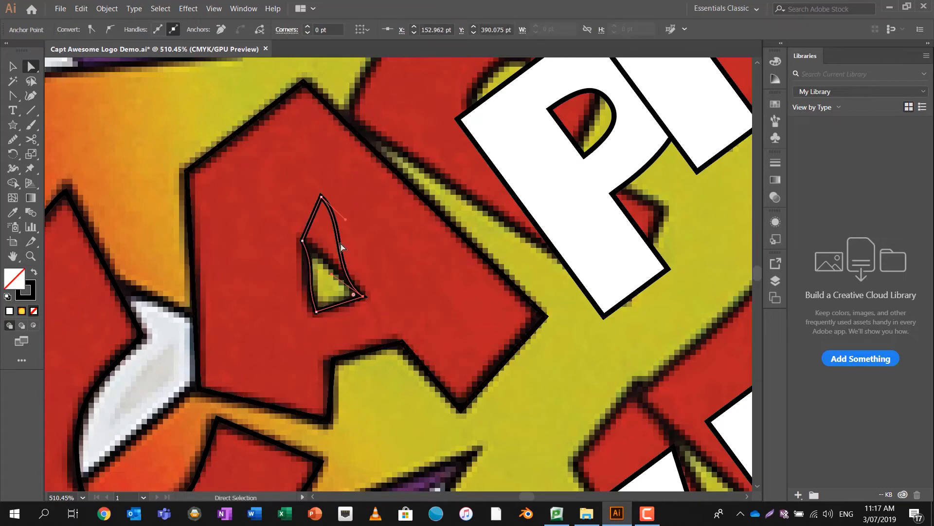
pyautogui.moveTo(326, 200); pyautogui.dragTo(313, 239)
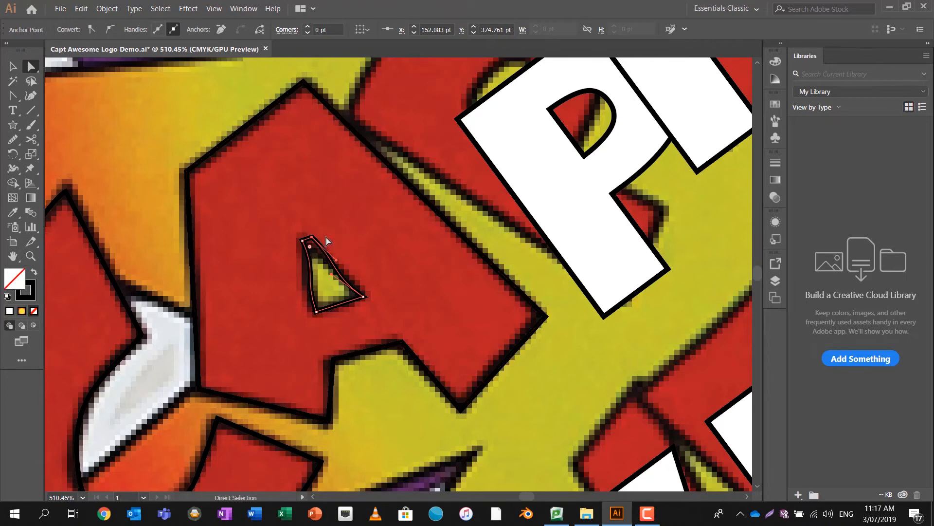
pyautogui.press('p')
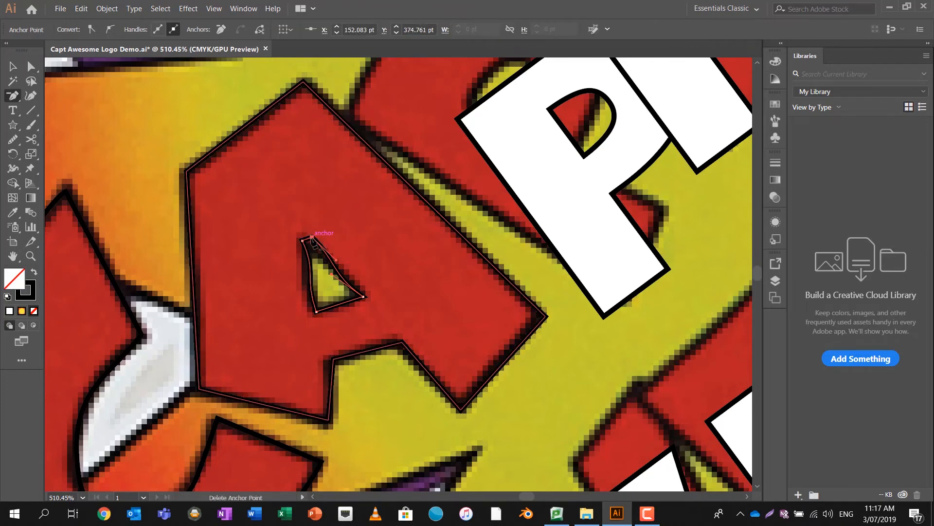
pyautogui.click(340, 265)
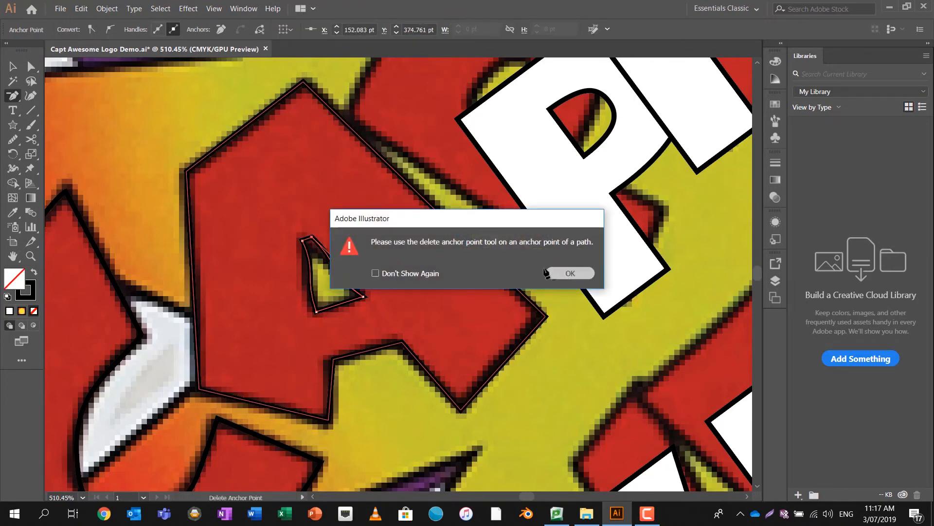
pyautogui.click(569, 273)
# Straighten the curved sides of the A's inner hole by converting its anchors and handles with the Anchor Point tool
pyautogui.click(13, 95)
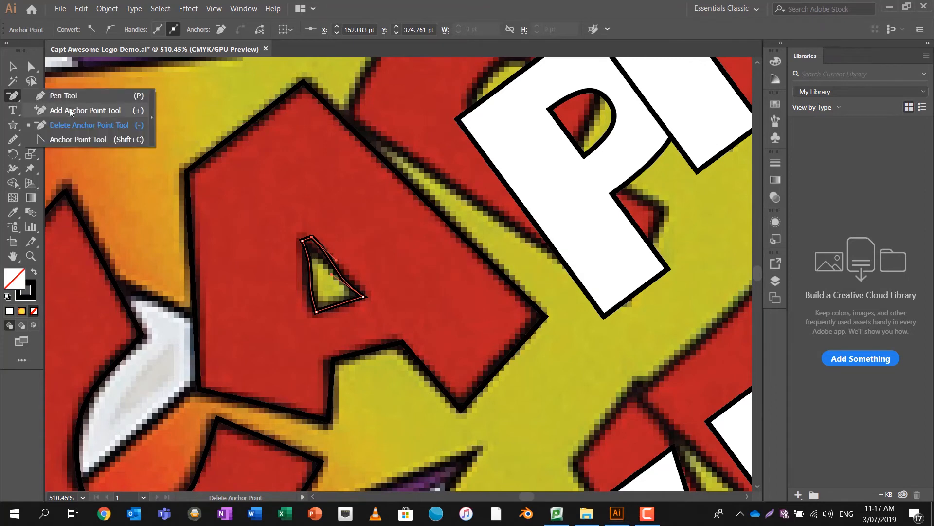
pyautogui.click(77, 138)
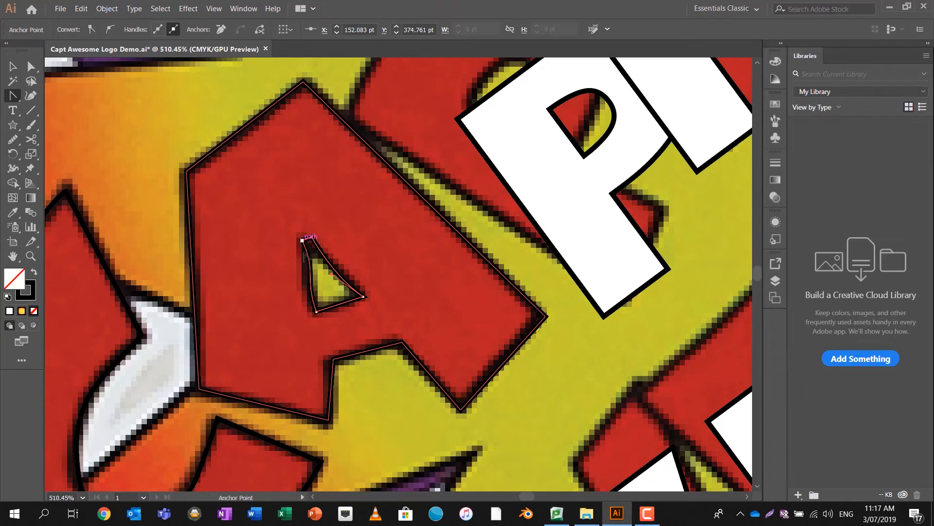
pyautogui.moveTo(316, 311); pyautogui.dragTo(326, 319)
pyautogui.click(316, 312)
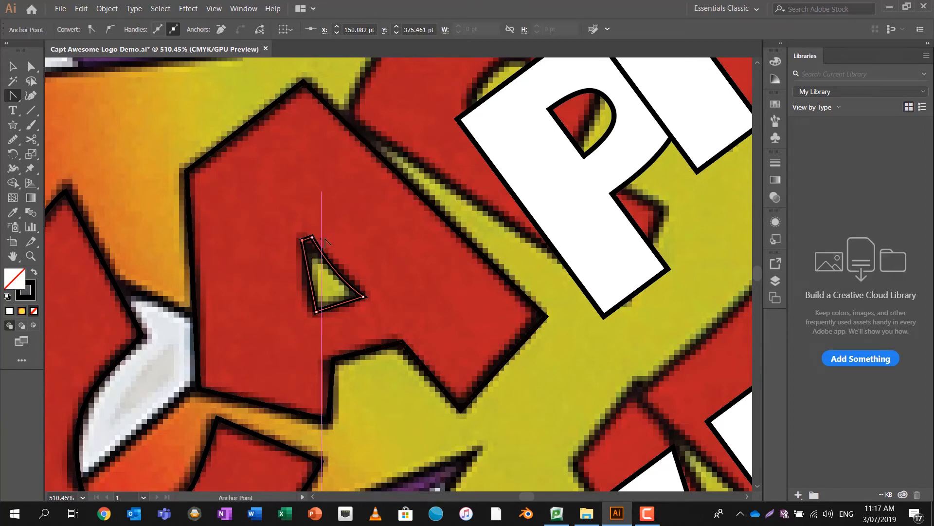
pyautogui.moveTo(312, 238); pyautogui.dragTo(332, 228)
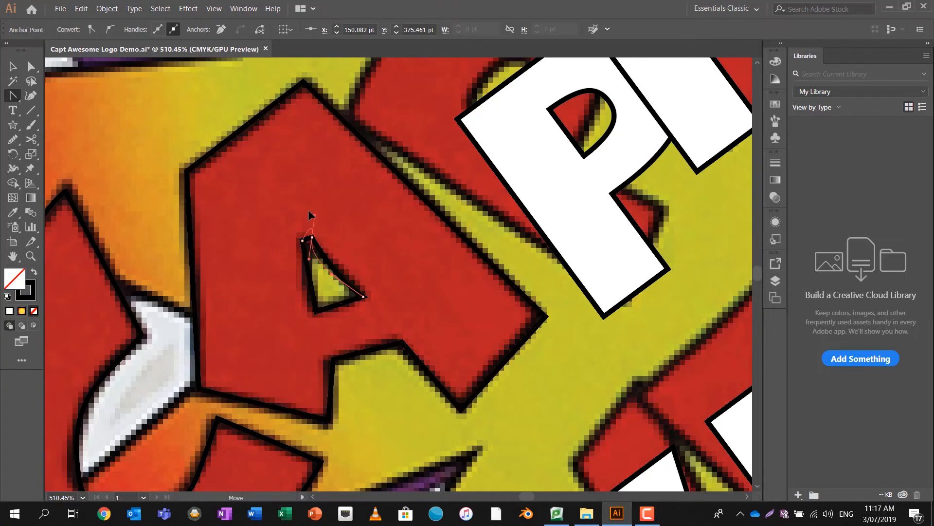
pyautogui.moveTo(289, 207); pyautogui.dragTo(288, 219)
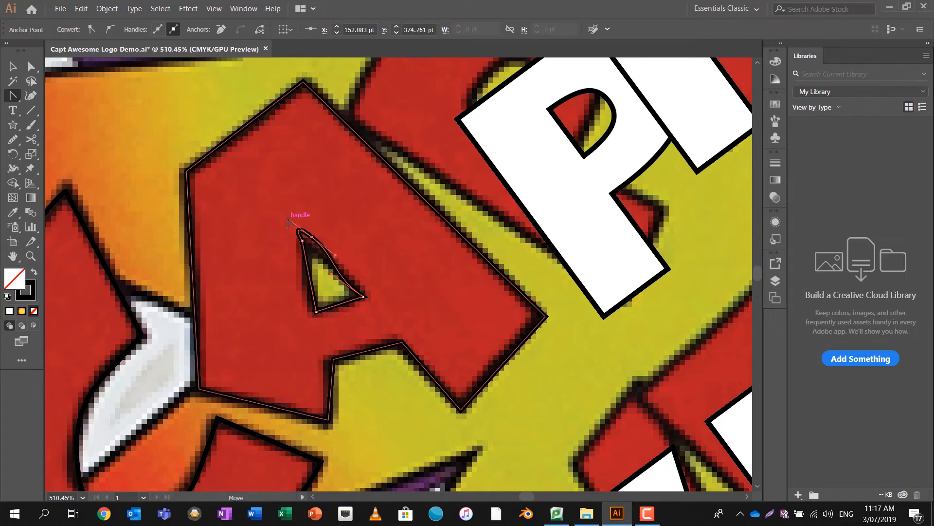
pyautogui.click(289, 219)
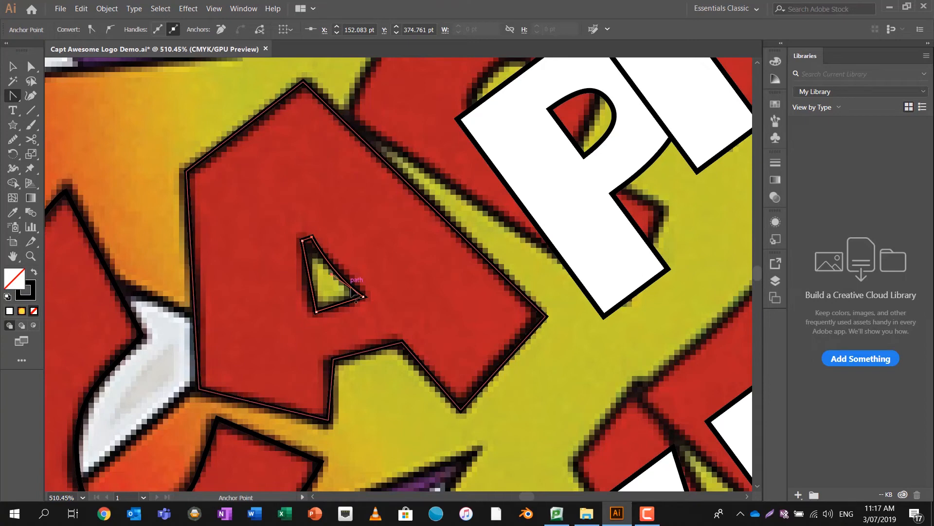
pyautogui.click(332, 274)
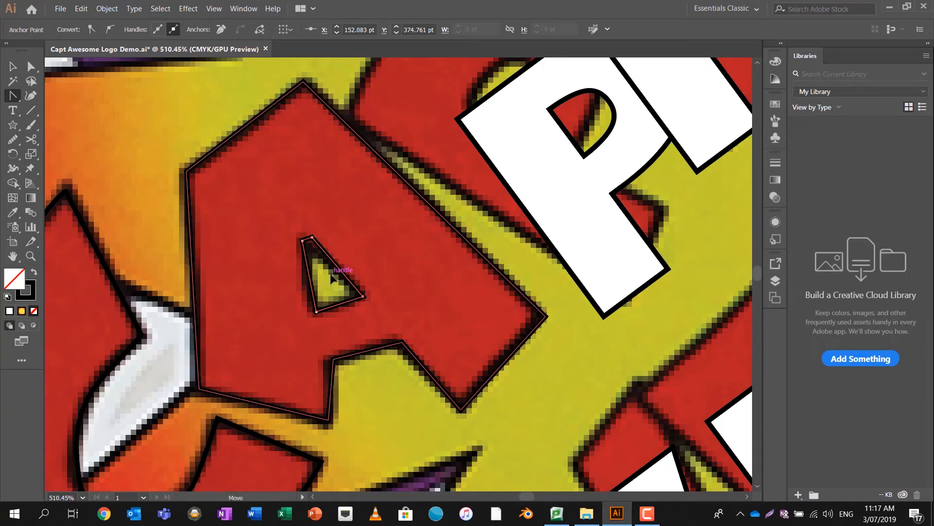
# Fine-tune the two lower corners of the A's inner hole to match the reference outline with the Direct Selection tool
pyautogui.click(30, 66)
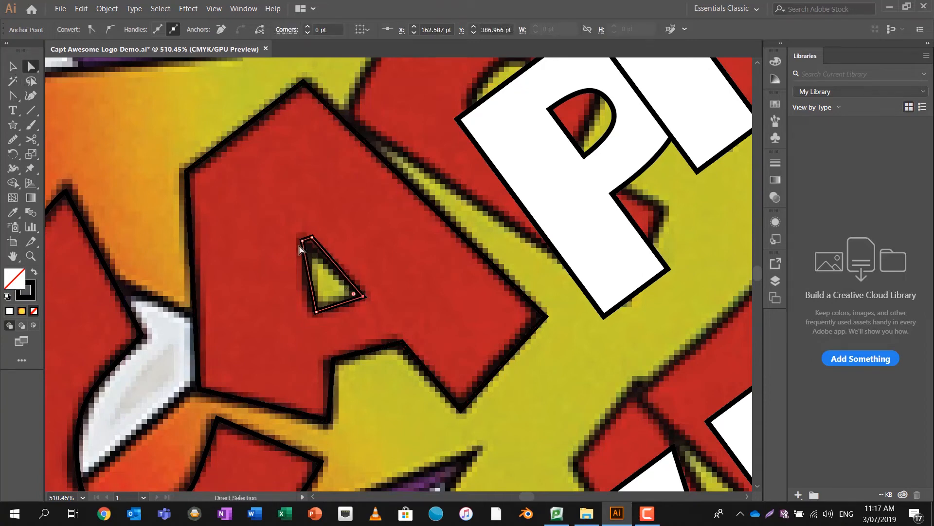
pyautogui.click(317, 311)
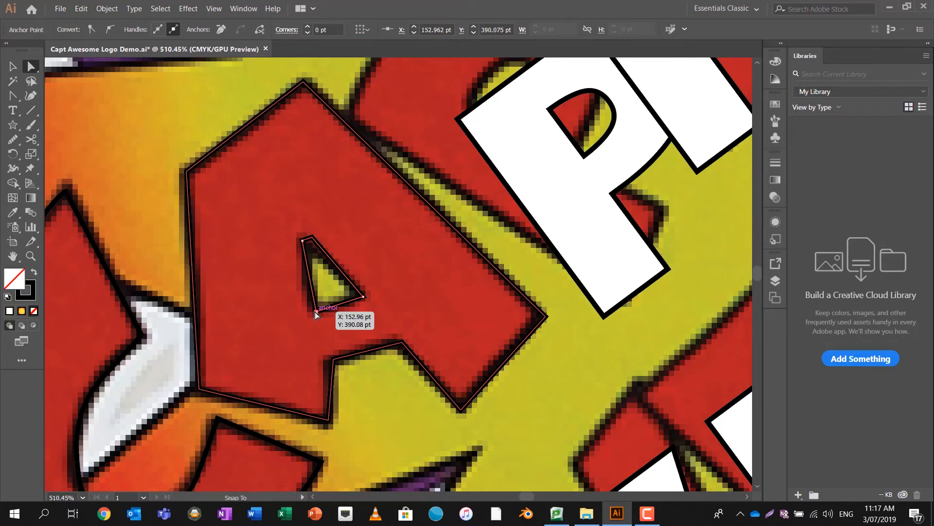
pyautogui.moveTo(317, 314); pyautogui.dragTo(314, 314)
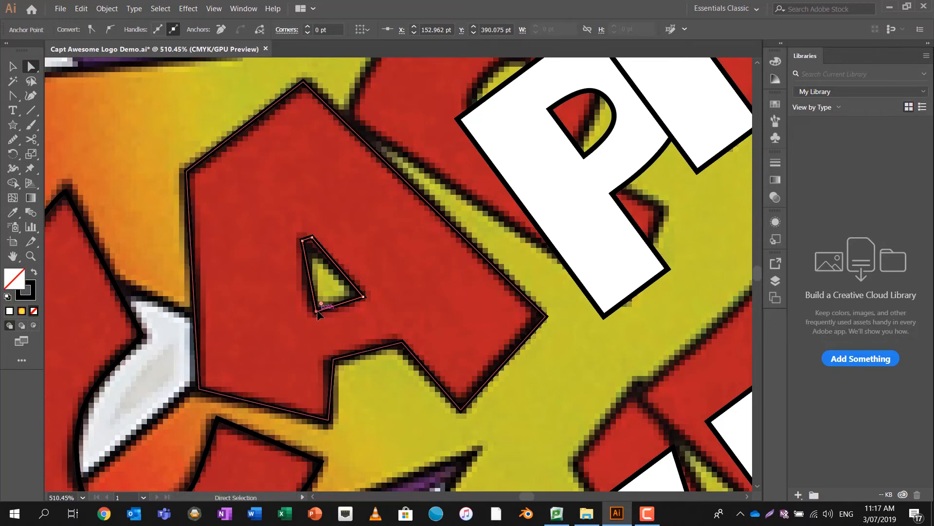
pyautogui.click(362, 298)
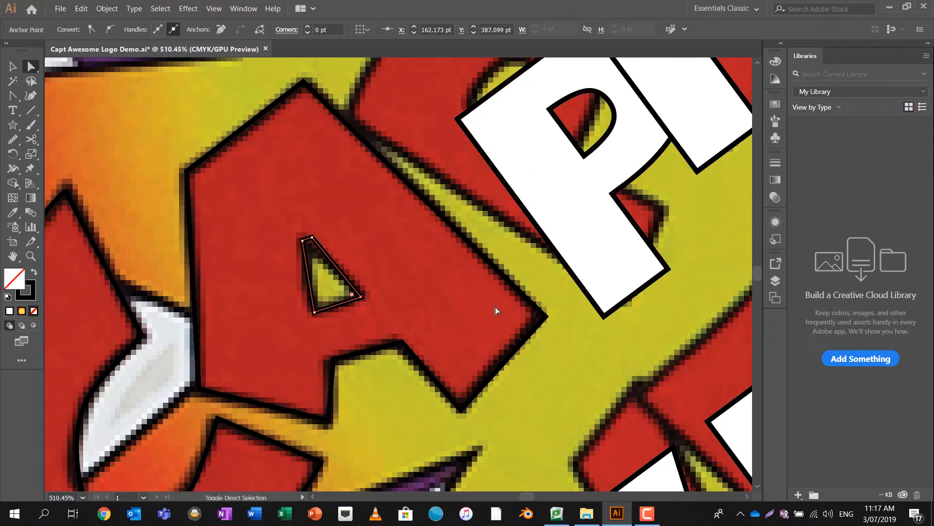
pyautogui.press('space')
pyautogui.moveTo(664, 198); pyautogui.dragTo(527, 317)
pyautogui.click(13, 68)
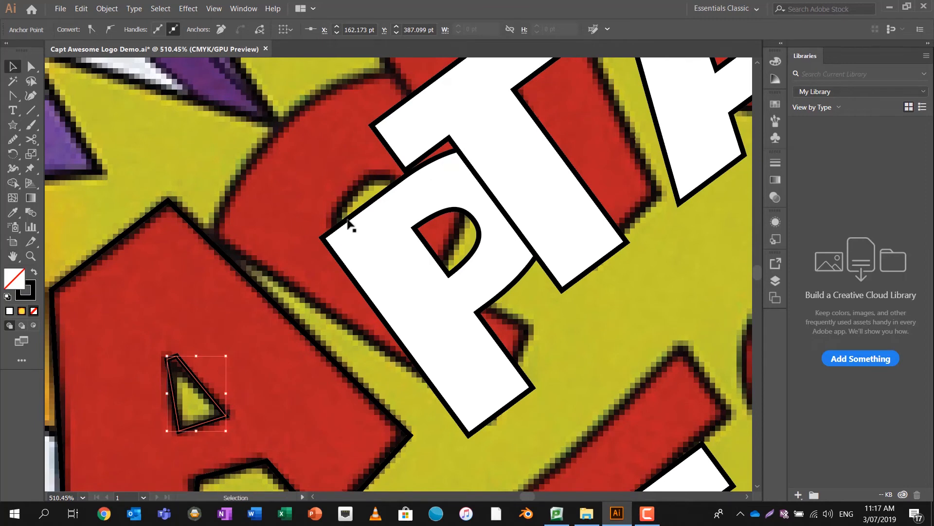
pyautogui.moveTo(359, 228)
pyautogui.mouseDown()
pyautogui.moveTo(334, 222)
pyautogui.moveTo(356, 226)
pyautogui.mouseUp()
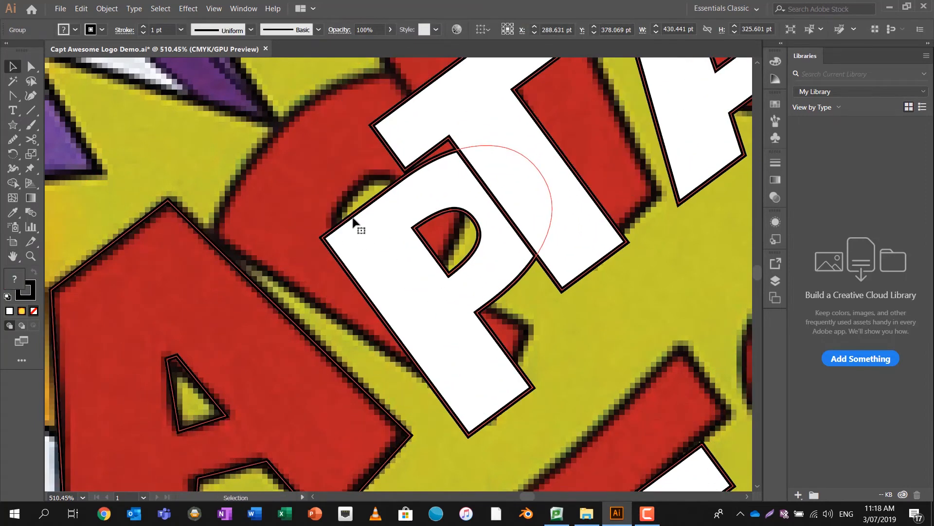
pyautogui.press('a')
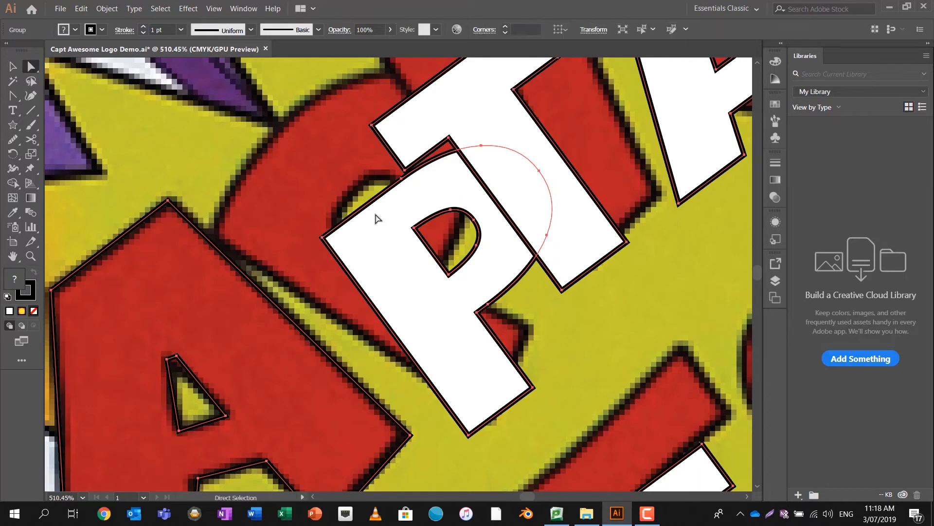
pyautogui.moveTo(347, 194)
pyautogui.mouseDown()
pyautogui.moveTo(314, 178)
pyautogui.moveTo(336, 180)
pyautogui.mouseUp()
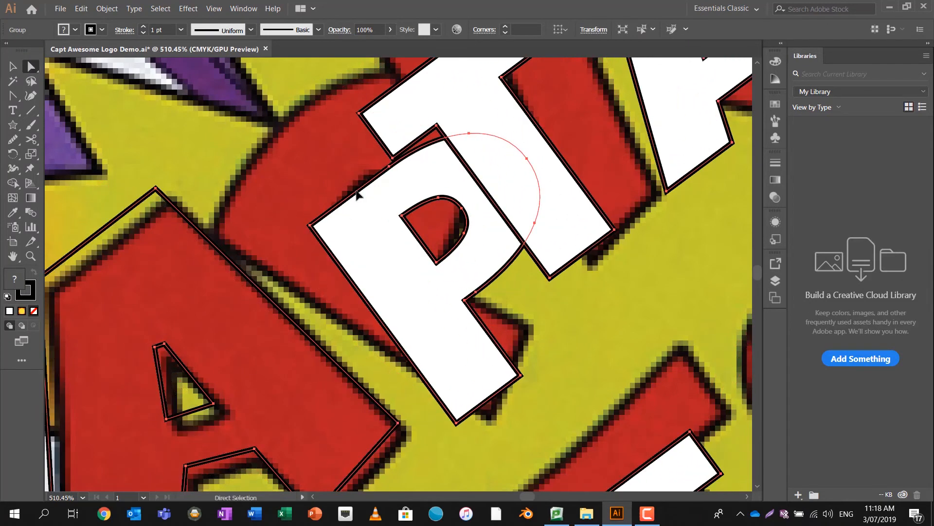
pyautogui.hotkey('ctrl', 'z')
# Move the P so its left corner meets the reference P, and place its two foot corners on the matching reference corners
pyautogui.click(341, 201)
pyautogui.click(355, 217)
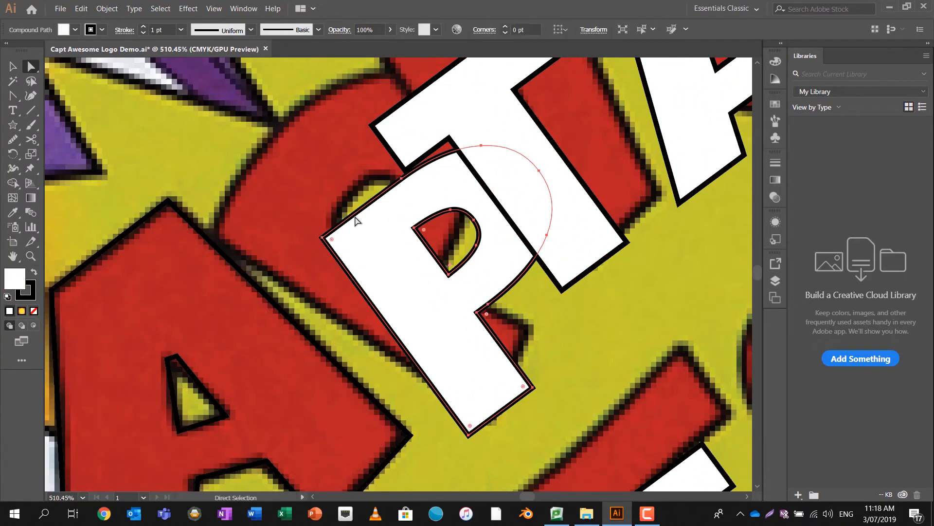
pyautogui.moveTo(355, 217); pyautogui.dragTo(248, 206)
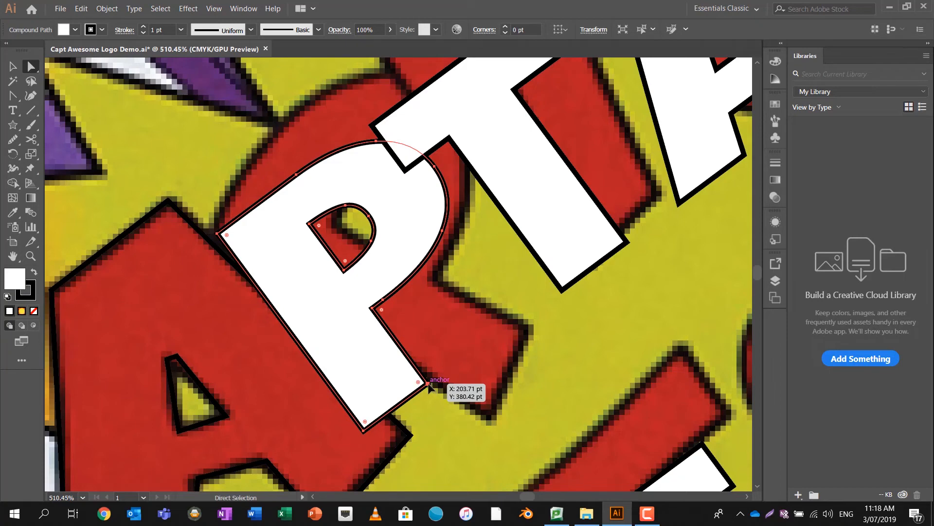
pyautogui.moveTo(429, 385); pyautogui.dragTo(527, 326)
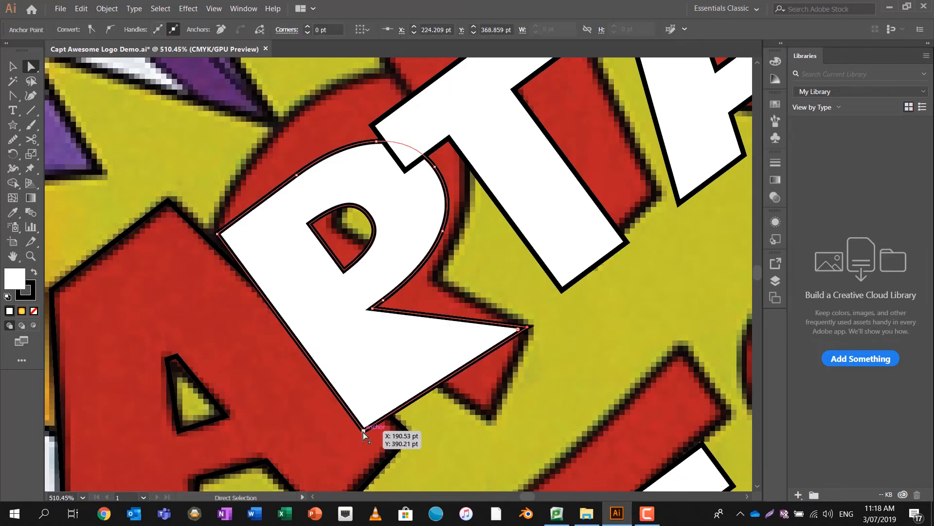
pyautogui.moveTo(363, 432); pyautogui.dragTo(490, 421)
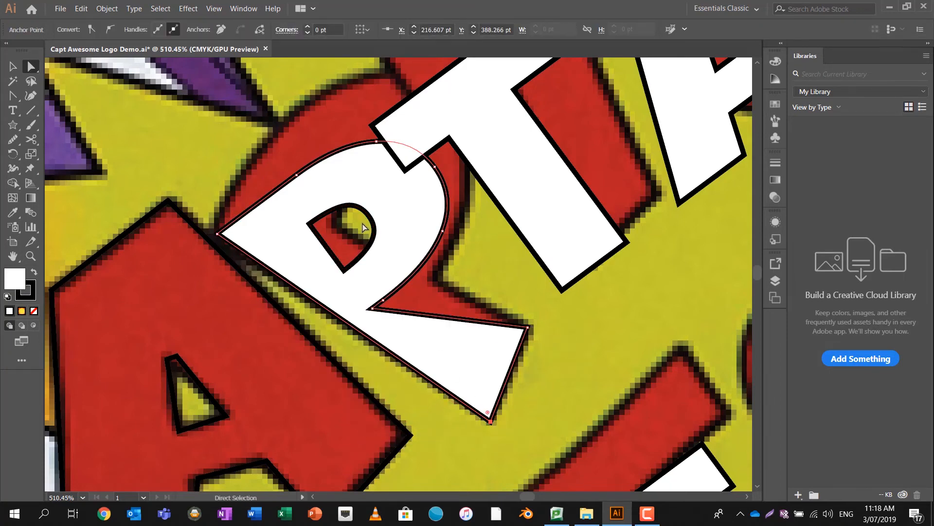
# Select the anchors around the P's bowl together and move them up to the top of the reference letter
pyautogui.scroll(-1, 388, 184)
pyautogui.scroll(2, 387, 184)
pyautogui.click(297, 198)
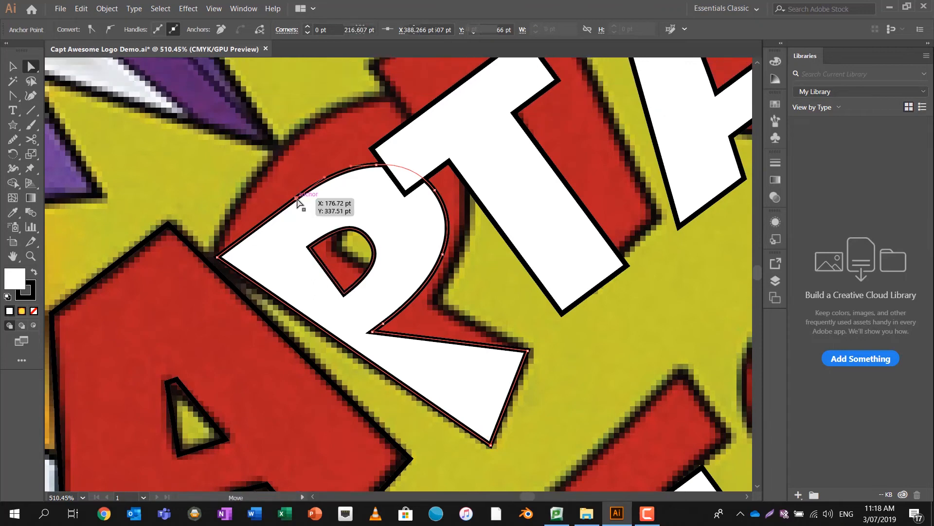
pyautogui.click(377, 165)
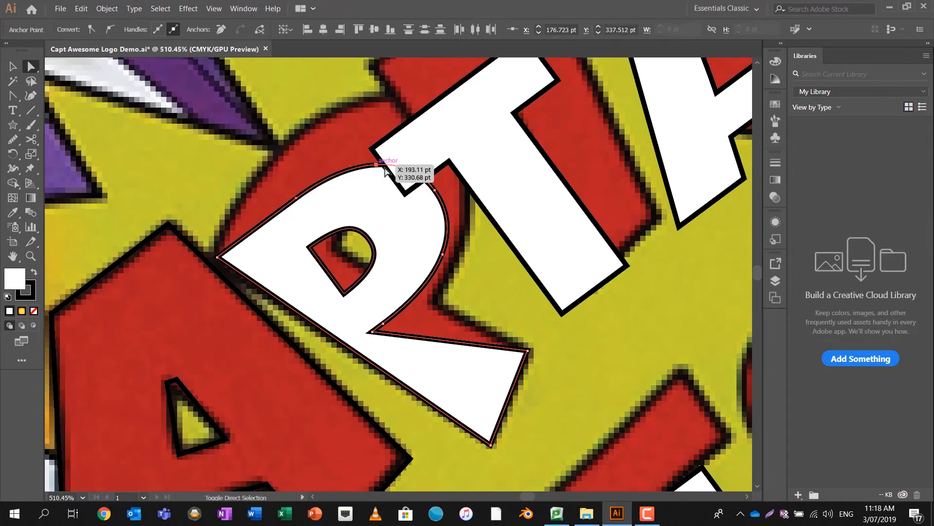
pyautogui.click(428, 184)
pyautogui.click(443, 255)
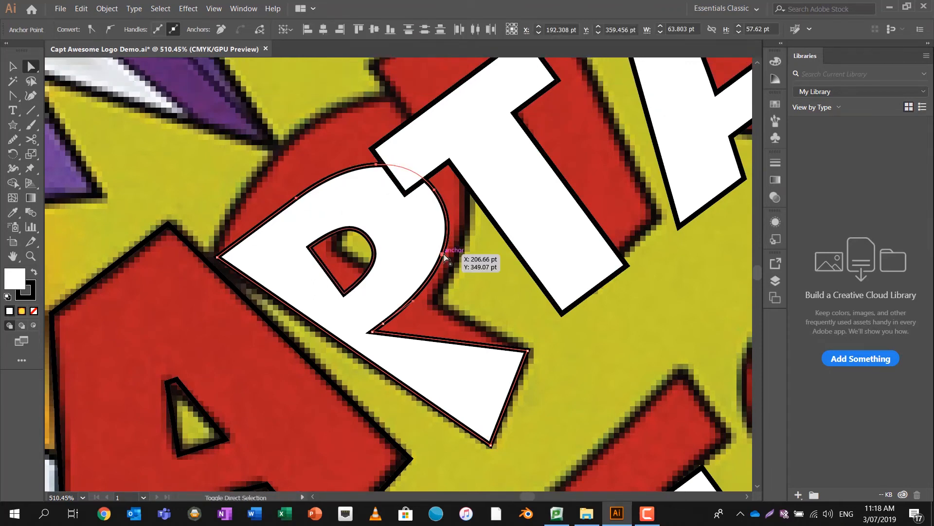
pyautogui.moveTo(437, 194); pyautogui.dragTo(462, 127)
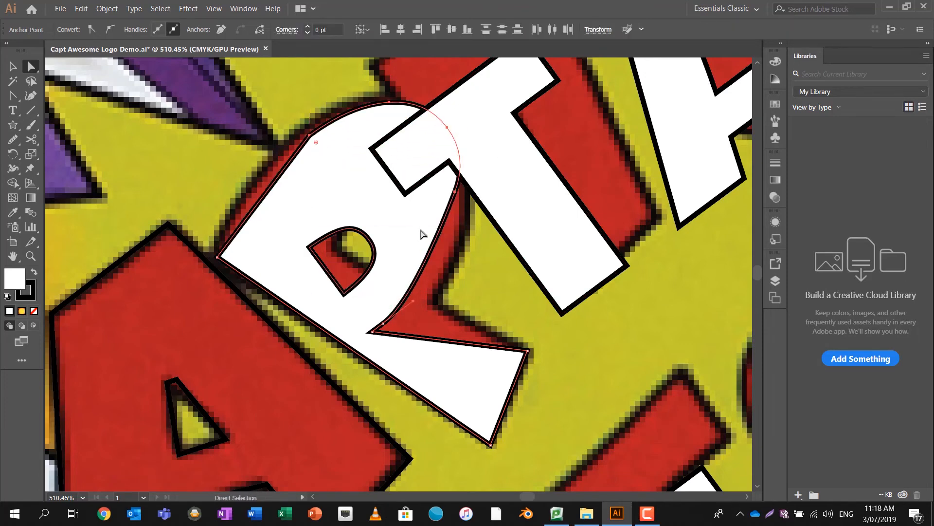
# Place the notch between the P's bowl and leg on the reference notch, and bend the bowl's right edge out to match
pyautogui.click(373, 332)
pyautogui.keyDown('shift'); pyautogui.click(372, 331); pyautogui.keyUp('shift')
pyautogui.moveTo(374, 331); pyautogui.dragTo(434, 301)
pyautogui.moveTo(456, 193); pyautogui.dragTo(470, 228)
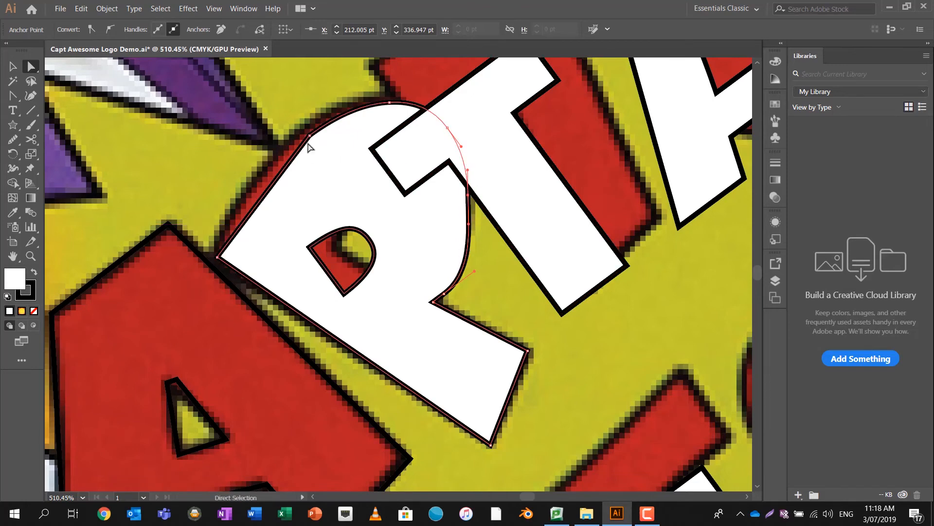
# Nudge the whole P slightly up and to the left, and readjust its left corner anchor against the reference
pyautogui.moveTo(310, 138); pyautogui.dragTo(305, 130)
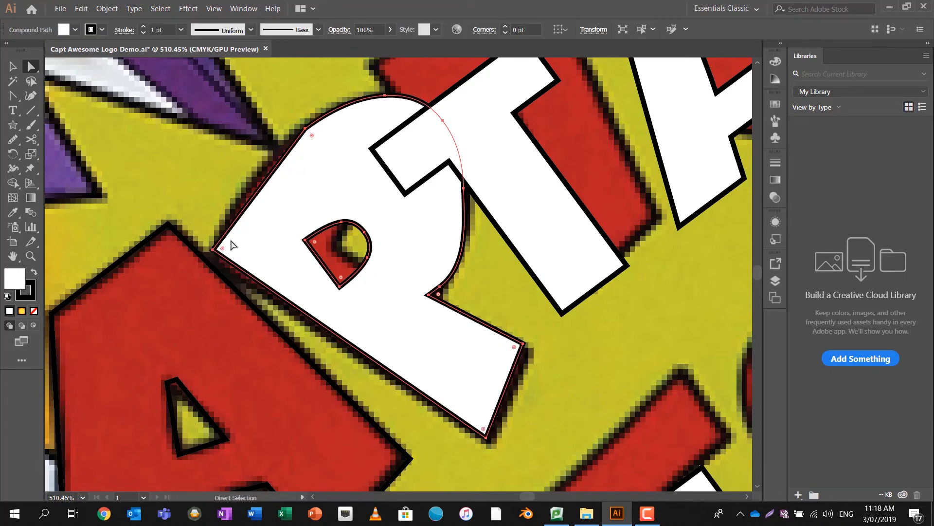
pyautogui.moveTo(213, 250)
pyautogui.mouseDown()
pyautogui.moveTo(208, 270)
pyautogui.moveTo(214, 246)
pyautogui.mouseUp()
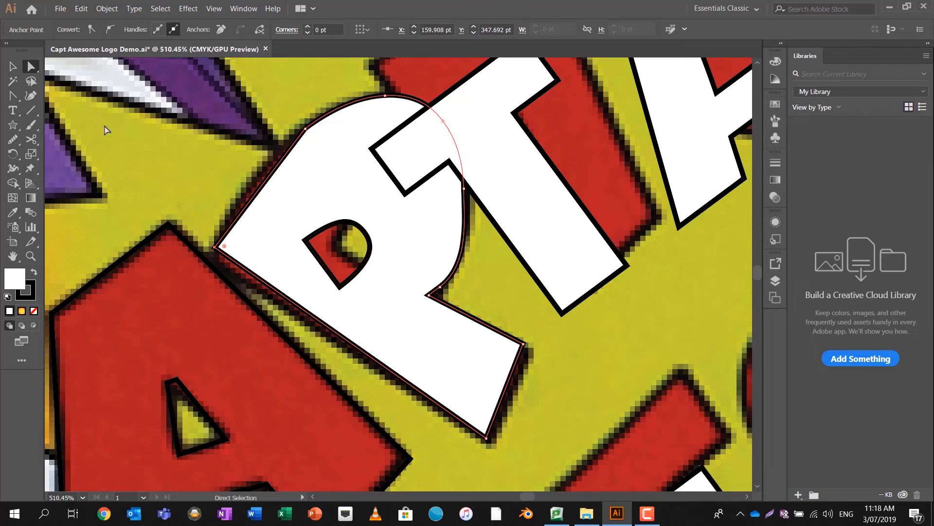
# Curve the P's upper-left edge along the reference outline by pulling handles from its upper-left anchor with the Anchor Point tool
pyautogui.click(13, 95)
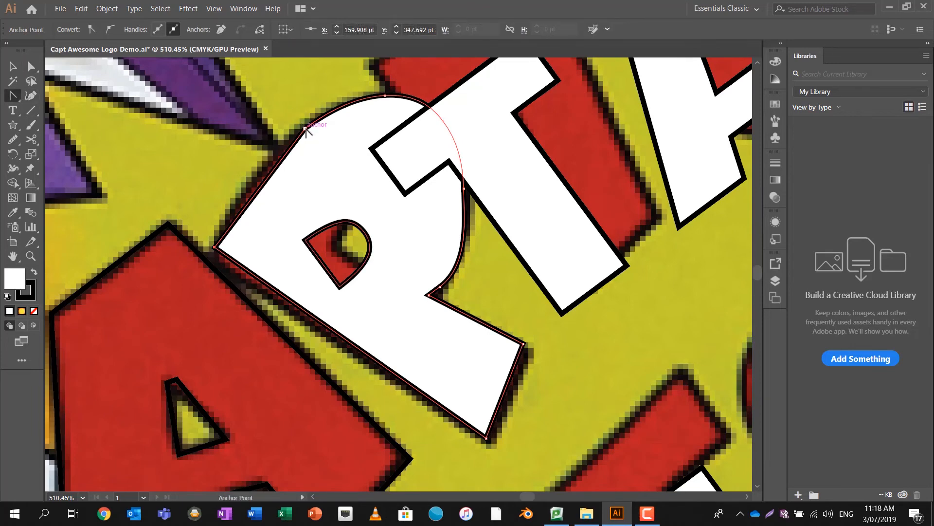
pyautogui.moveTo(306, 128); pyautogui.dragTo(353, 95)
pyautogui.click(34, 72)
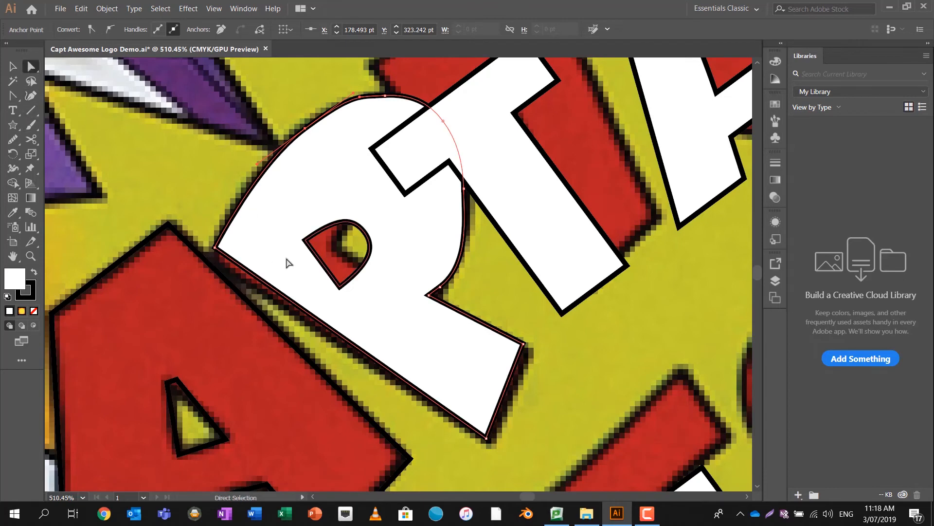
pyautogui.click(330, 286)
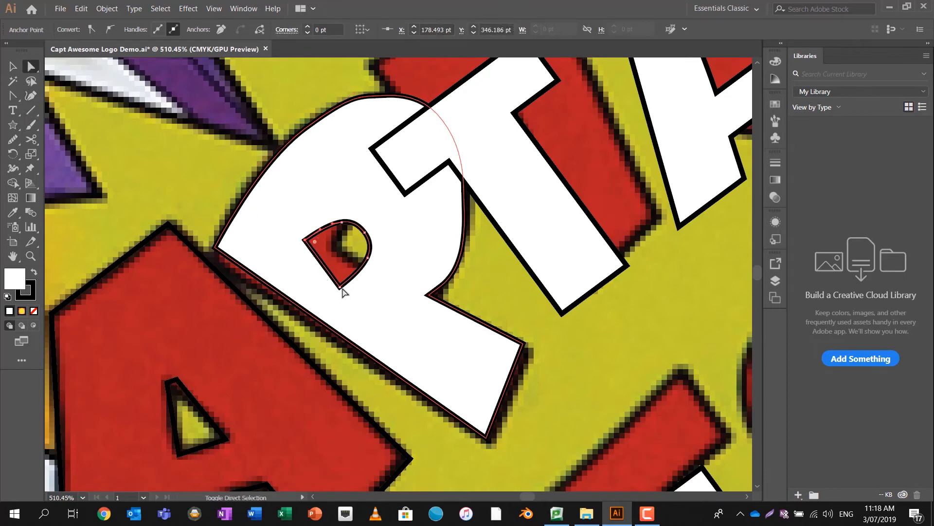
pyautogui.keyDown('shift'); pyautogui.click(340, 286); pyautogui.keyUp('shift')
pyautogui.keyDown('shift'); pyautogui.click(368, 257); pyautogui.keyUp('shift')
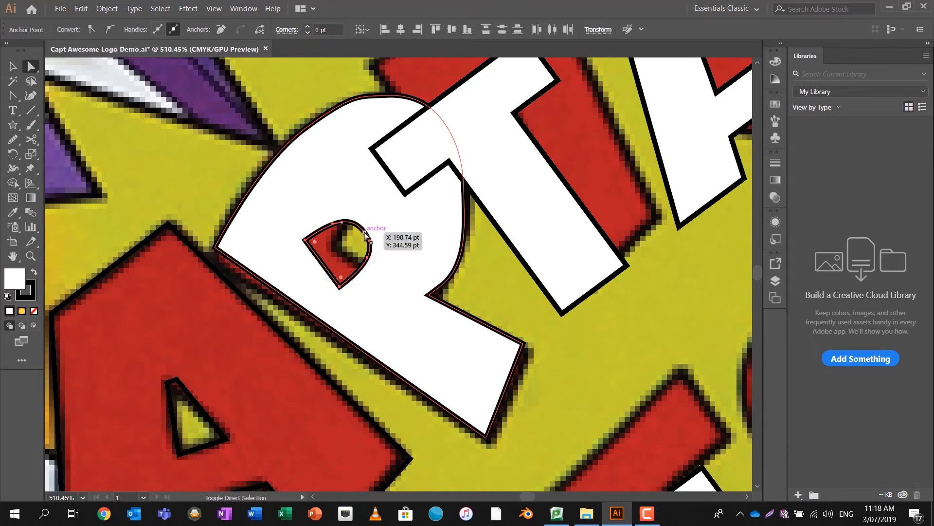
pyautogui.keyDown('shift'); pyautogui.click(365, 233); pyautogui.keyUp('shift')
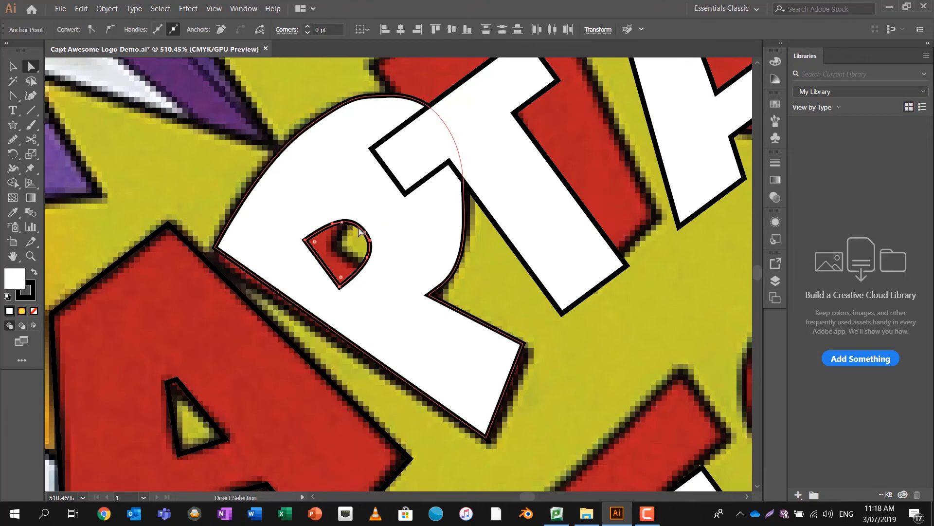
pyautogui.moveTo(363, 227); pyautogui.dragTo(380, 213)
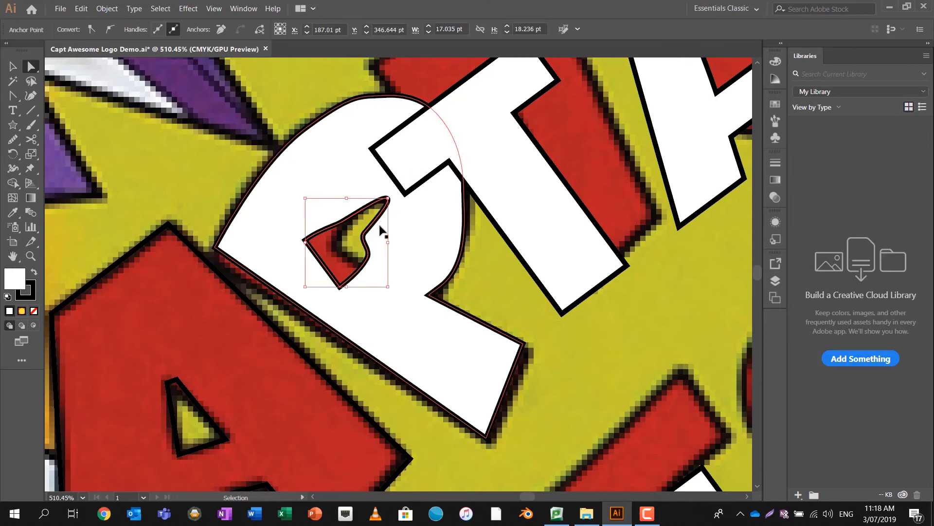
pyautogui.hotkey('ctrl', 'z')
# Select all anchors of the P's inner hole and move the hole up and across onto the reference letter's hole
pyautogui.click(365, 232)
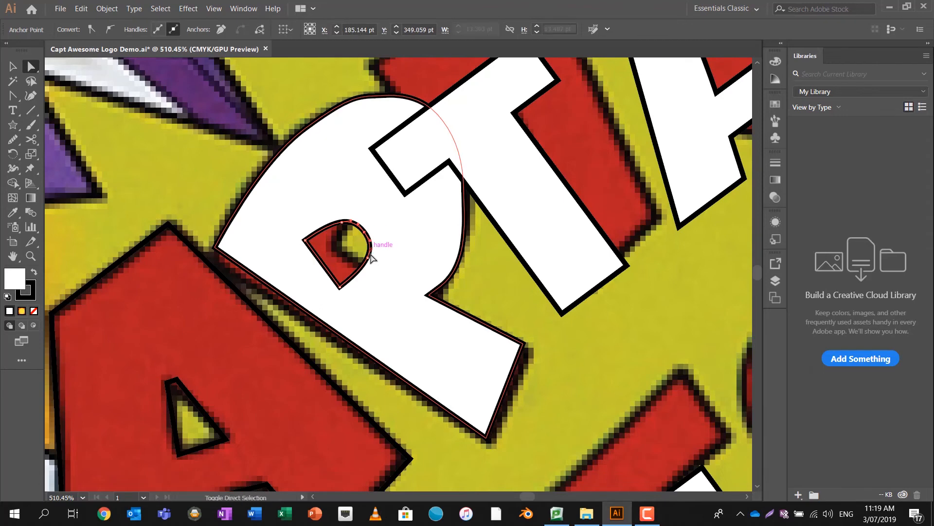
pyautogui.keyDown('shift'); pyautogui.click(367, 257); pyautogui.keyUp('shift')
pyautogui.keyDown('shift'); pyautogui.click(341, 222); pyautogui.keyUp('shift')
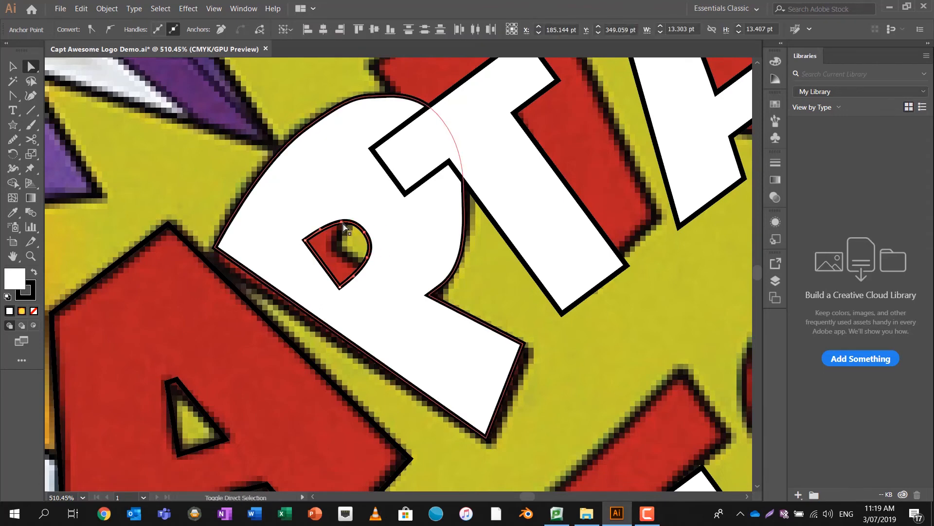
pyautogui.keyDown('shift'); pyautogui.click(305, 239); pyautogui.keyUp('shift')
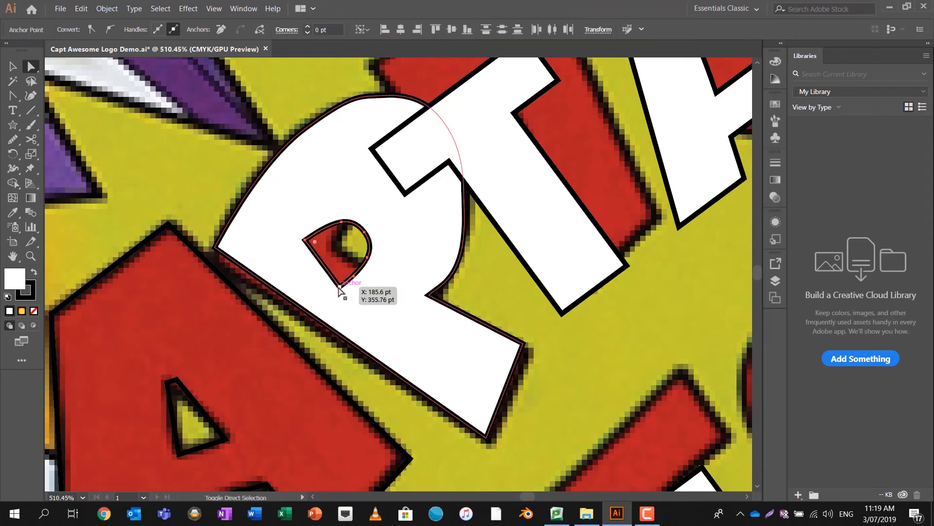
pyautogui.keyDown('shift'); pyautogui.click(339, 287); pyautogui.keyUp('shift')
pyautogui.moveTo(347, 285); pyautogui.dragTo(374, 264)
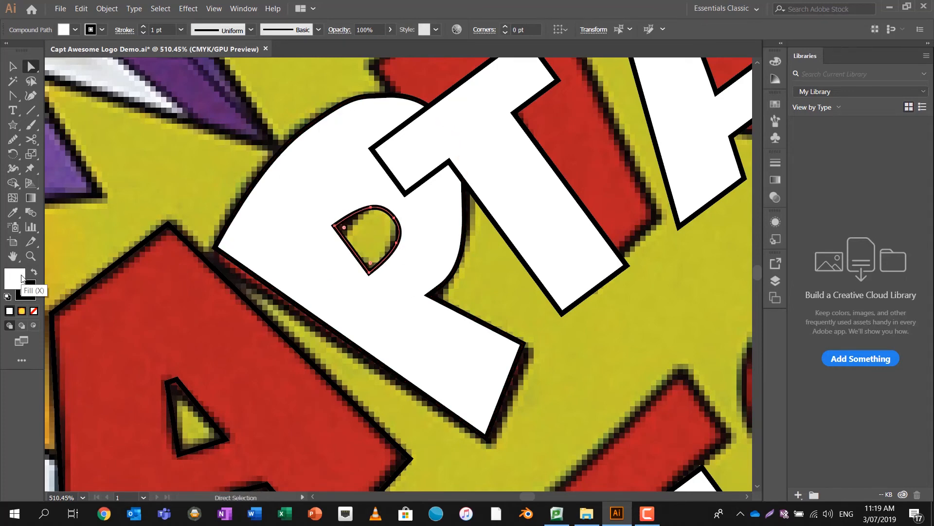
# Remove the P's white fill and reposition the anchors of its inner hole to follow the reference hole
pyautogui.click(34, 311)
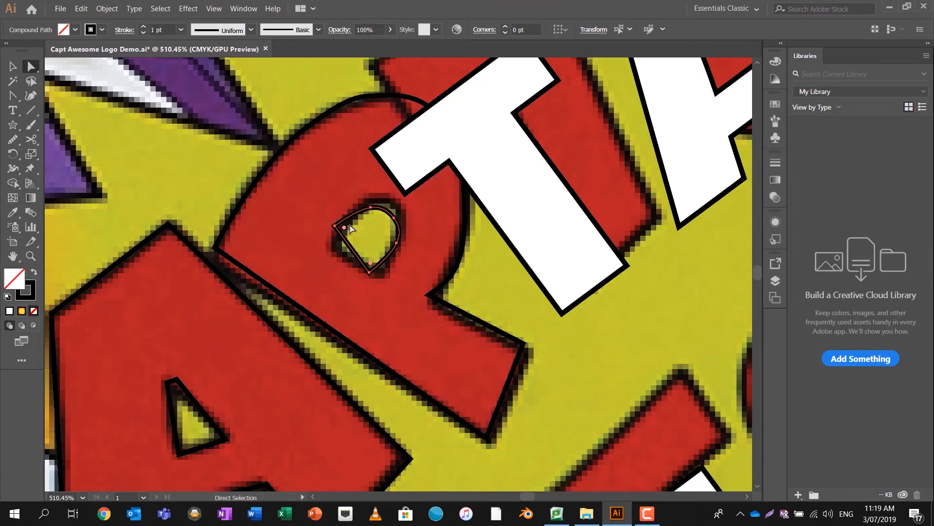
pyautogui.moveTo(344, 227); pyautogui.dragTo(331, 251)
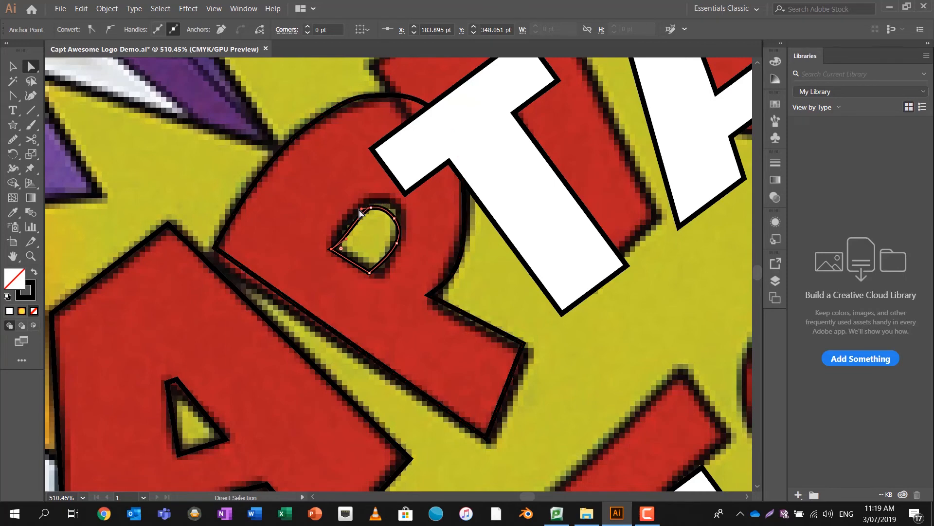
pyautogui.click(371, 208)
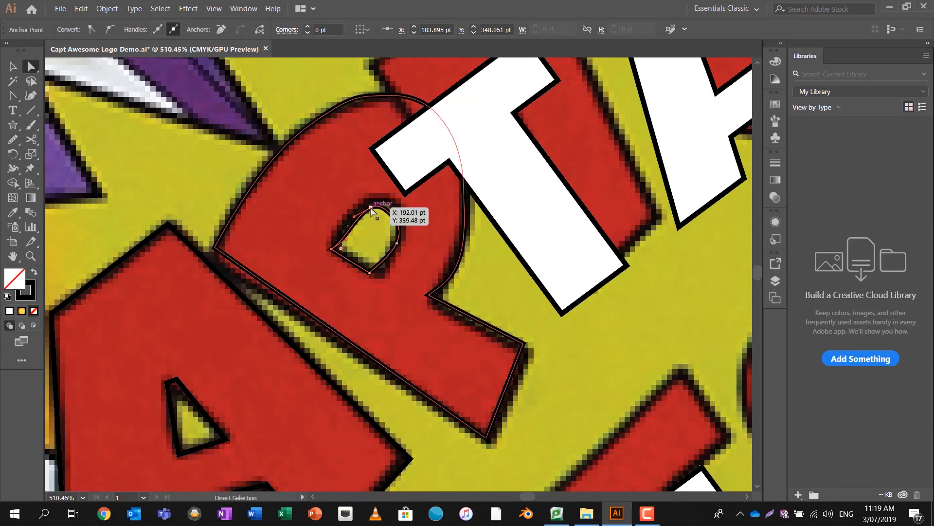
pyautogui.moveTo(371, 208); pyautogui.dragTo(372, 201)
pyautogui.moveTo(347, 239); pyautogui.dragTo(397, 209)
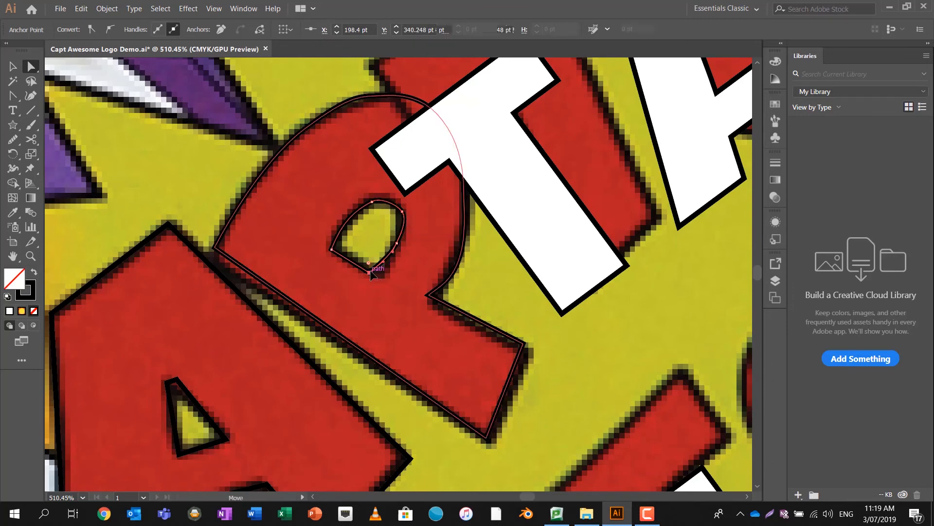
pyautogui.moveTo(368, 272); pyautogui.dragTo(401, 244)
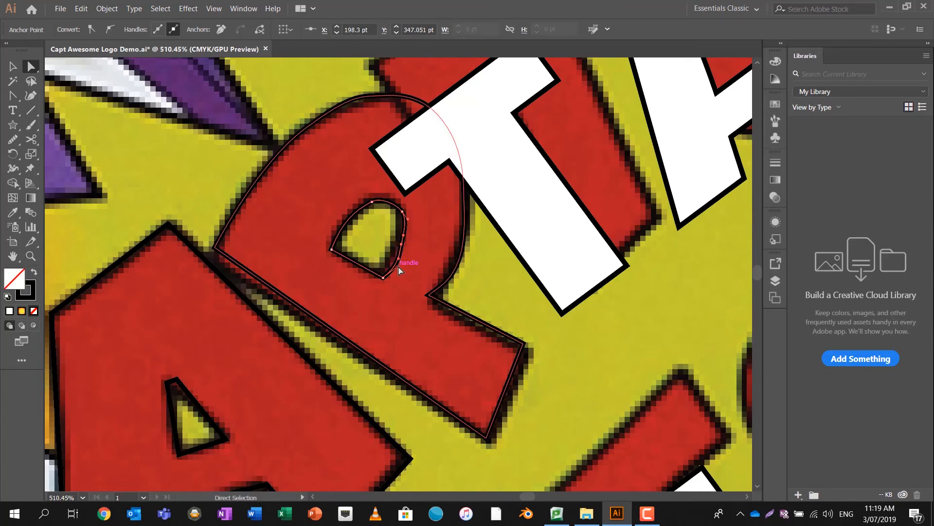
# Refine the lower curve of the P's inner hole by adjusting the direction handle near its bottom corner to fit the reference
pyautogui.scroll(-3, 398, 271)
pyautogui.scroll(2, 399, 271)
pyautogui.press('z')
pyautogui.moveTo(446, 266); pyautogui.dragTo(604, 258)
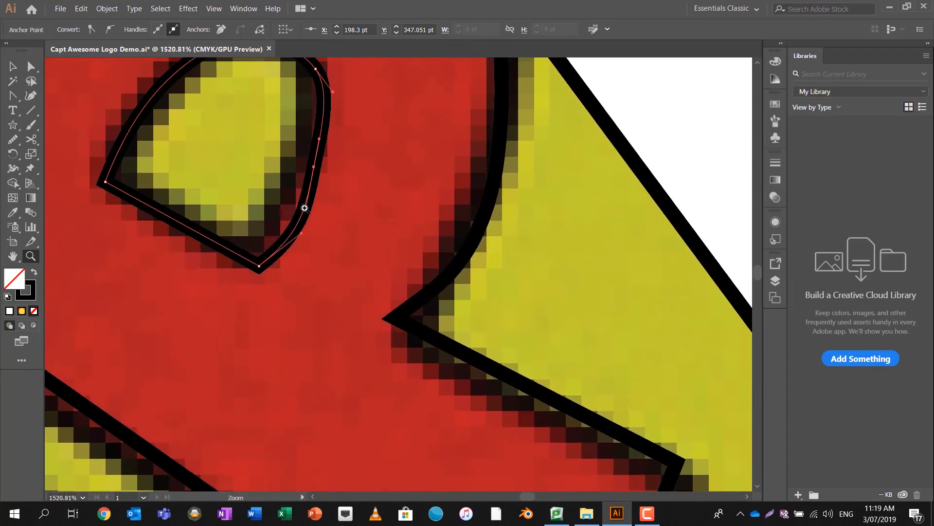
pyautogui.click(37, 68)
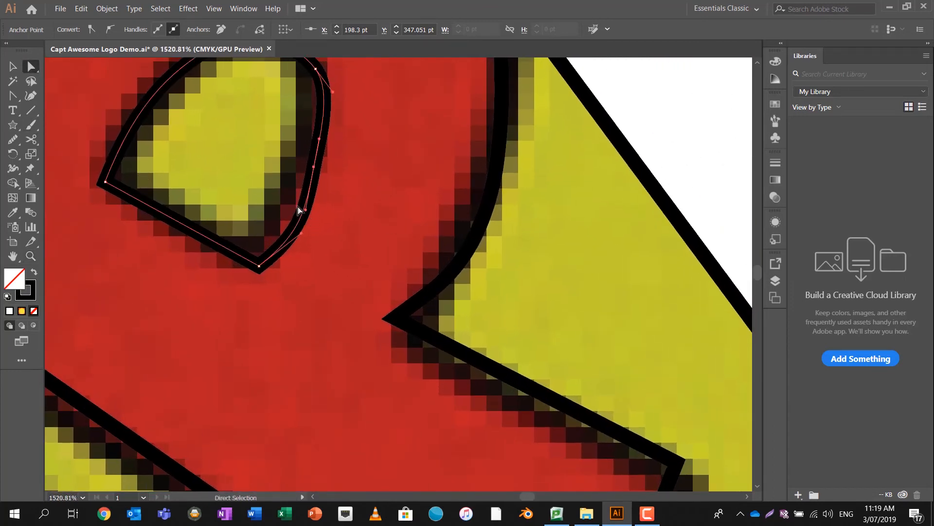
pyautogui.moveTo(306, 233); pyautogui.dragTo(327, 220)
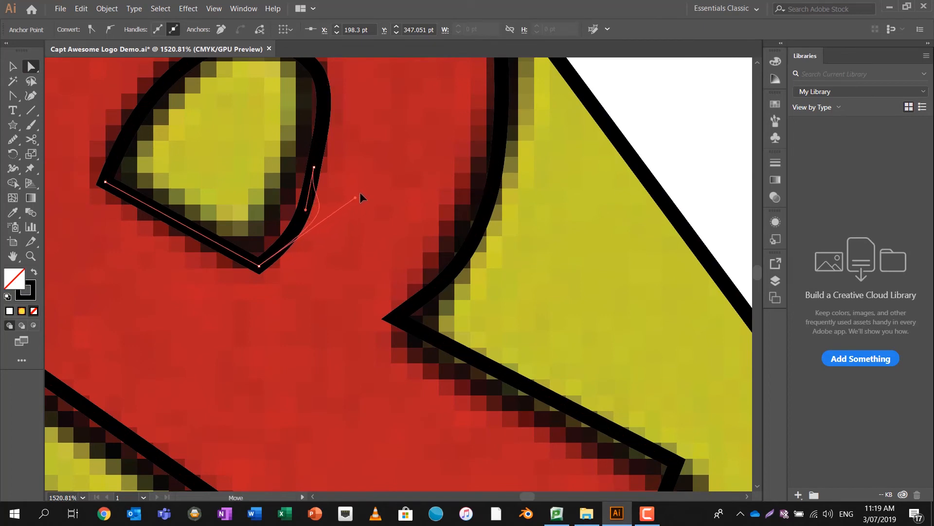
pyautogui.moveTo(379, 171)
pyautogui.mouseDown()
pyautogui.moveTo(302, 220)
pyautogui.moveTo(269, 208)
pyautogui.moveTo(300, 220)
pyautogui.mouseUp()
pyautogui.scroll(-1, 331, 120)
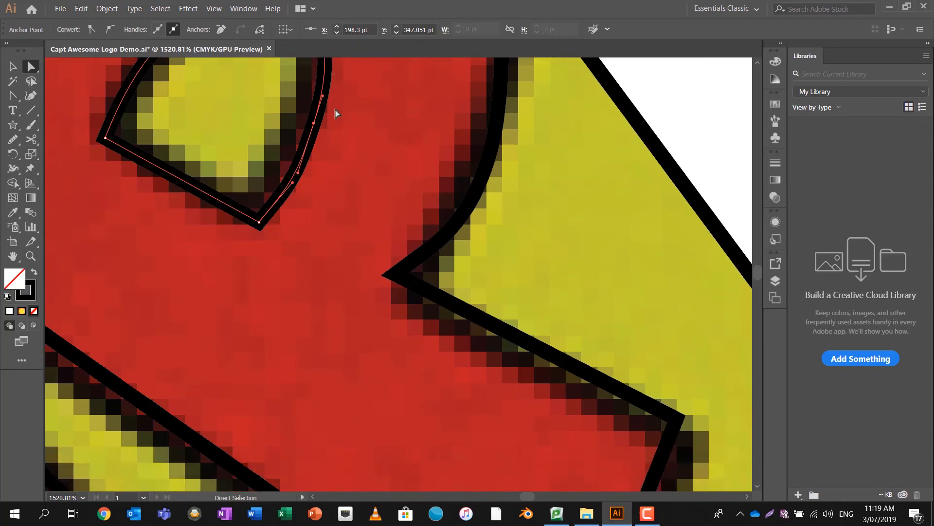
pyautogui.scroll(3, 336, 117)
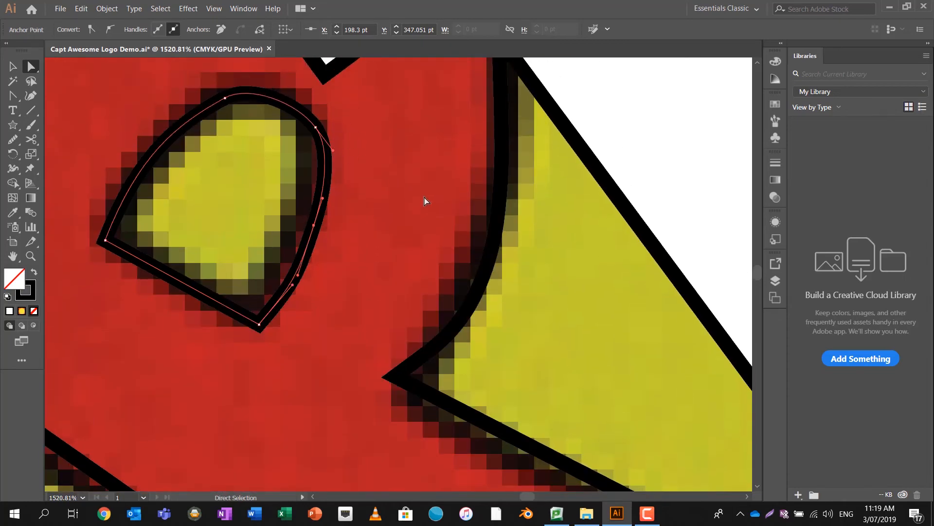
# Move the T up onto the reference T and place its topmost corner anchor on the matching reference corner
pyautogui.press('z')
pyautogui.moveTo(433, 198); pyautogui.dragTo(253, 206)
pyautogui.press('space')
pyautogui.moveTo(402, 184); pyautogui.dragTo(333, 297)
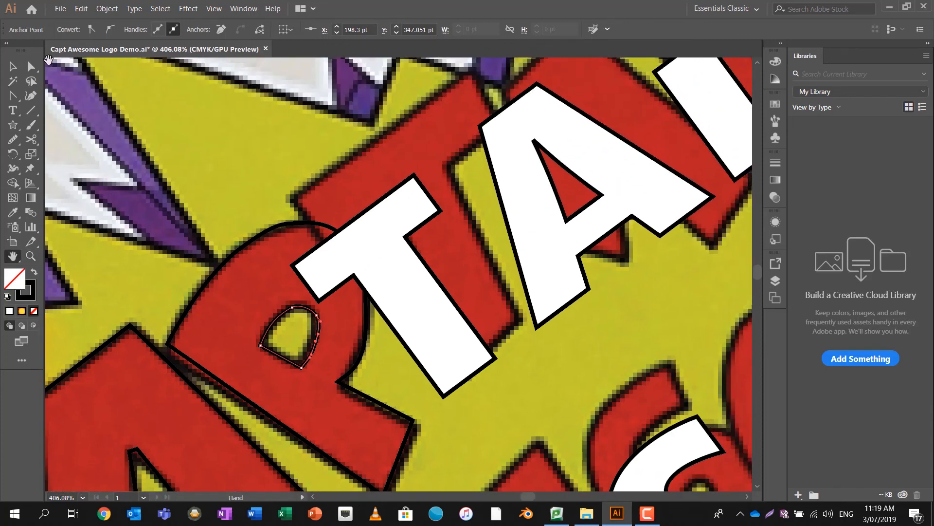
pyautogui.click(32, 69)
pyautogui.moveTo(382, 242); pyautogui.dragTo(421, 166)
pyautogui.moveTo(448, 101); pyautogui.dragTo(468, 72)
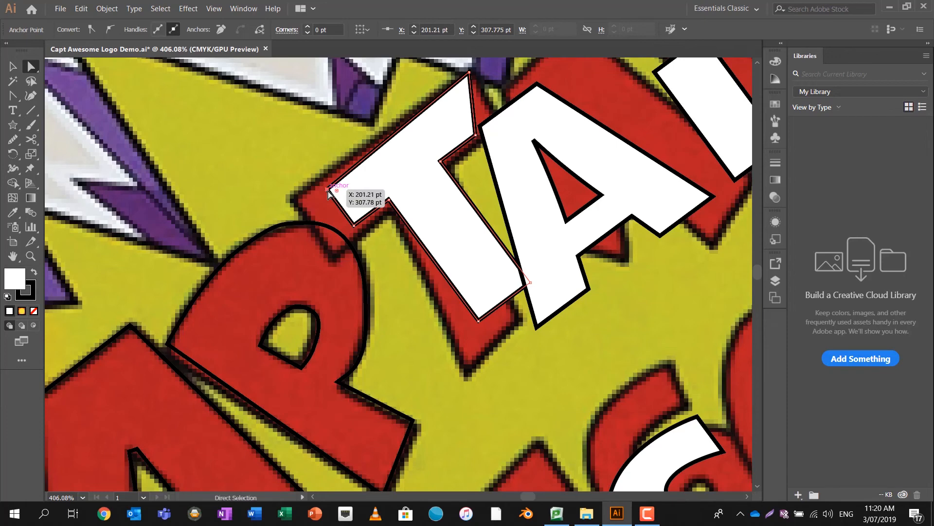
# Place the T's remaining corner anchors around the crossbar and stem onto the corresponding corners of the reference T
pyautogui.moveTo(327, 190); pyautogui.dragTo(290, 196)
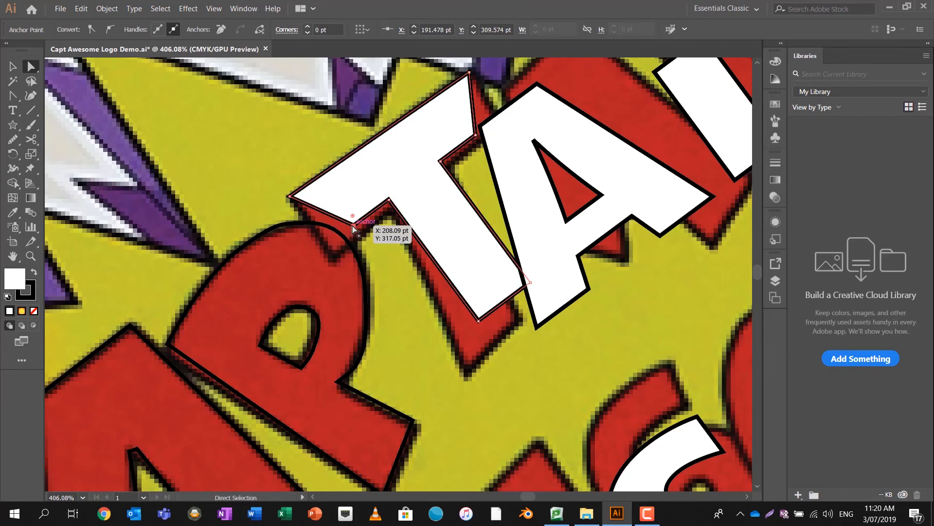
pyautogui.moveTo(353, 227); pyautogui.dragTo(333, 257)
pyautogui.moveTo(389, 200); pyautogui.dragTo(394, 214)
pyautogui.moveTo(479, 321); pyautogui.dragTo(471, 372)
pyautogui.moveTo(529, 282); pyautogui.dragTo(522, 317)
pyautogui.moveTo(441, 162); pyautogui.dragTo(452, 170)
pyautogui.moveTo(478, 138); pyautogui.dragTo(514, 132)
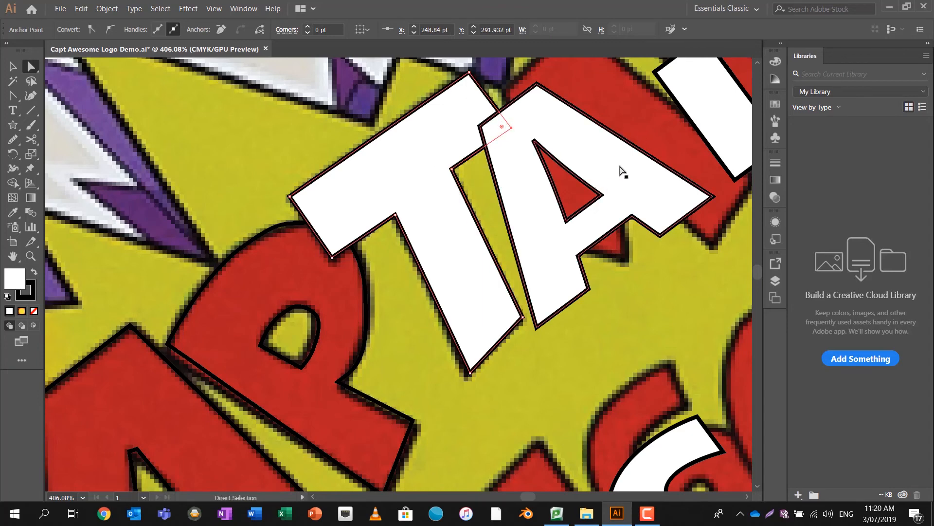
# Move the white A of TAIN up and to the right over the reference A
pyautogui.moveTo(622, 170); pyautogui.dragTo(413, 213)
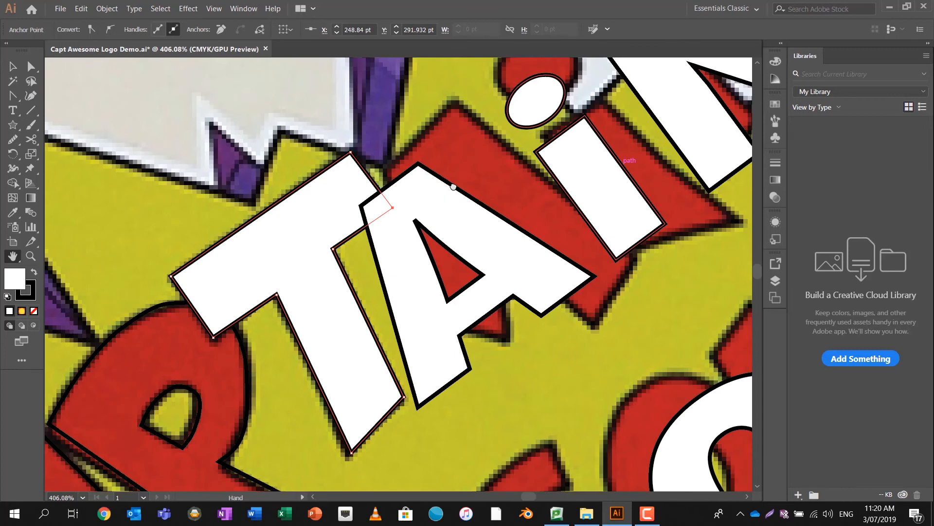
pyautogui.press('z')
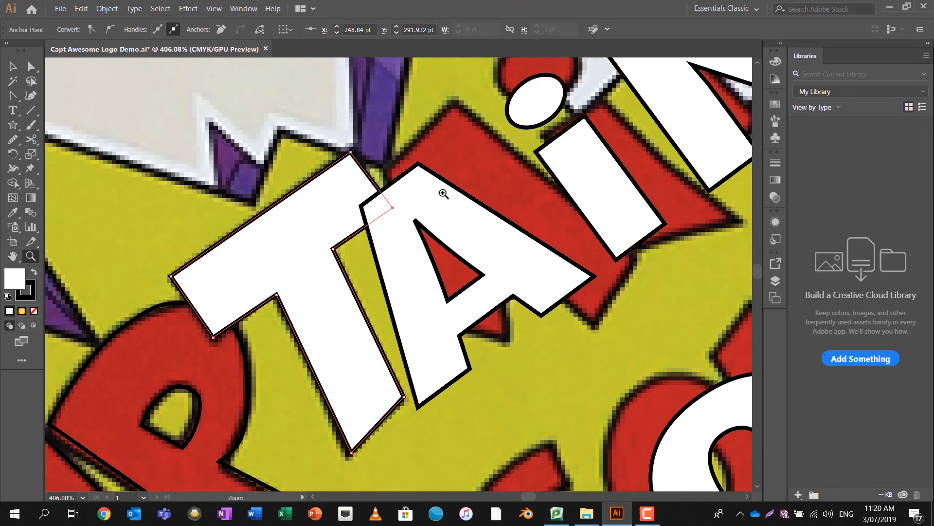
pyautogui.click(440, 198)
pyautogui.press('v')
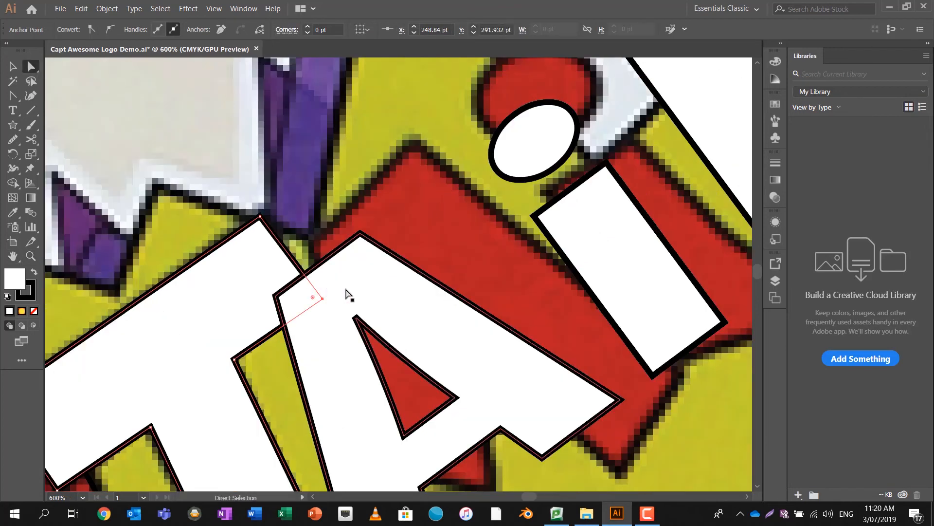
pyautogui.click(398, 265)
pyautogui.moveTo(398, 264); pyautogui.dragTo(454, 207)
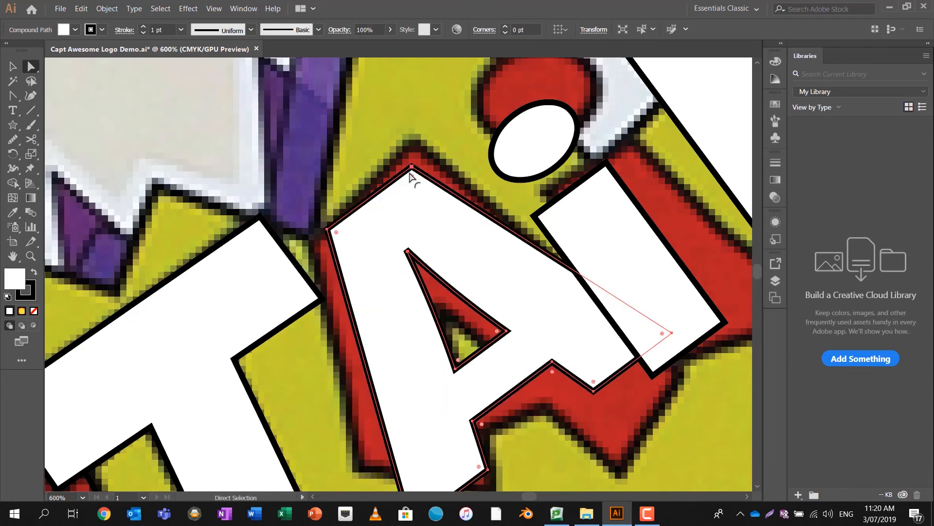
# Place the A's peak anchor and upper-left corner anchor on the matching corners of the reference letter
pyautogui.press('a')
pyautogui.moveTo(412, 166); pyautogui.dragTo(415, 141)
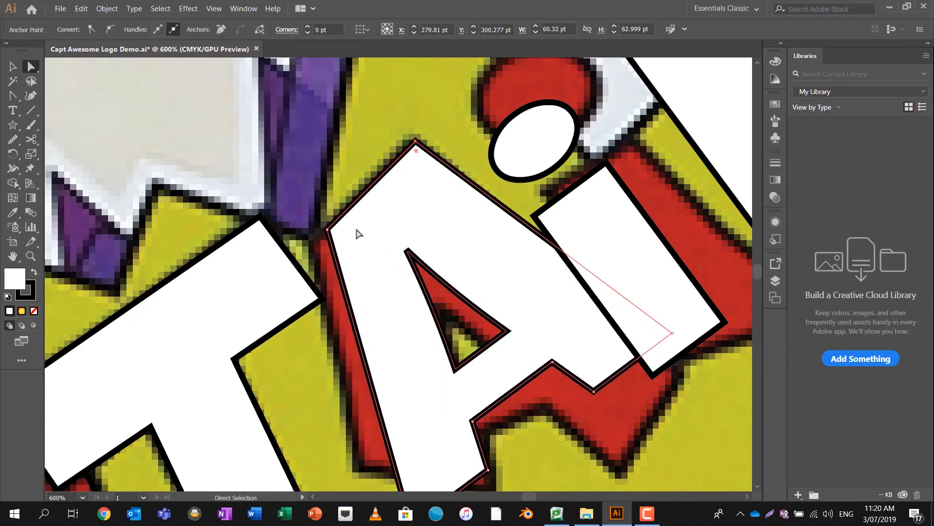
pyautogui.moveTo(327, 230); pyautogui.dragTo(321, 236)
pyautogui.scroll(1, 403, 319)
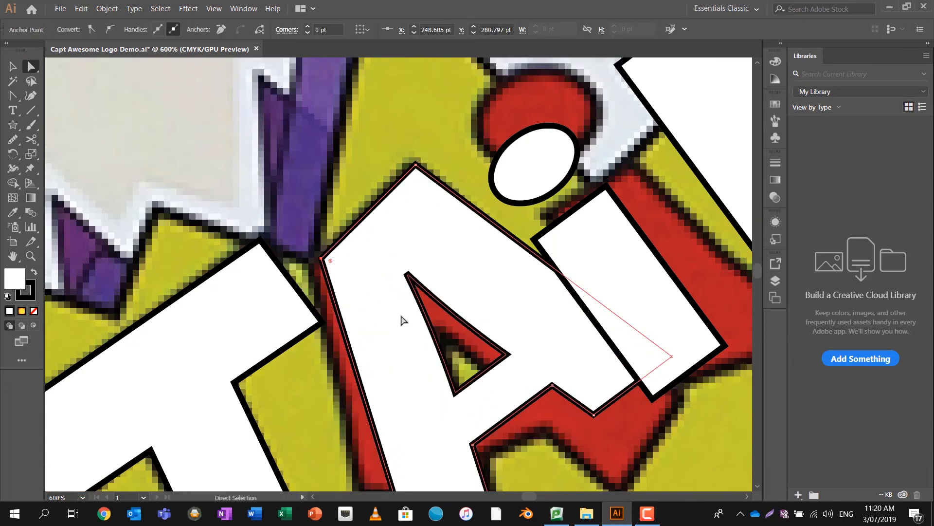
pyautogui.scroll(5, 401, 320)
pyautogui.scroll(-10, 401, 317)
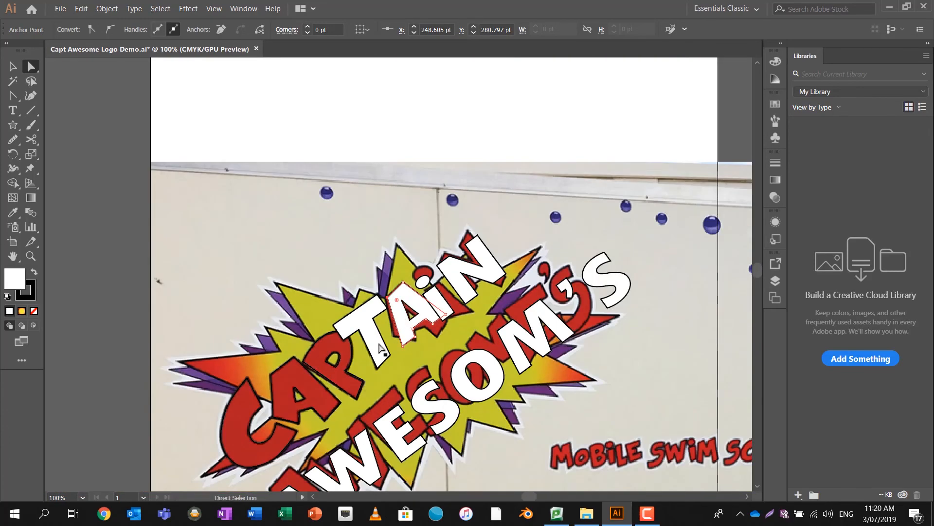
pyautogui.click(308, 375)
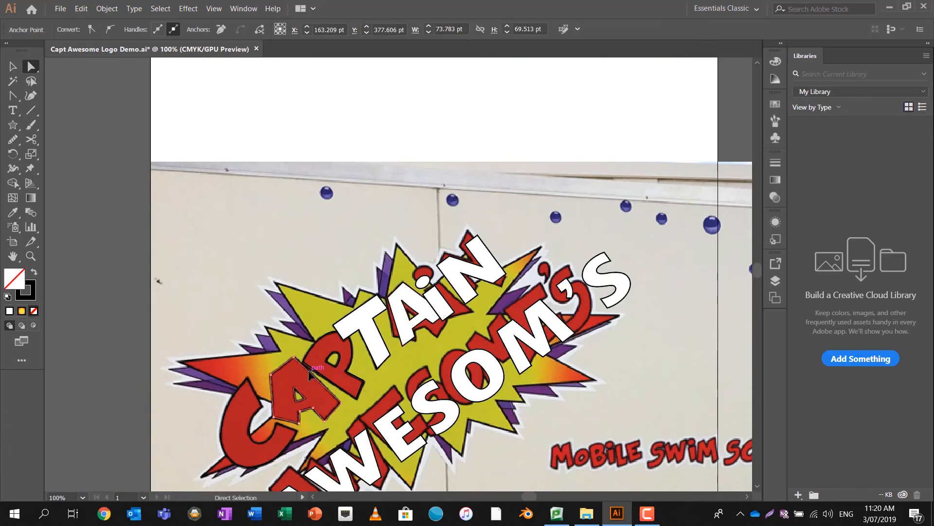
pyautogui.moveTo(310, 375); pyautogui.dragTo(353, 233)
pyautogui.hotkey('ctrl', 'z')
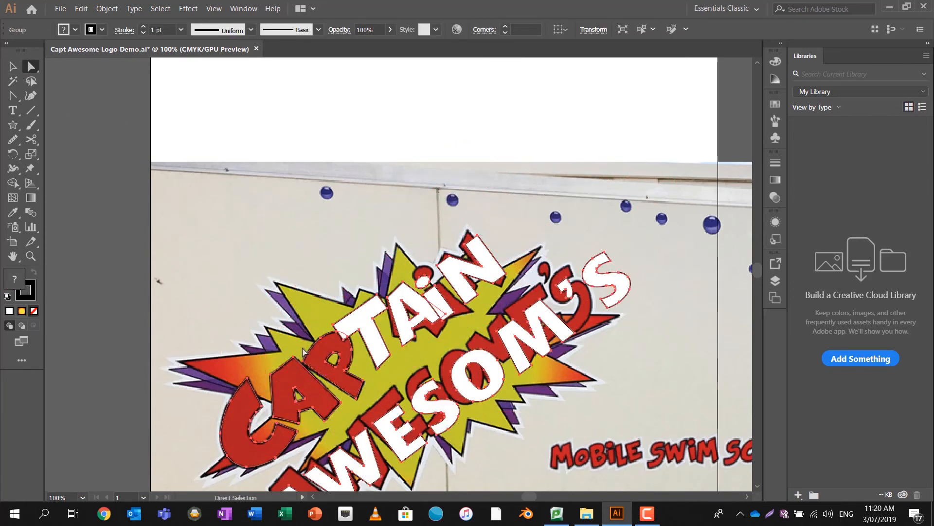
pyautogui.click(276, 321)
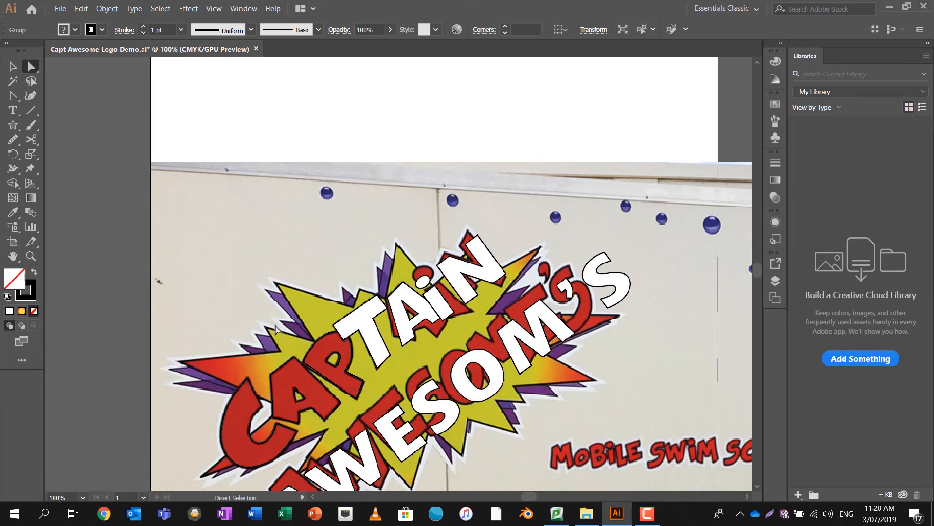
pyautogui.click(298, 366)
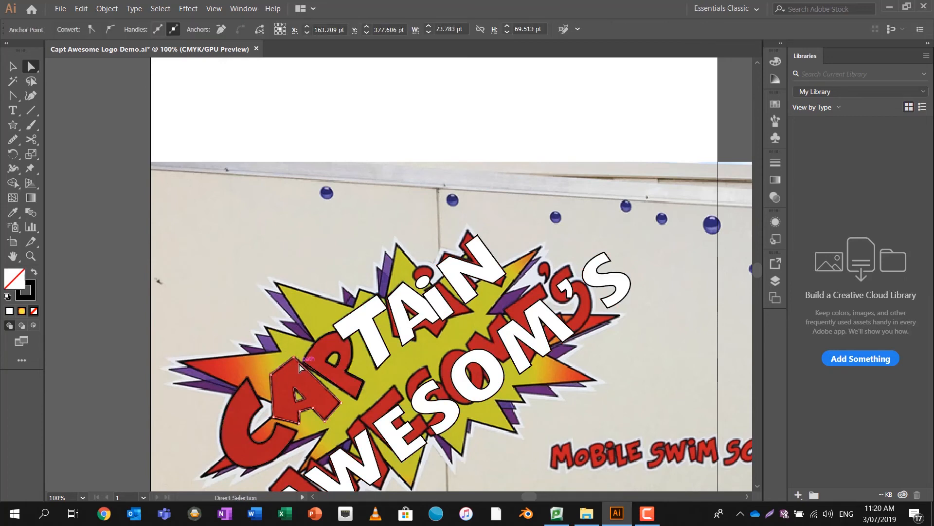
pyautogui.moveTo(299, 368); pyautogui.dragTo(366, 202)
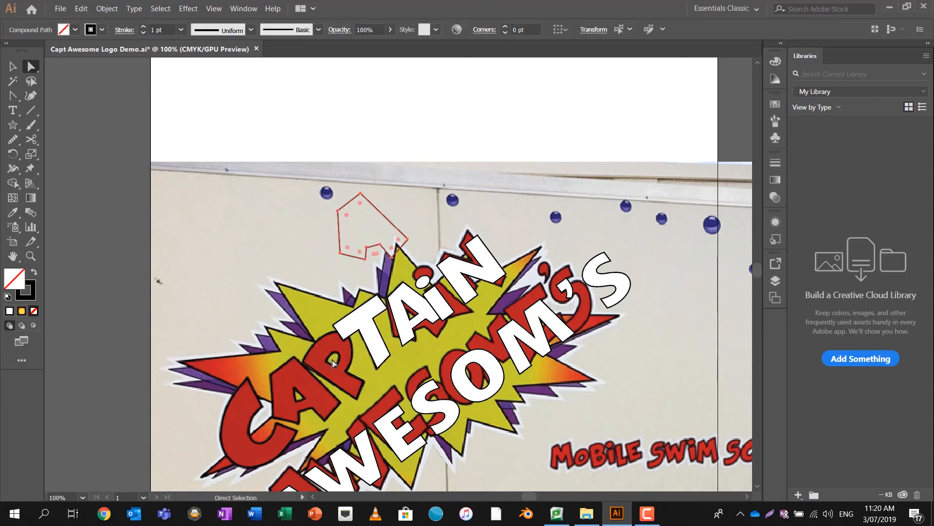
pyautogui.hotkey('ctrl', 'z')
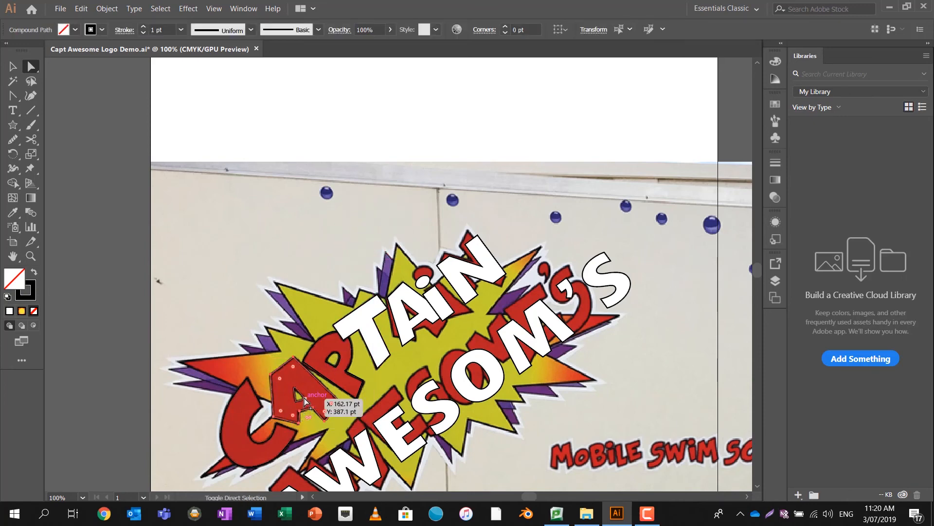
pyautogui.moveTo(304, 398); pyautogui.dragTo(366, 201)
pyautogui.hotkey('ctrl', 'z')
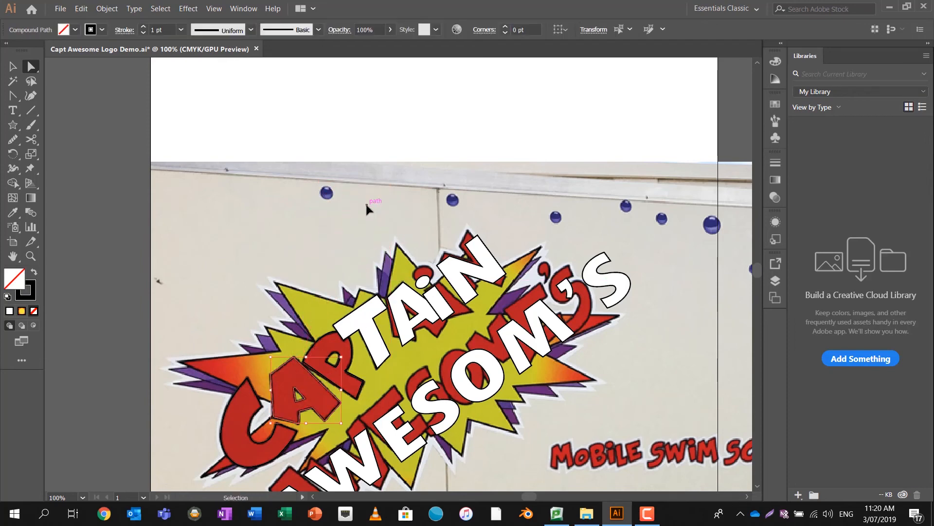
pyautogui.press('a')
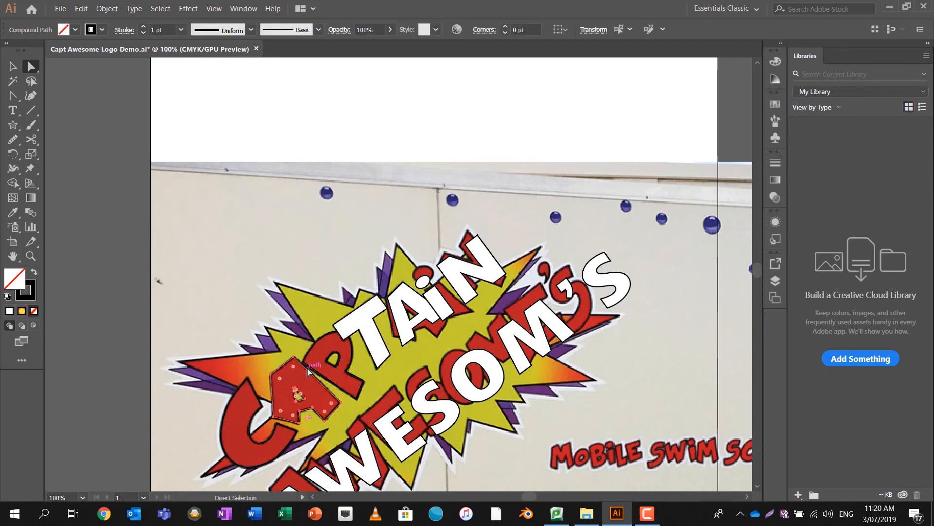
pyautogui.rightClick(284, 348)
pyautogui.click(263, 330)
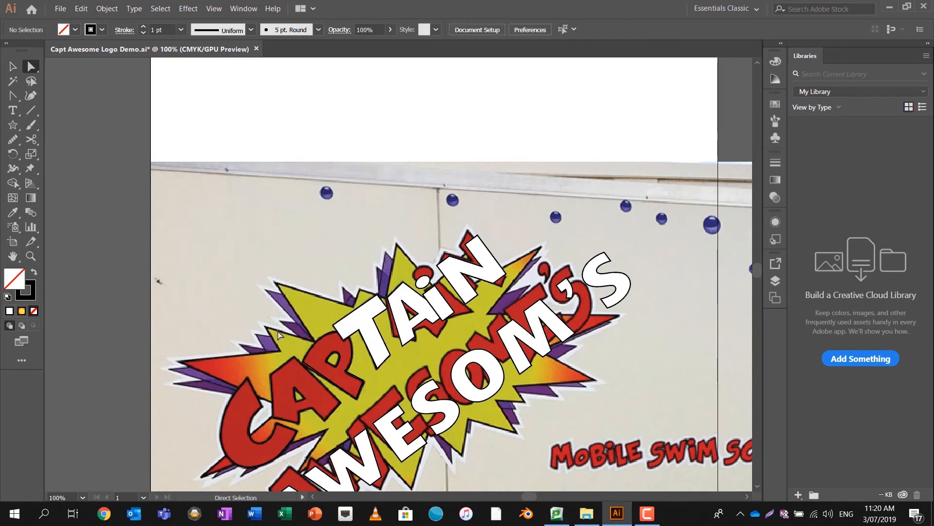
# Select all the title letters and ungroup them
pyautogui.scroll(-3, 202, 262)
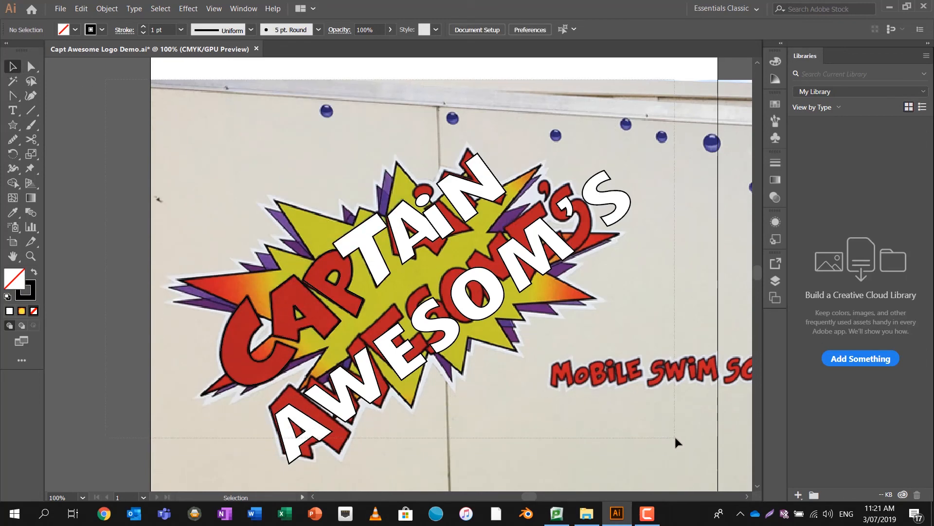
pyautogui.moveTo(675, 439); pyautogui.dragTo(675, 438)
pyautogui.click(107, 8)
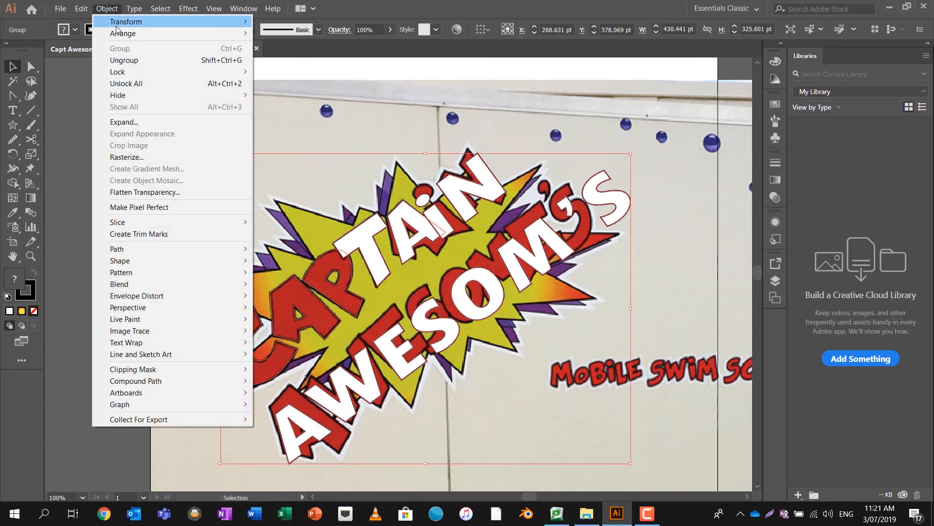
pyautogui.click(121, 59)
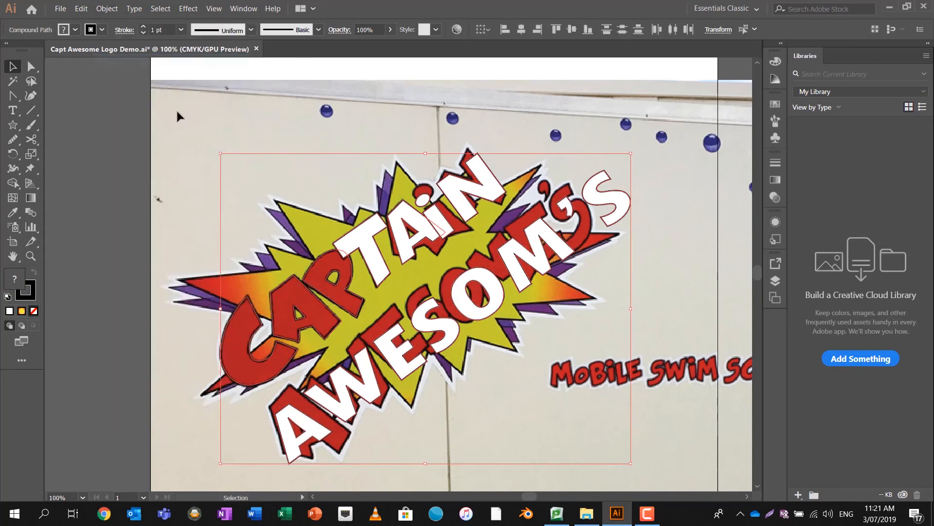
# Replace the white A of TAIN with a copy of the traced A from CAP, placed over the reference A
pyautogui.click(290, 278)
pyautogui.moveTo(299, 284); pyautogui.dragTo(364, 112)
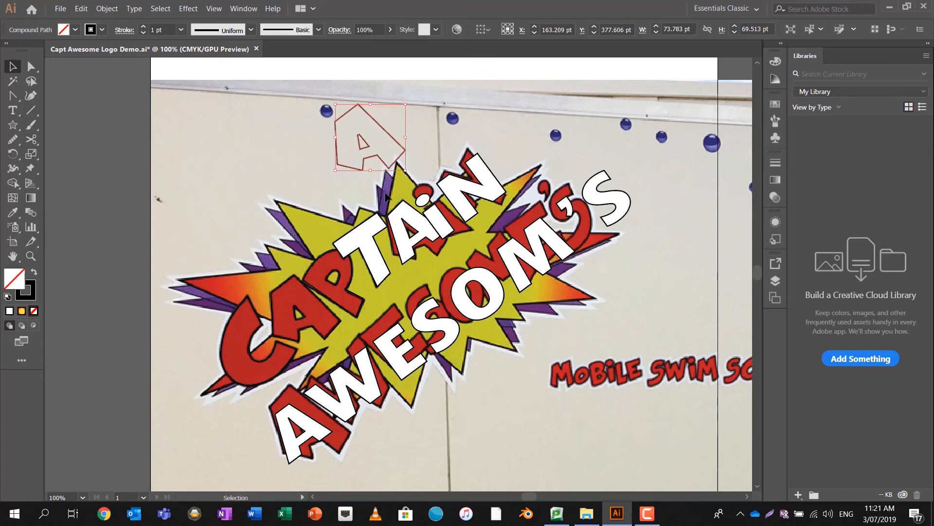
pyautogui.click(413, 212)
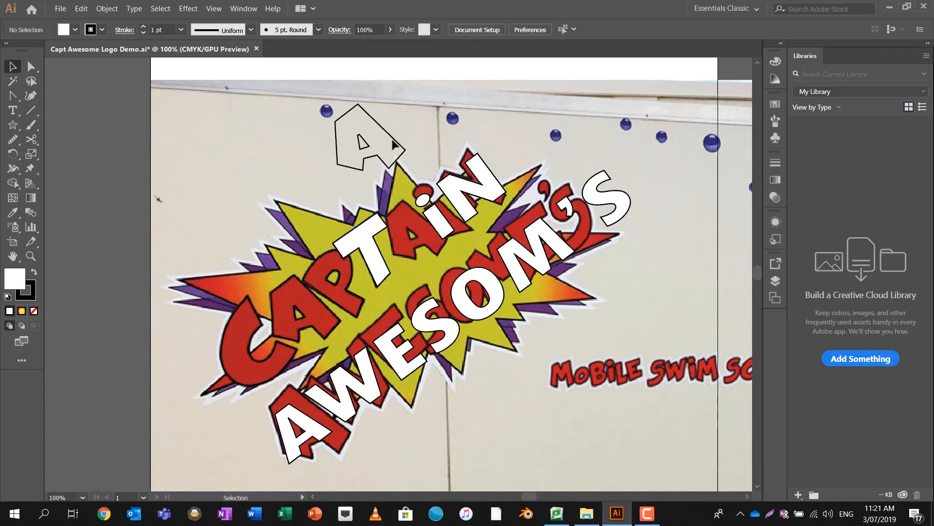
pyautogui.moveTo(395, 142); pyautogui.dragTo(441, 235)
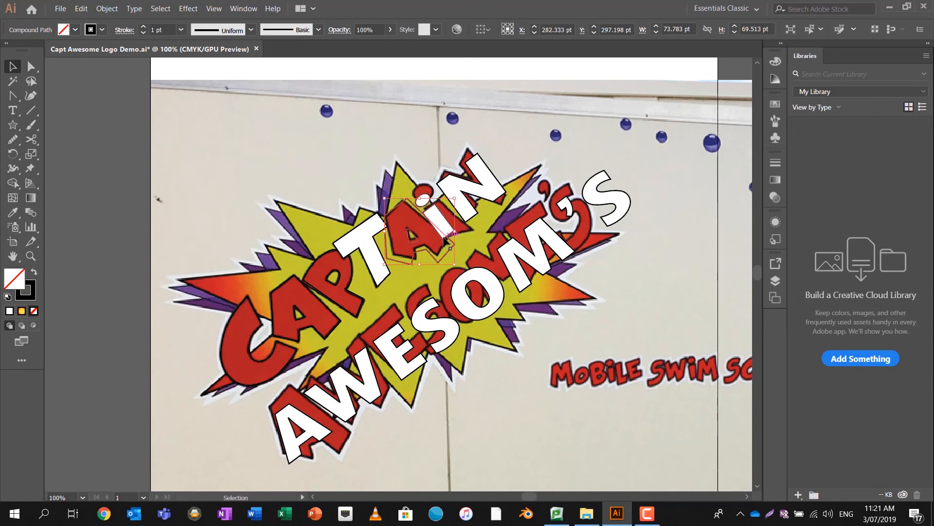
# Fit the copied A's upper-left corner and peak anchors to the matching corners of the reference A
pyautogui.scroll(-3, 443, 238)
pyautogui.scroll(6, 443, 237)
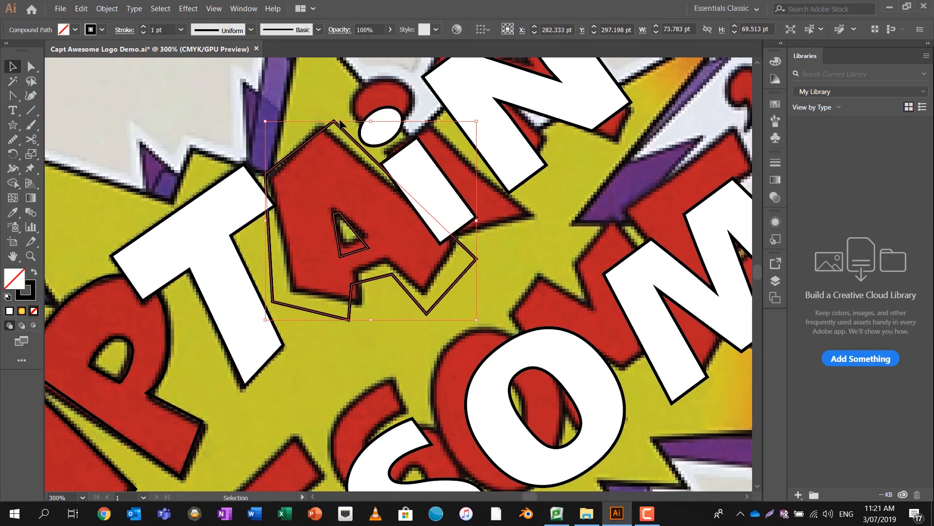
pyautogui.press('a')
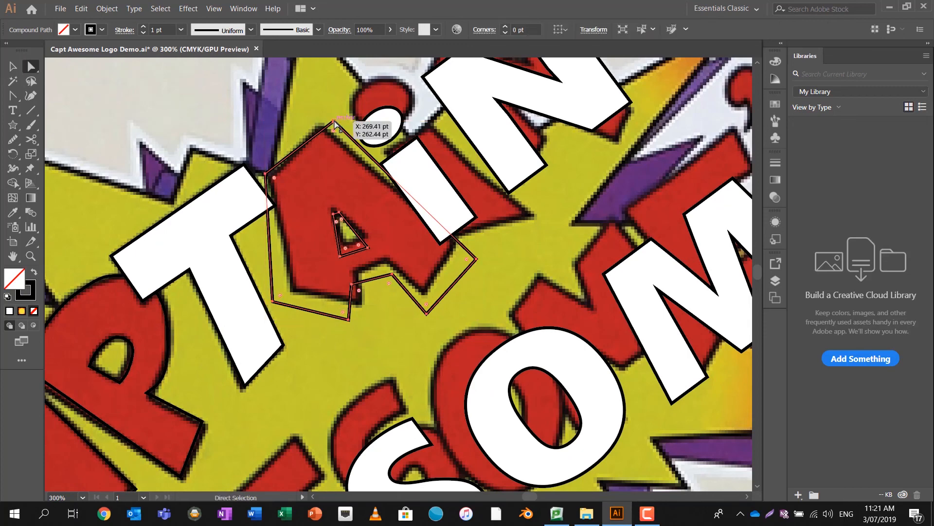
pyautogui.moveTo(333, 121); pyautogui.dragTo(319, 127)
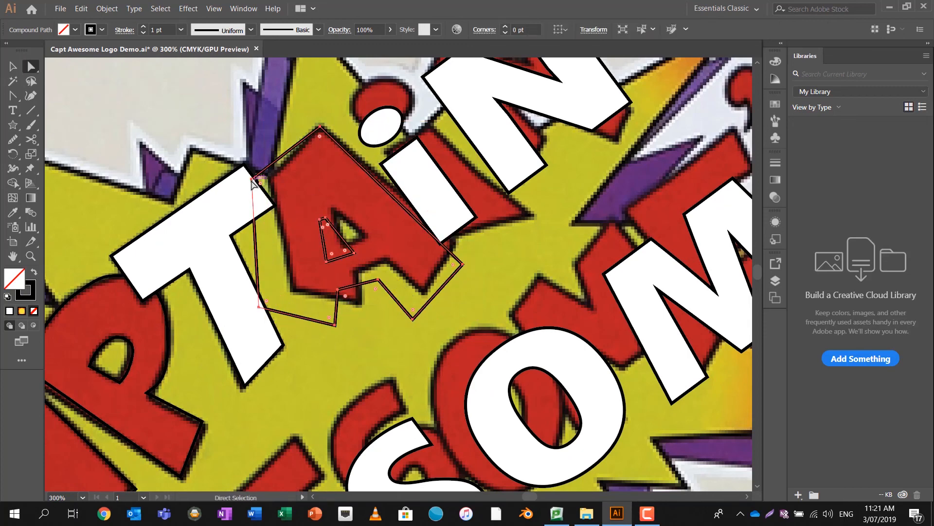
pyautogui.moveTo(252, 182); pyautogui.dragTo(270, 181)
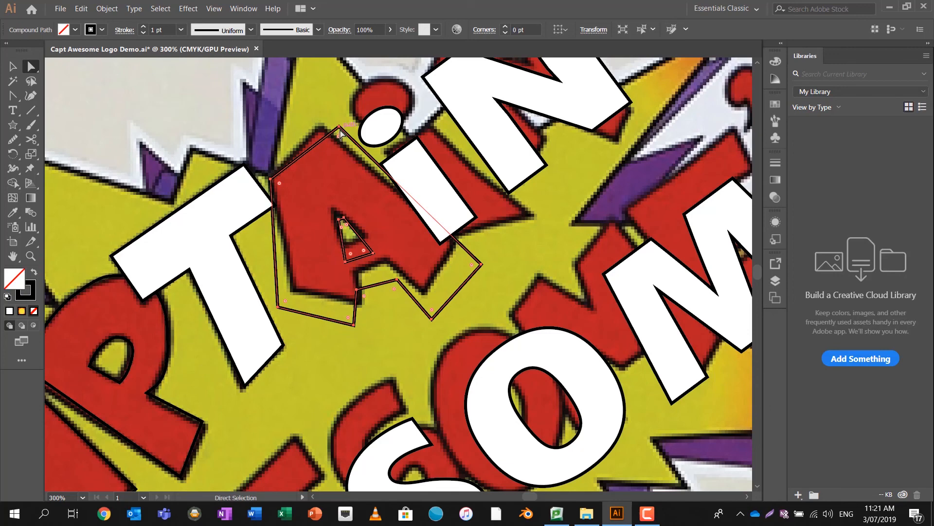
pyautogui.moveTo(340, 128); pyautogui.dragTo(324, 129)
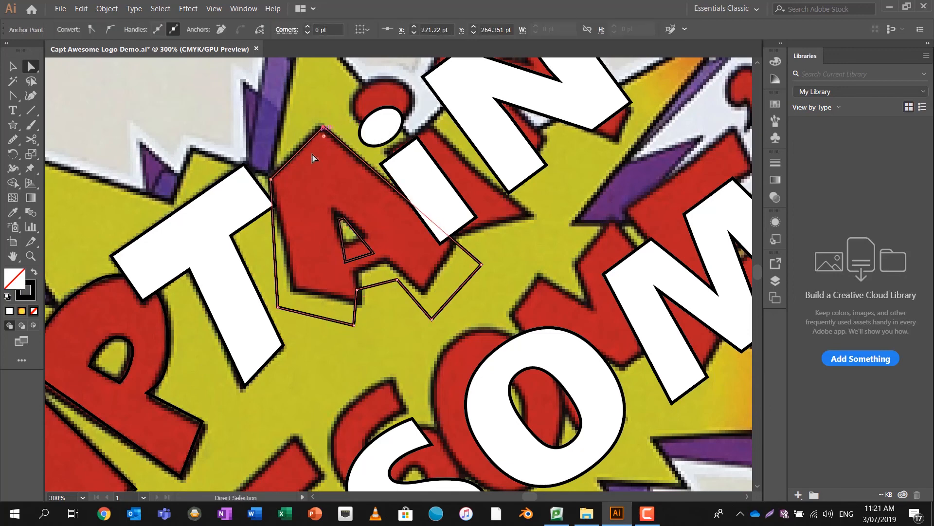
# Place the copied A's lower corner anchors around both legs onto the corresponding corners of the reference A
pyautogui.moveTo(277, 306); pyautogui.dragTo(294, 291)
pyautogui.click(354, 326)
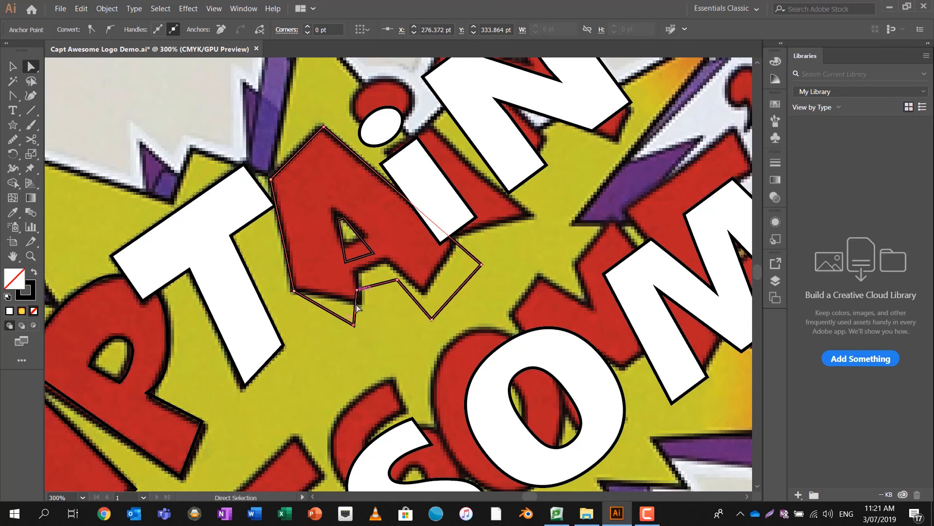
pyautogui.moveTo(354, 325); pyautogui.dragTo(390, 260)
pyautogui.moveTo(432, 320); pyautogui.dragTo(425, 290)
pyautogui.moveTo(481, 264); pyautogui.dragTo(447, 241)
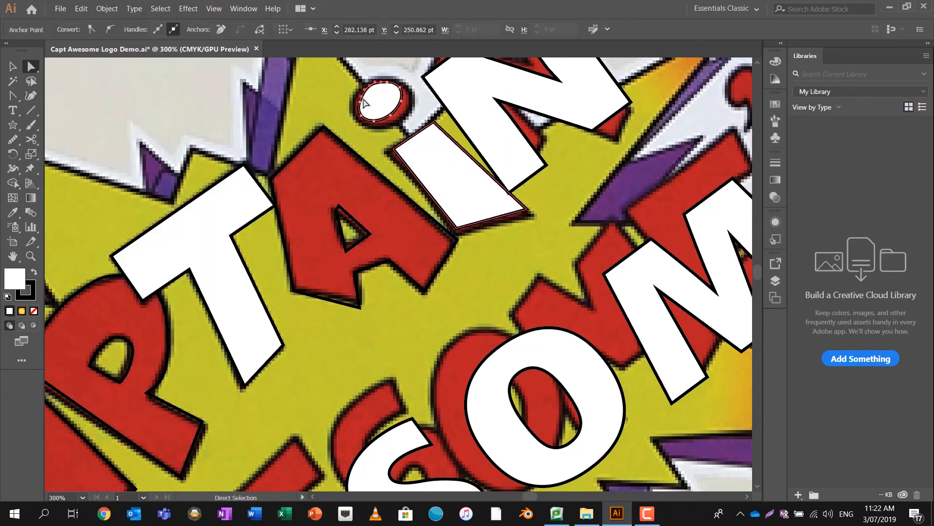
# Reshape the white S of SOME by moving its anchors along the curves and tail to match the reference S
pyautogui.scroll(1, 560, 179)
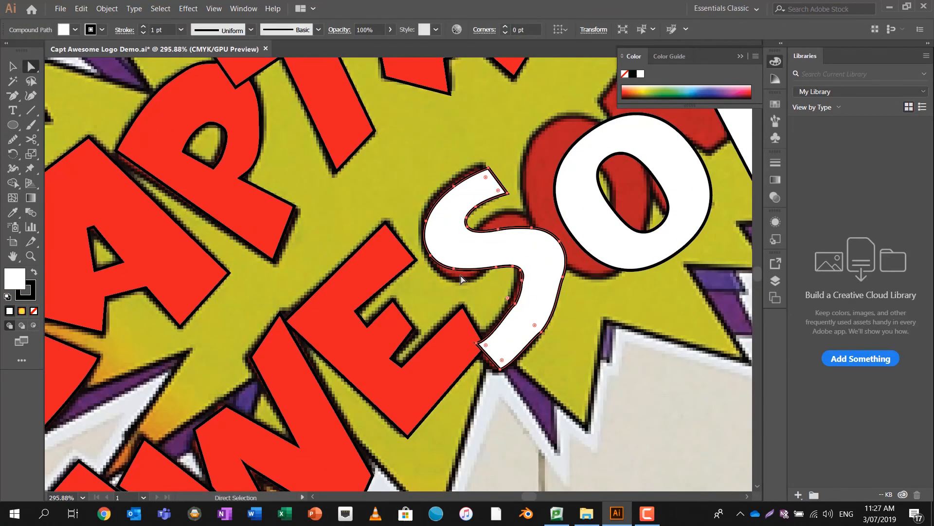
pyautogui.moveTo(506, 257); pyautogui.dragTo(508, 258)
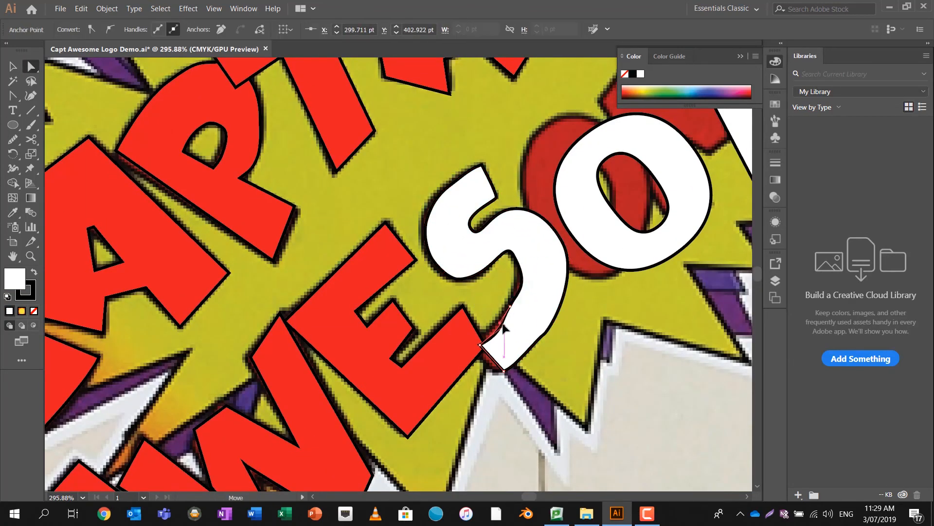
pyautogui.moveTo(503, 326); pyautogui.dragTo(503, 325)
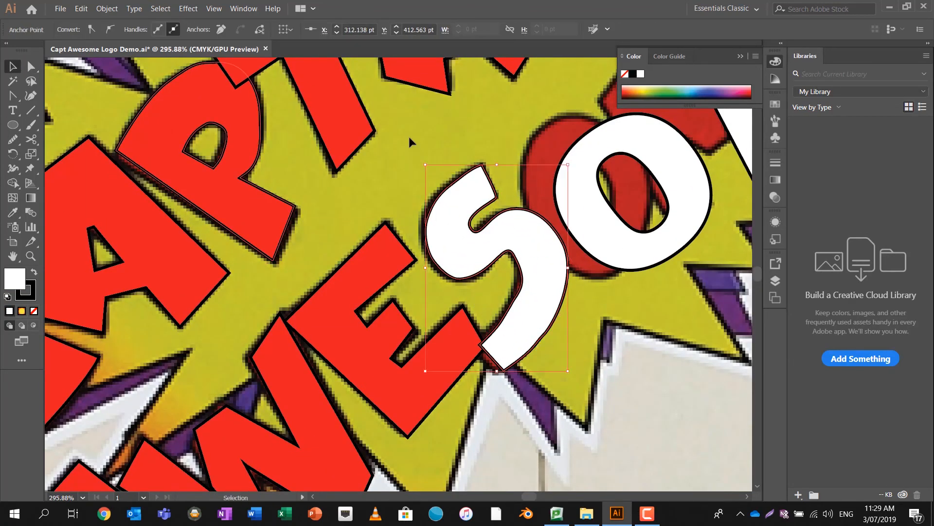
# Move the white O over the reference O and shift its inner opening onto the reference opening
pyautogui.moveTo(588, 142); pyautogui.dragTo(546, 146)
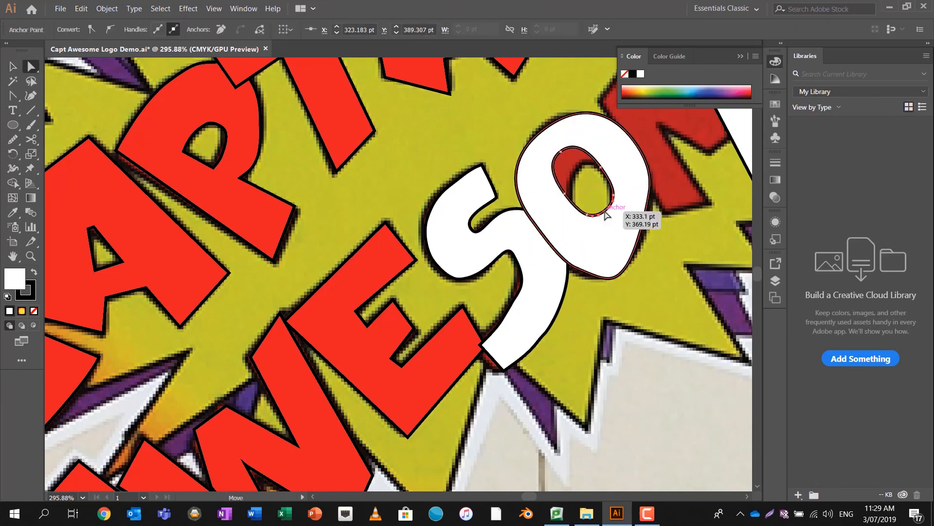
pyautogui.moveTo(566, 161); pyautogui.dragTo(606, 188)
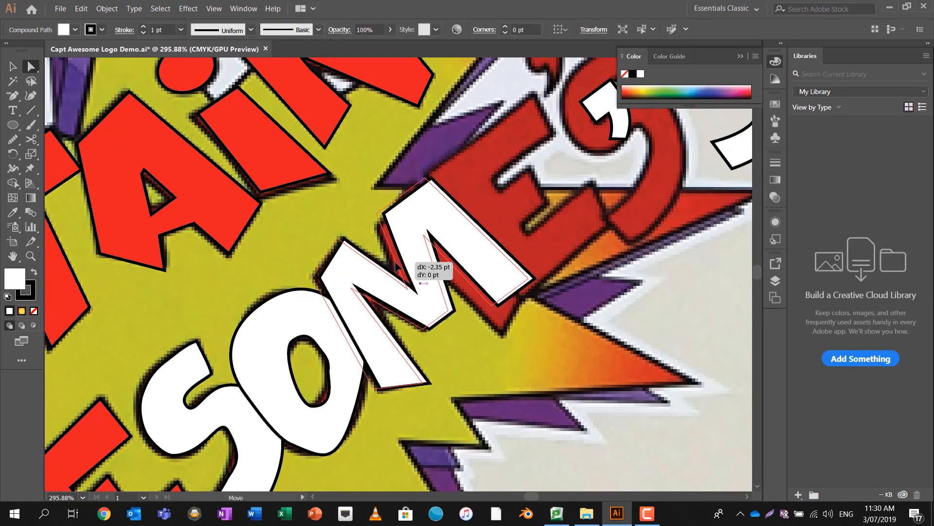
pyautogui.click(383, 384)
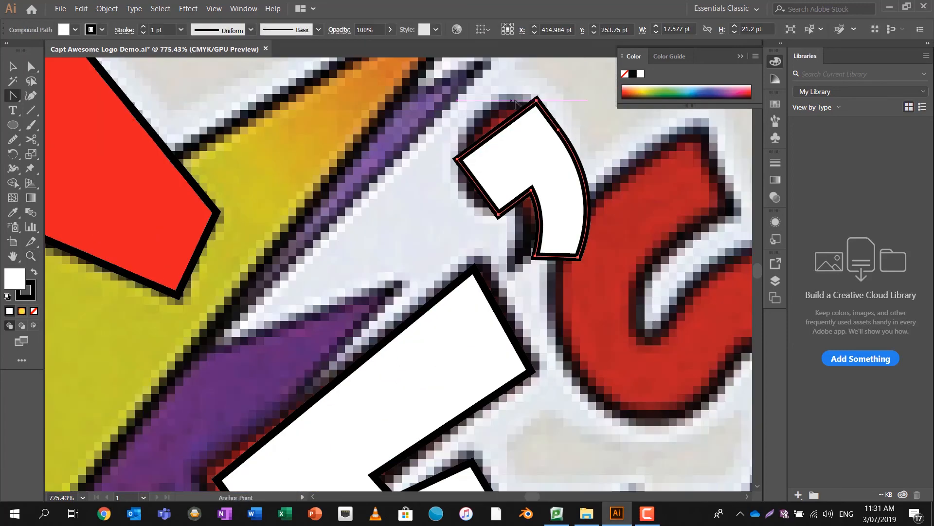
# Reshape the apostrophe into a rounded head with a pointed tail that follows the reference apostrophe
pyautogui.moveTo(559, 161); pyautogui.dragTo(596, 157)
pyautogui.moveTo(536, 256); pyautogui.dragTo(522, 257)
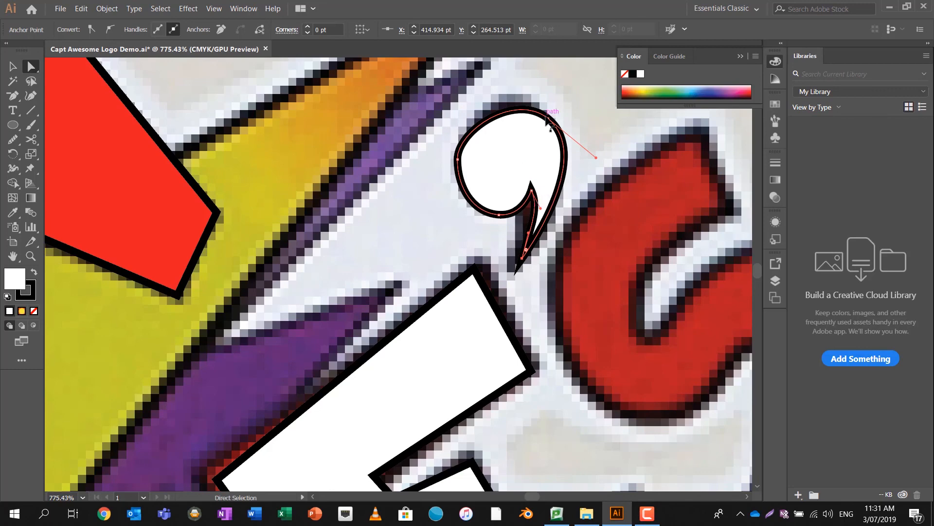
pyautogui.moveTo(546, 116); pyautogui.dragTo(549, 132)
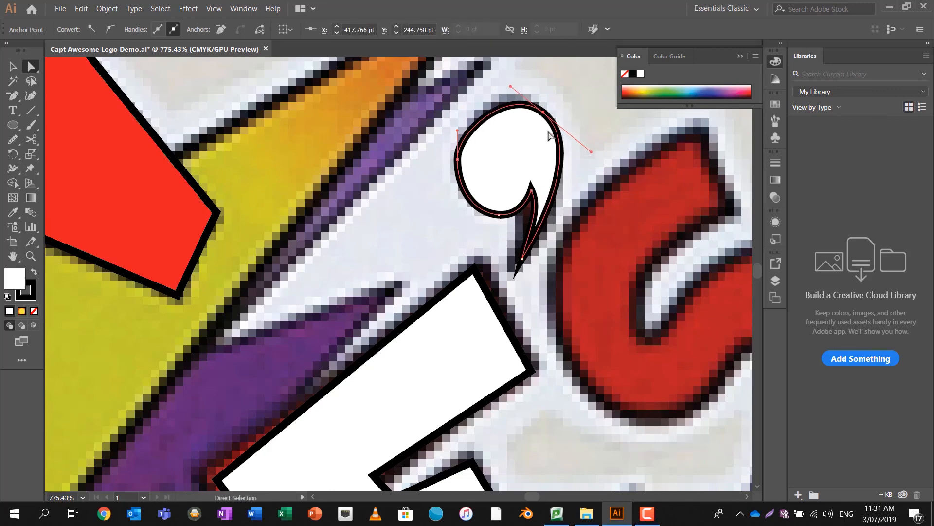
pyautogui.keyDown('alt'); pyautogui.scroll(-5, 639, 213); pyautogui.keyUp('alt')
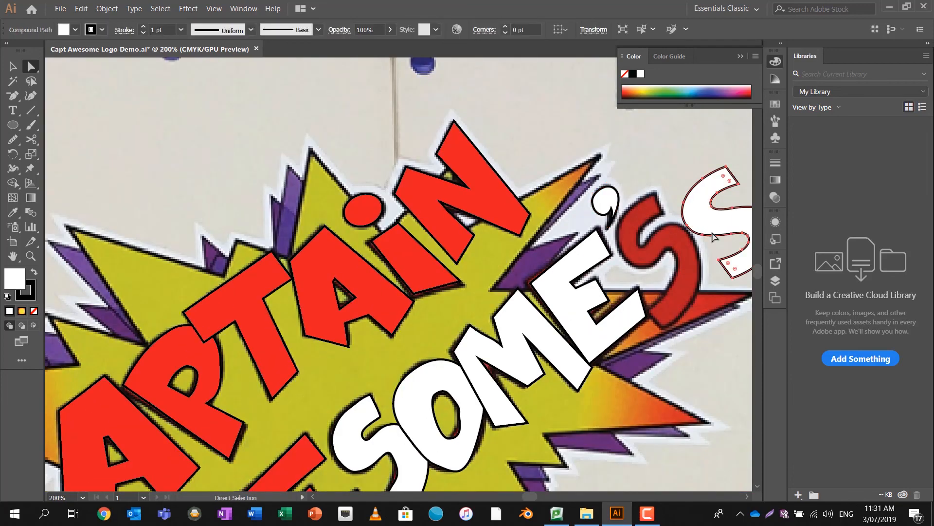
# Replace the final white S with a copy of the reshaped S from SOME, placed over the reference S
pyautogui.moveTo(710, 232); pyautogui.dragTo(650, 261)
pyautogui.scroll(-4, 652, 261)
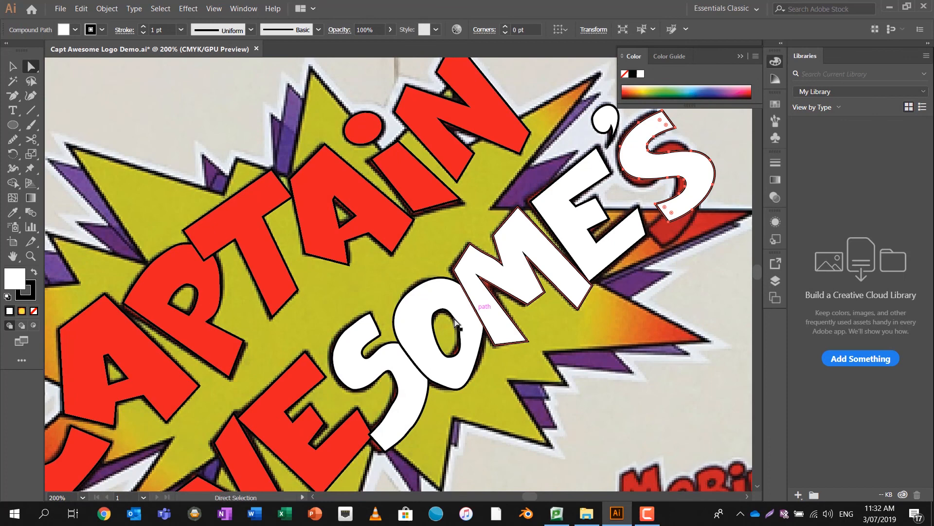
pyautogui.click(393, 358)
pyautogui.moveTo(392, 358); pyautogui.dragTo(676, 161)
pyautogui.click(701, 190)
pyautogui.press('Delete')
pyautogui.click(702, 285)
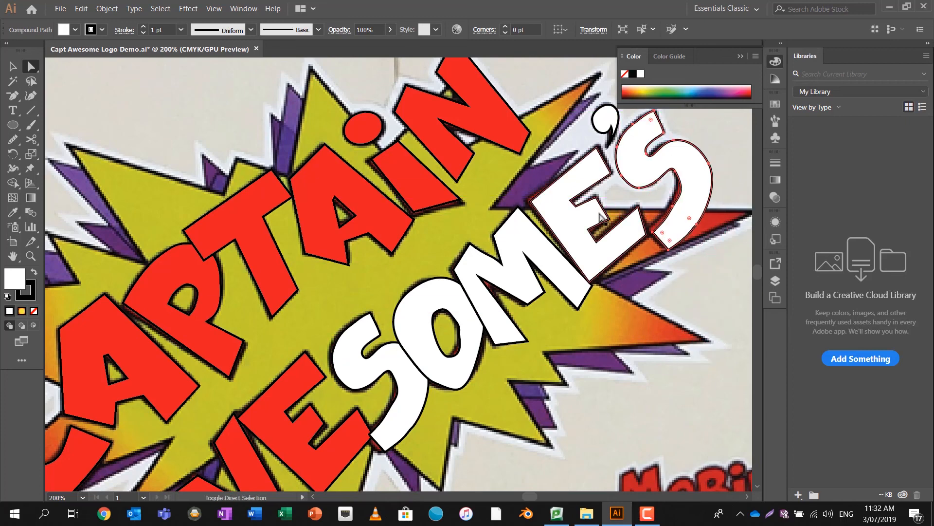
# Select all the white letters of SOME'S including the apostrophe and apply the red fill sampled from CAPTAIN
pyautogui.keyDown('shift'); pyautogui.click(607, 119); pyautogui.keyUp('shift')
pyautogui.keyDown('shift'); pyautogui.click(539, 205); pyautogui.keyUp('shift')
pyautogui.keyDown('shift'); pyautogui.click(526, 234); pyautogui.keyUp('shift')
pyautogui.keyDown('shift'); pyautogui.click(449, 302); pyautogui.keyUp('shift')
pyautogui.keyDown('shift'); pyautogui.click(394, 360); pyautogui.keyUp('shift')
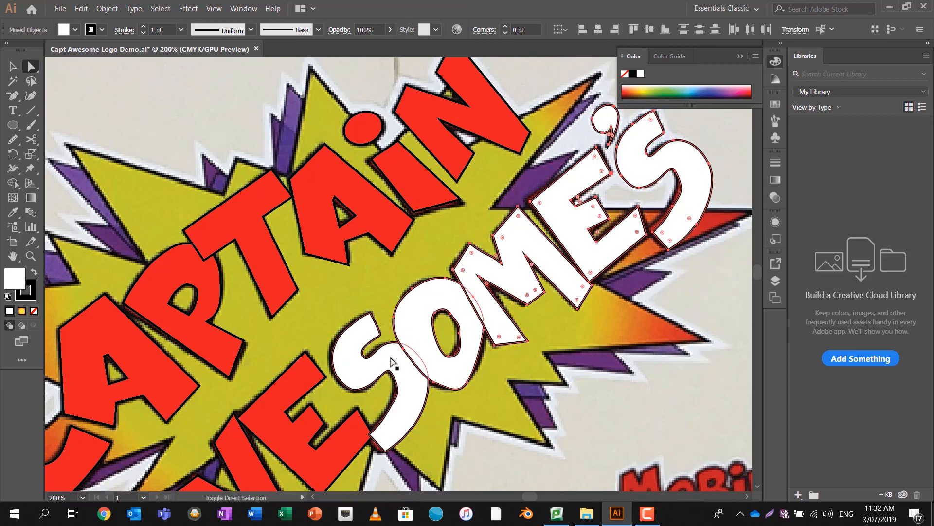
pyautogui.press('i')
pyautogui.click(427, 188)
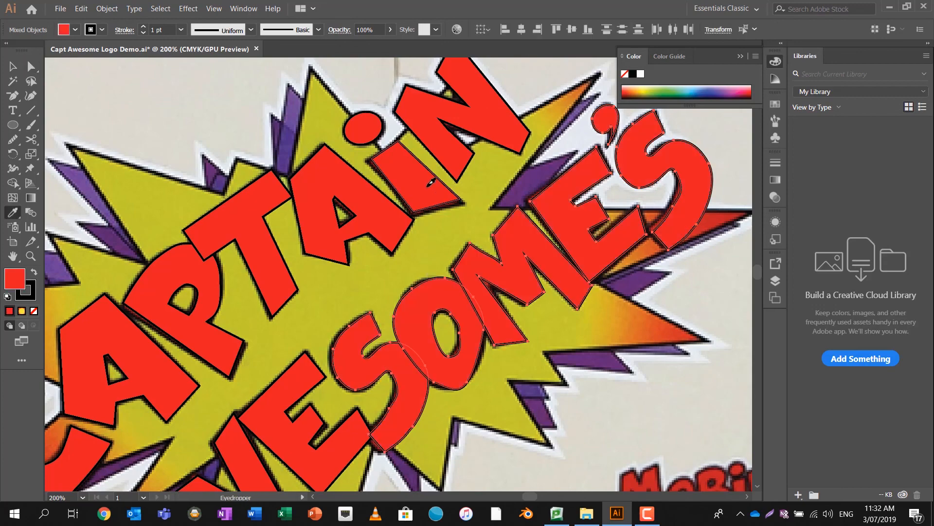
# Select all the letters of both title lines and set their stroke weight to 4 pt
pyautogui.hotkey('ctrl', '0')
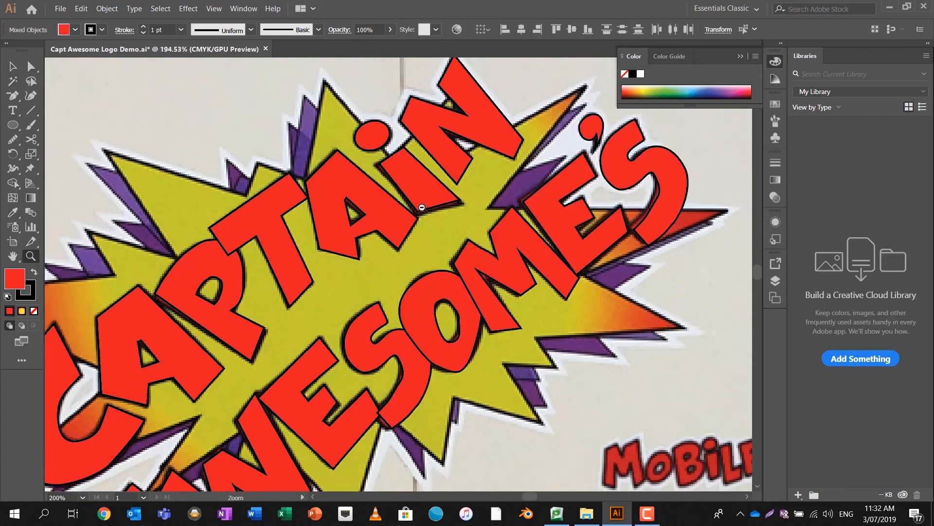
pyautogui.click(10, 66)
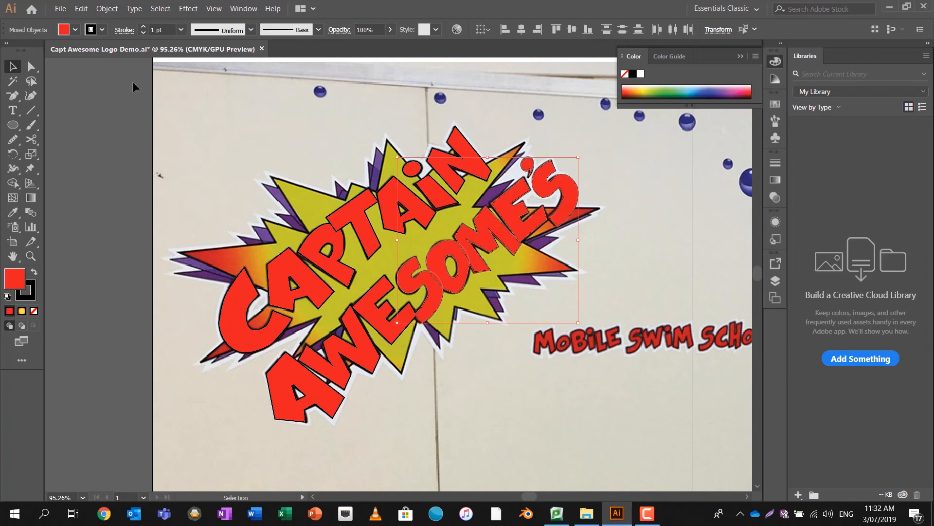
pyautogui.moveTo(657, 422); pyautogui.dragTo(657, 422)
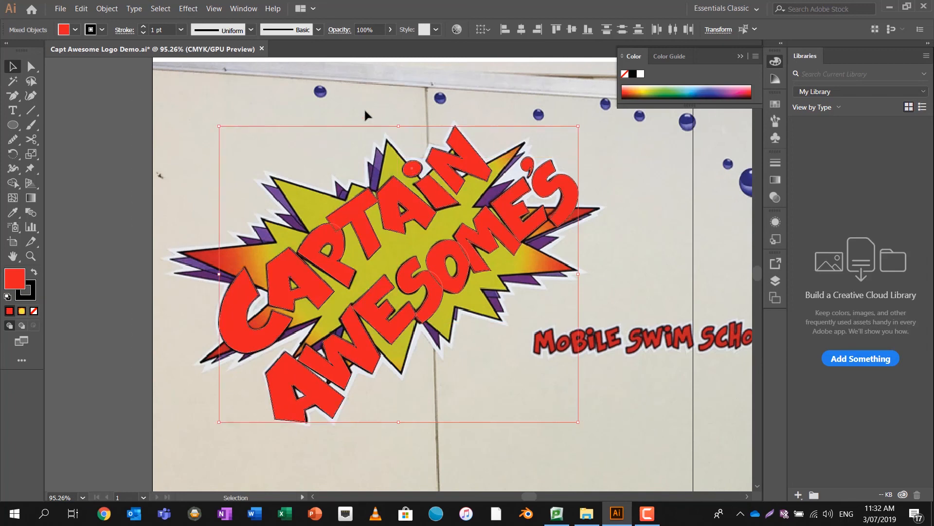
pyautogui.click(143, 27)
pyautogui.click(143, 28)
pyautogui.click(143, 28)
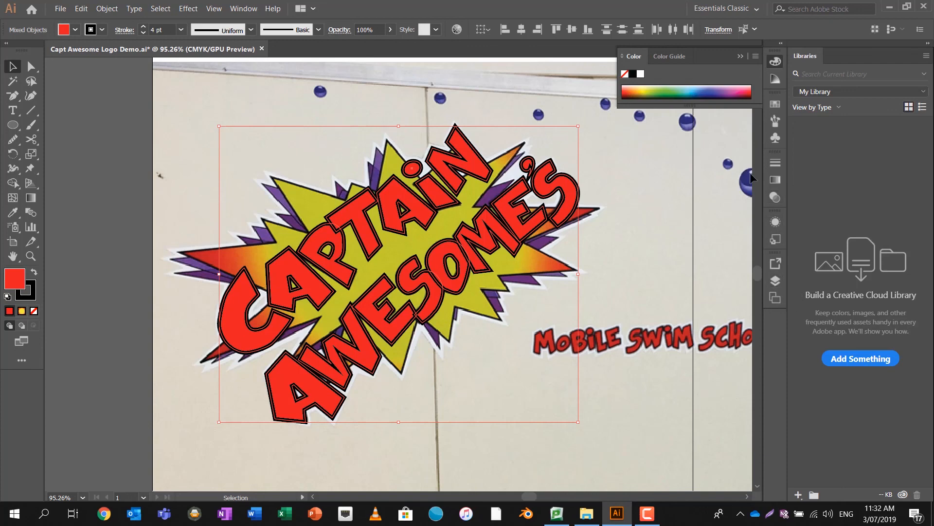
# Hide the reference picture layer, show the star background layer behind the text, and deselect the letters
pyautogui.click(776, 280)
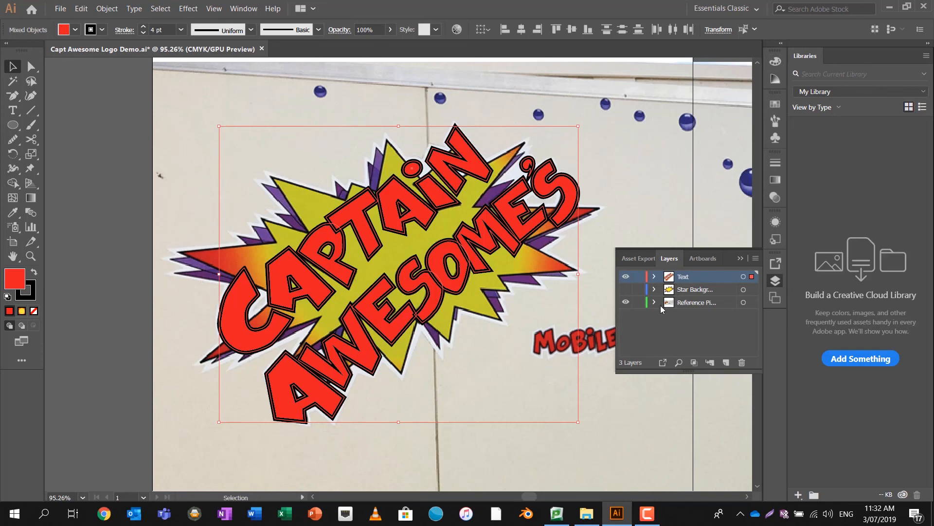
pyautogui.click(626, 302)
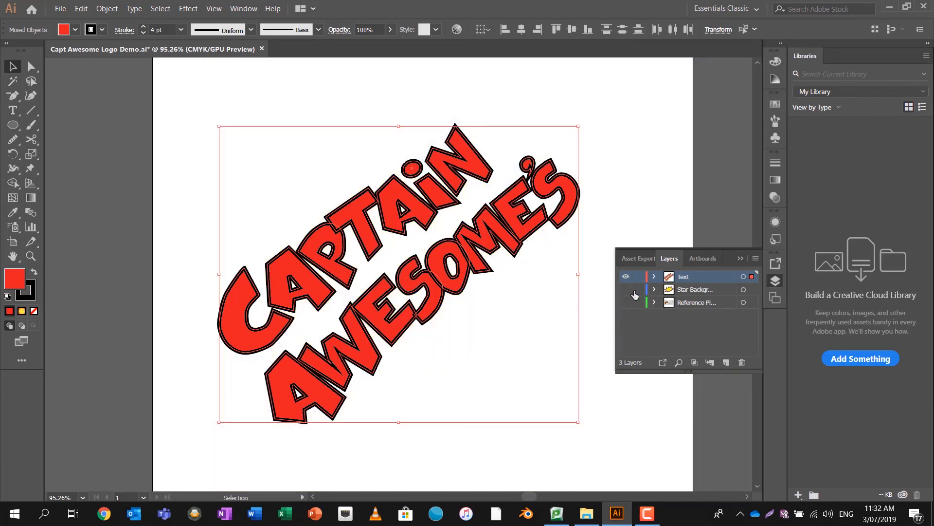
pyautogui.click(626, 291)
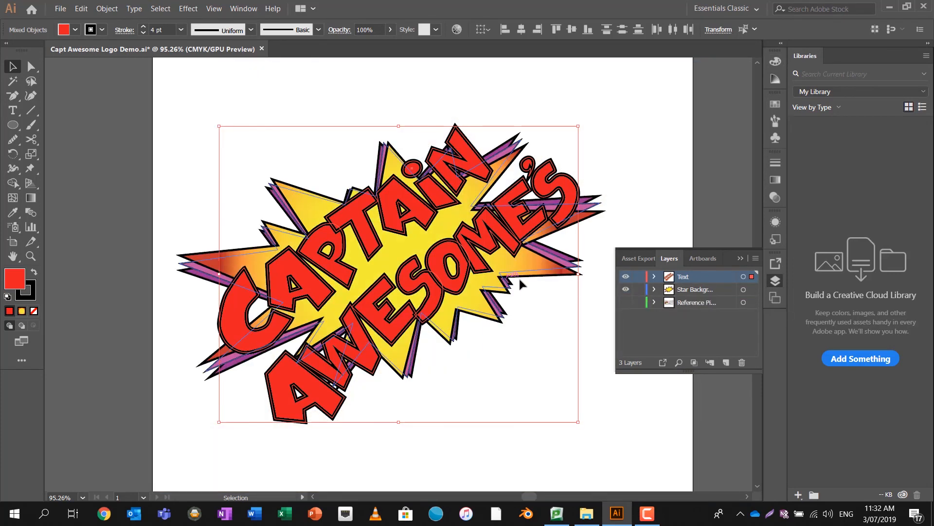
pyautogui.click(642, 194)
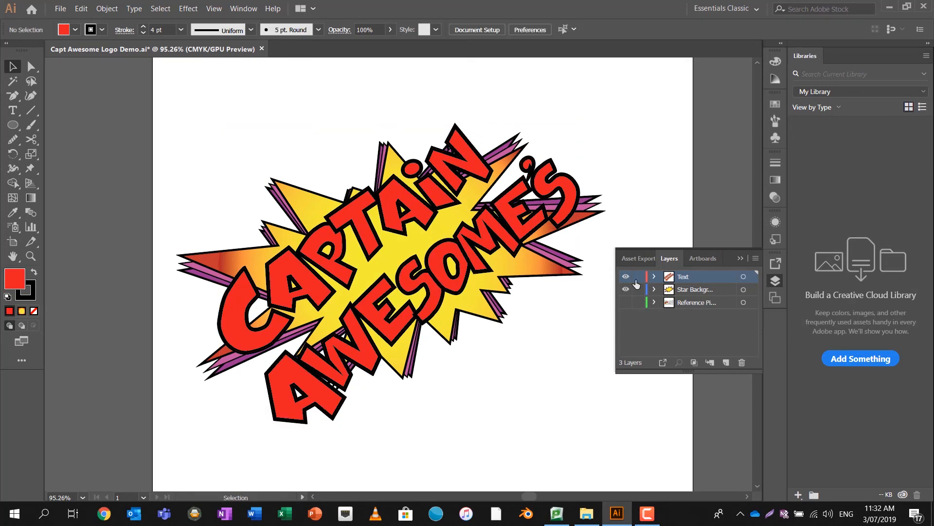
# Show the reference picture layer, move it to the top of the layer stack, and toggle its visibility to compare
pyautogui.click(626, 302)
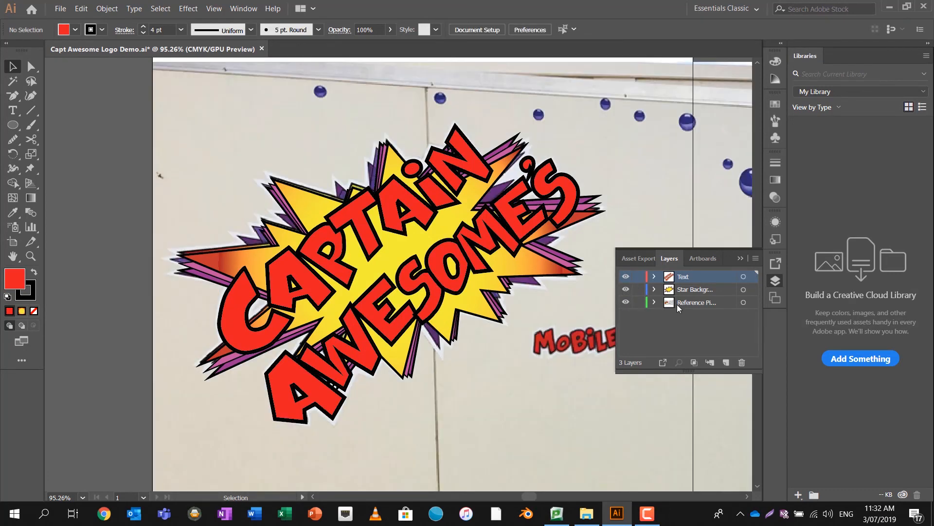
pyautogui.moveTo(678, 305); pyautogui.dragTo(680, 276)
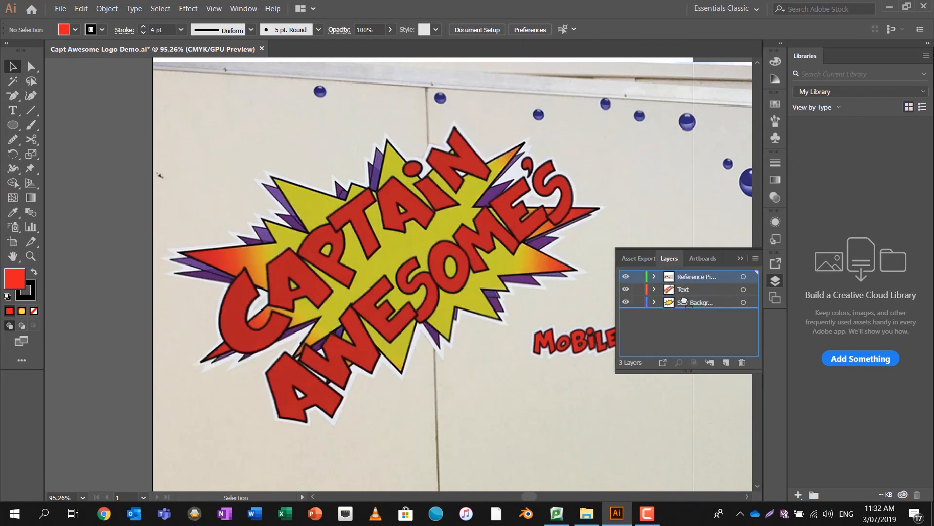
pyautogui.click(628, 276)
pyautogui.click(628, 277)
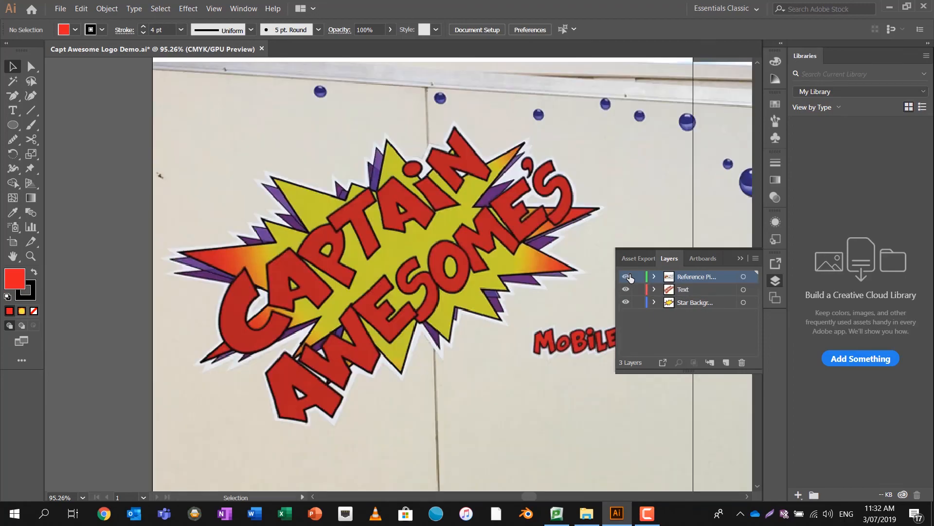